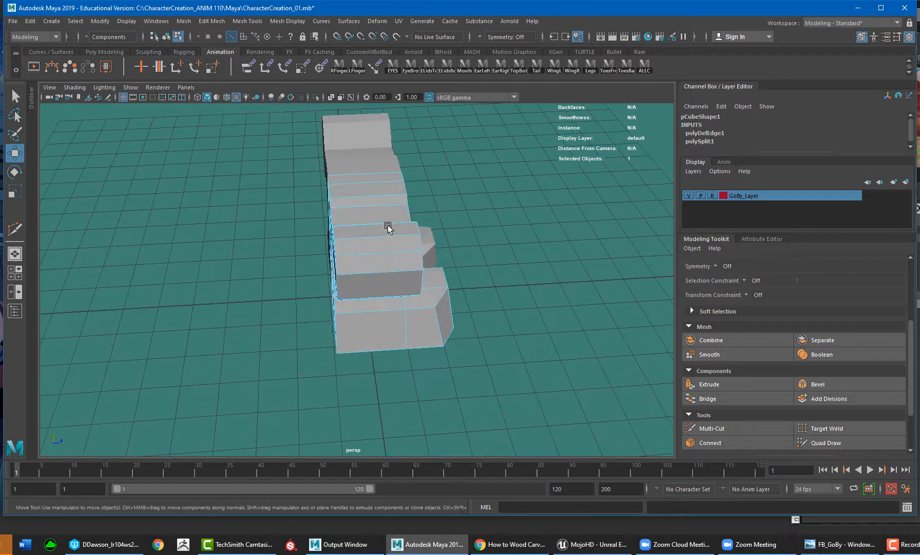
Insert an edge loop with Multi-Cut through the middle of the arm's and leg's side profile
left_click_drag(429, 266, 427, 221, "alt")
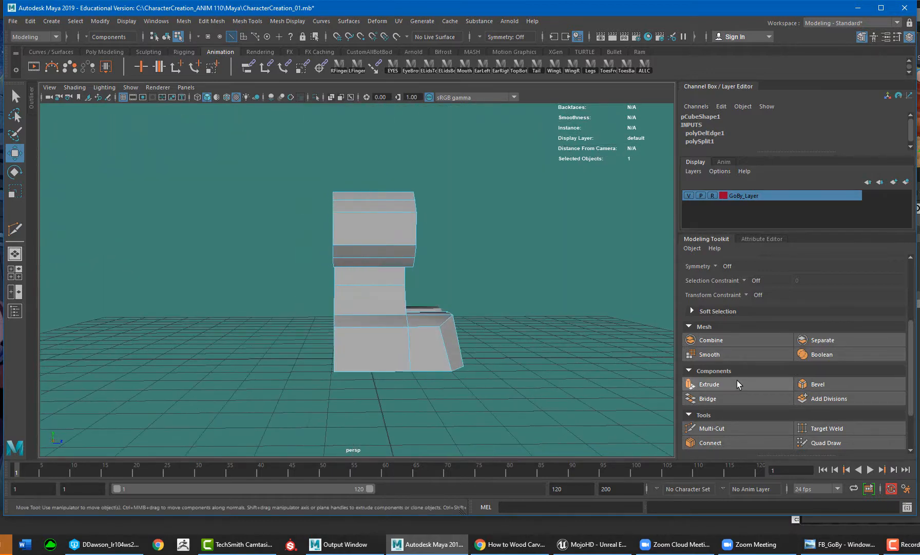
left_click(733, 426)
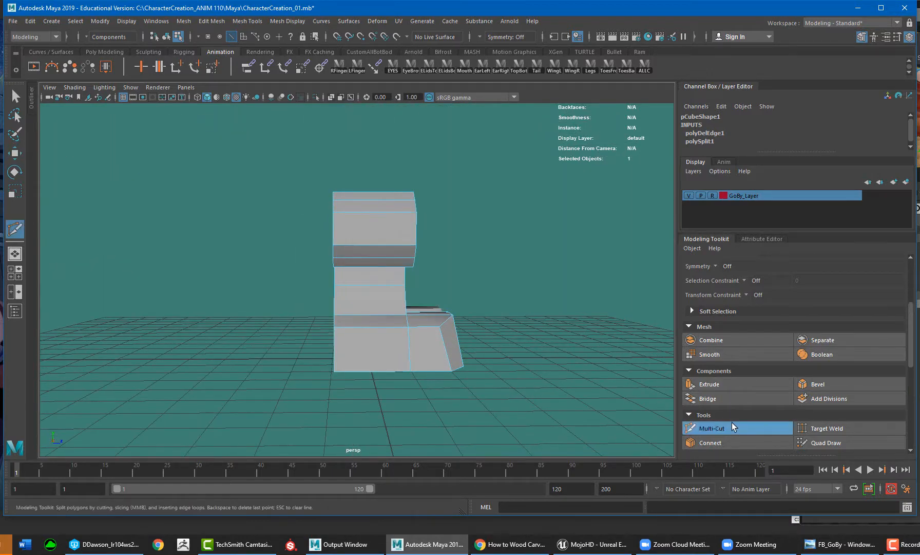
left_click(375, 224, "ctrl")
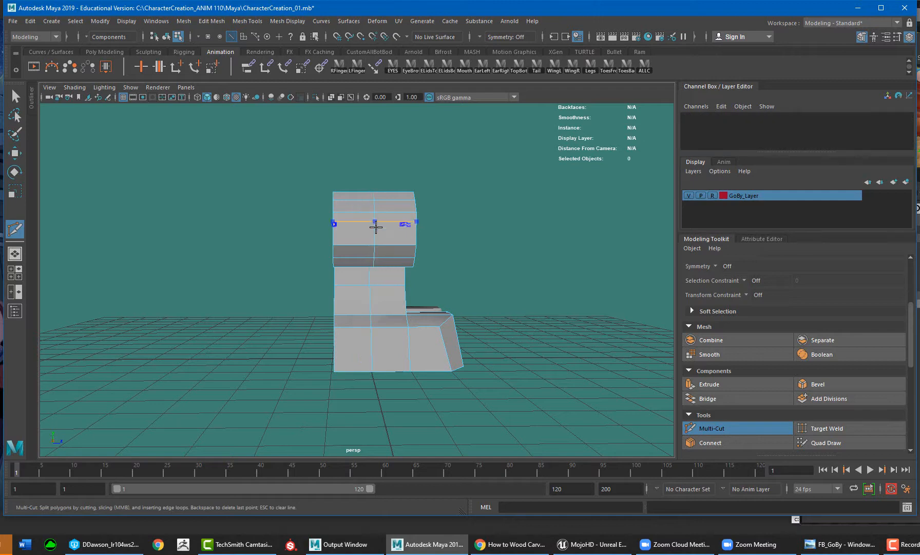
Select the front and back rim edges of the arm and rounded hand and scale them to taper the hand's faces
left_click_drag(384, 268, 357, 161, "alt")
key("w")
left_click(329, 188)
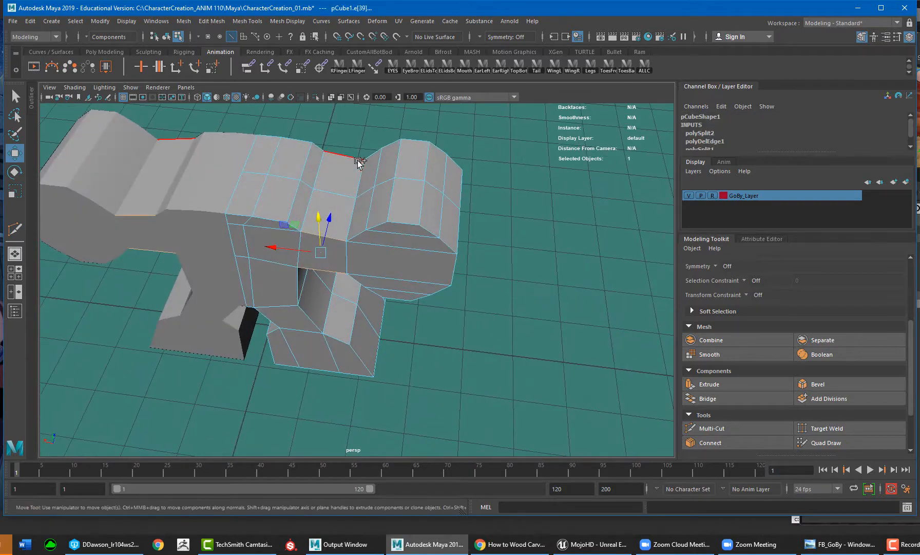
left_click_drag(493, 193, 368, 166, "alt")
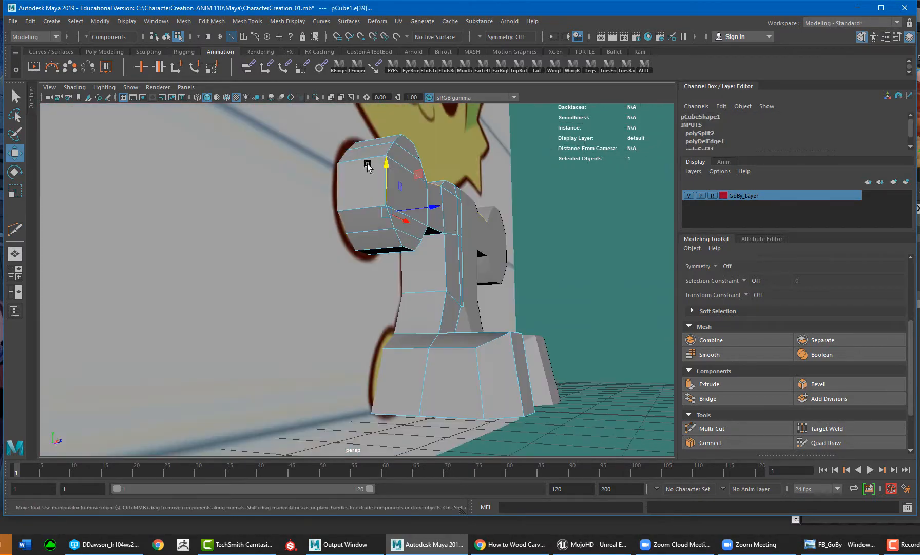
left_click(431, 229, "shift")
left_click_drag(441, 234, 495, 254, "alt")
left_click_drag(322, 191, 421, 207, "alt")
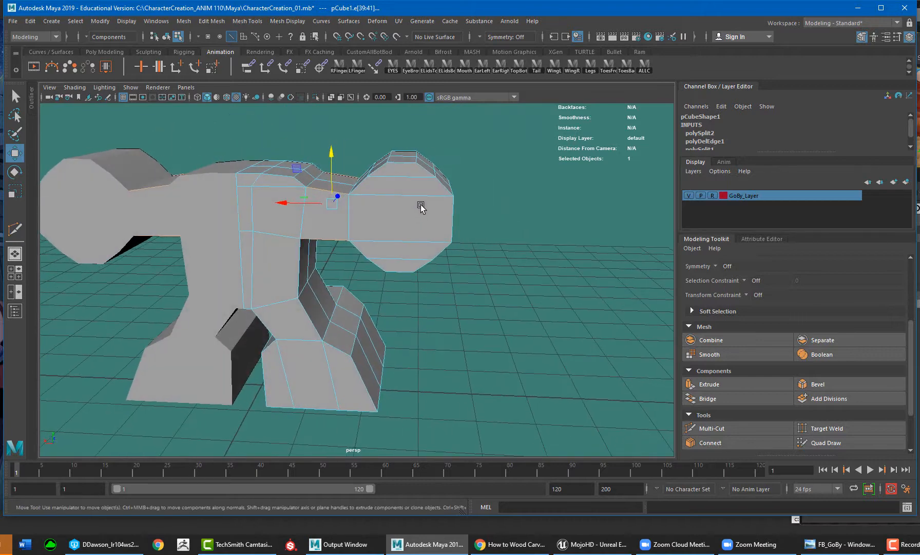
left_click(400, 164, "shift")
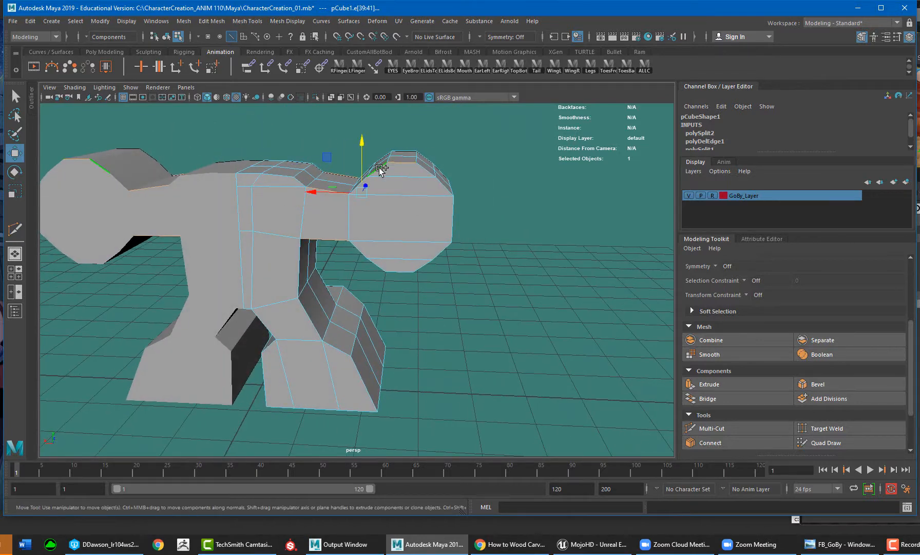
left_click(426, 170, "shift")
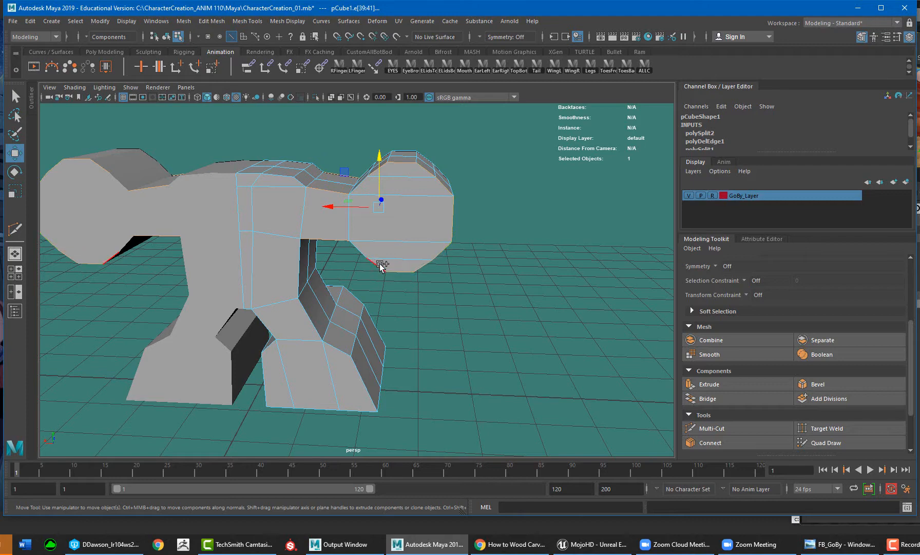
left_click_drag(365, 191, 272, 199, "alt")
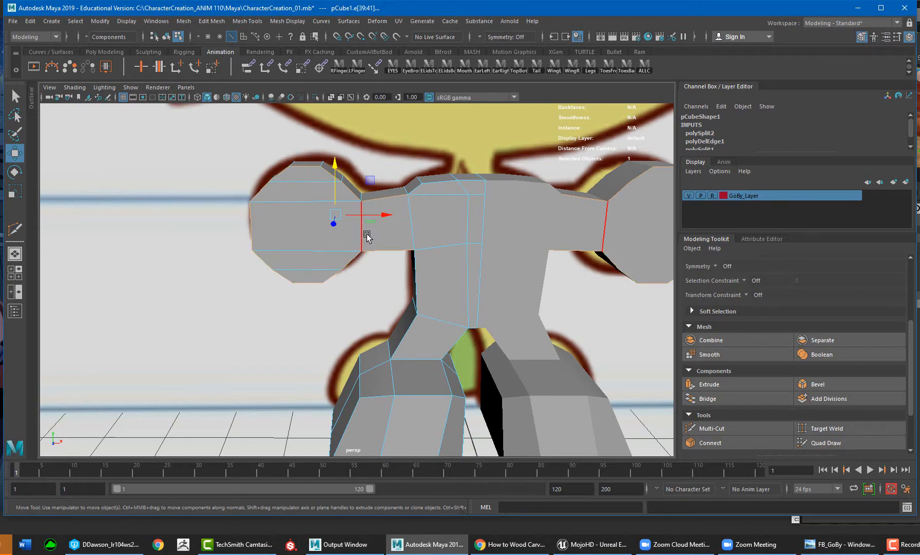
left_click_drag(367, 236, 388, 244, "alt")
key("r")
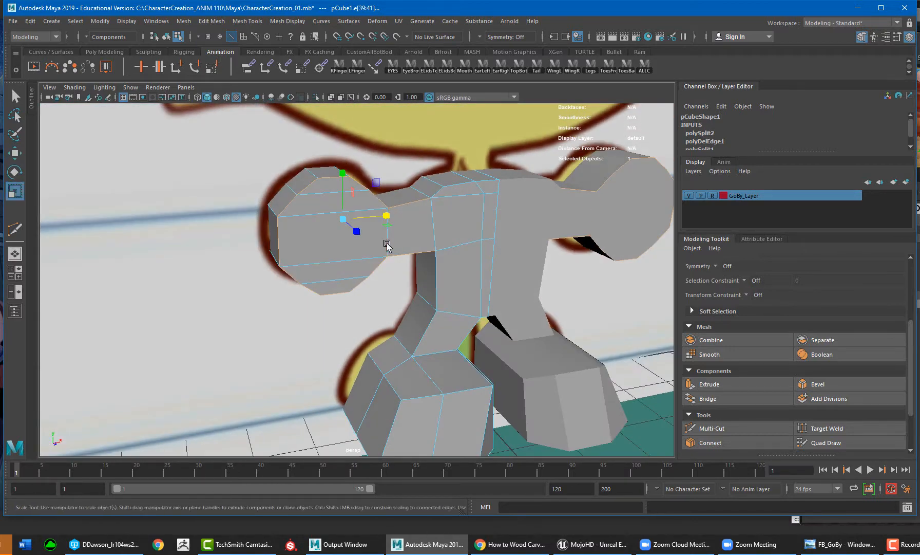
left_click_drag(350, 173, 387, 152)
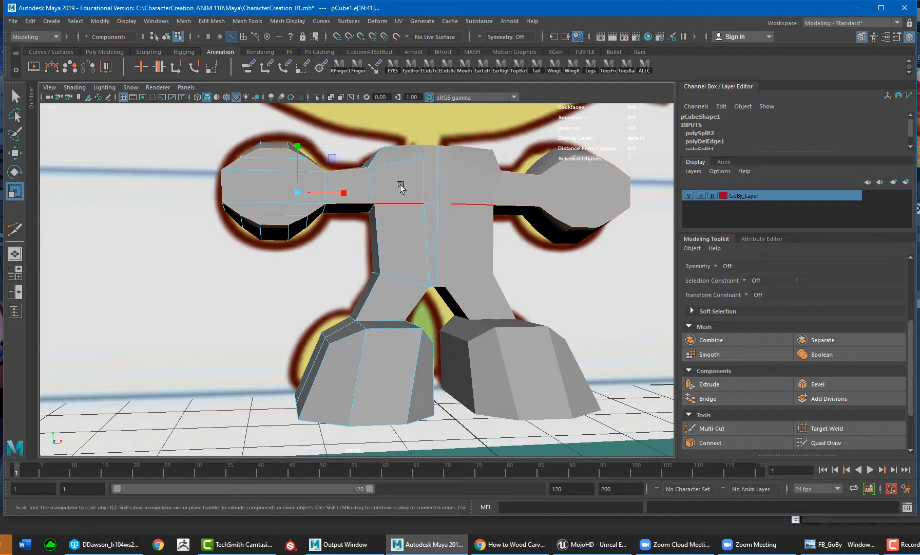
Move the short edge beside the centerline on top of the torso toward the middle
mouse_move(400, 189)
left_mouse_down("alt")
mouse_move(462, 200)
mouse_move(501, 232)
mouse_move(387, 185)
left_mouse_up("alt")
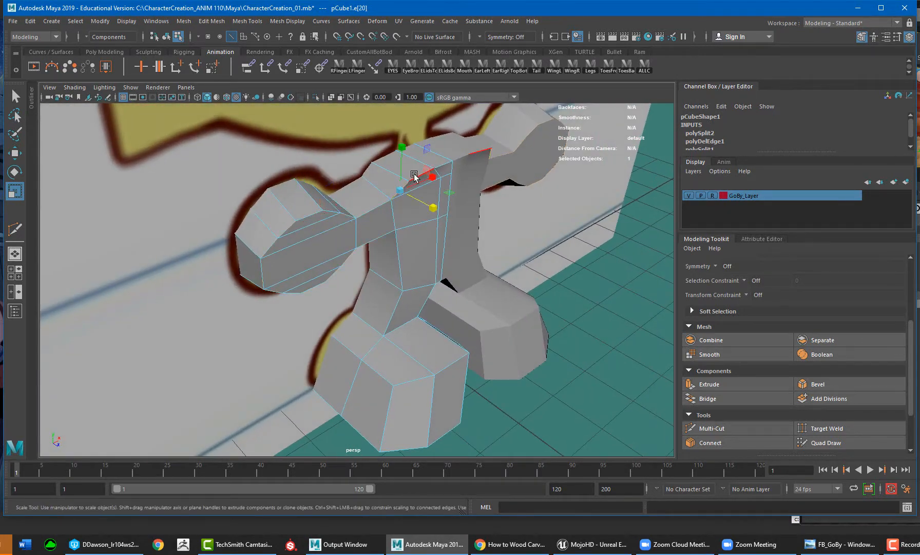
right_click_drag(389, 182, 390, 179)
left_click_drag(405, 174, 345, 171, "alt")
left_click_drag(385, 147, 432, 171)
right_click_drag(432, 171, 436, 181, "alt")
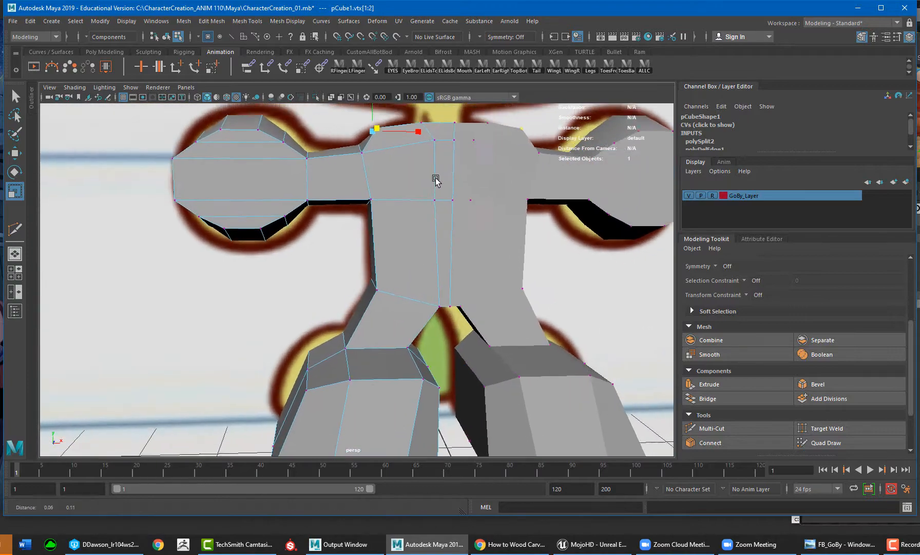
middle_click_drag(436, 181, 409, 228, "alt")
left_click_drag(409, 228, 403, 244, "alt")
right_click_drag(395, 243, 388, 226)
left_click(387, 228)
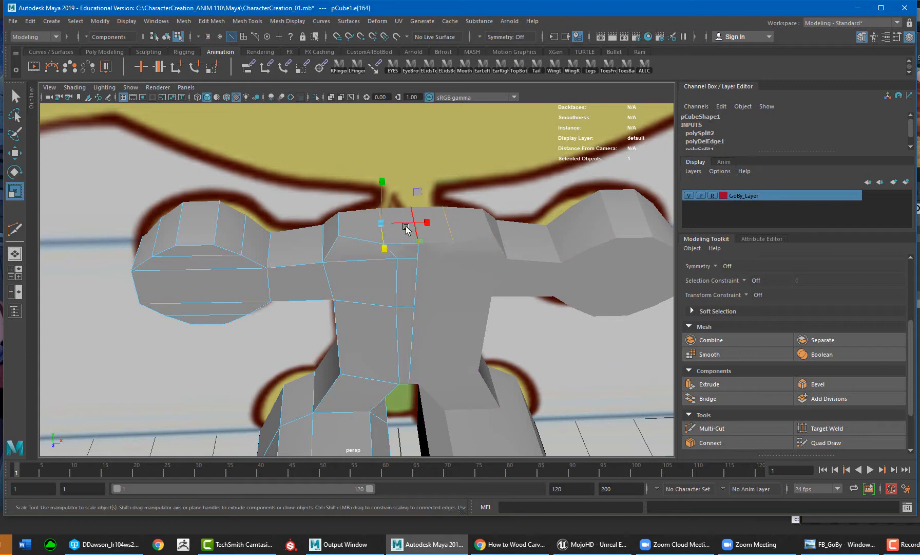
key("w")
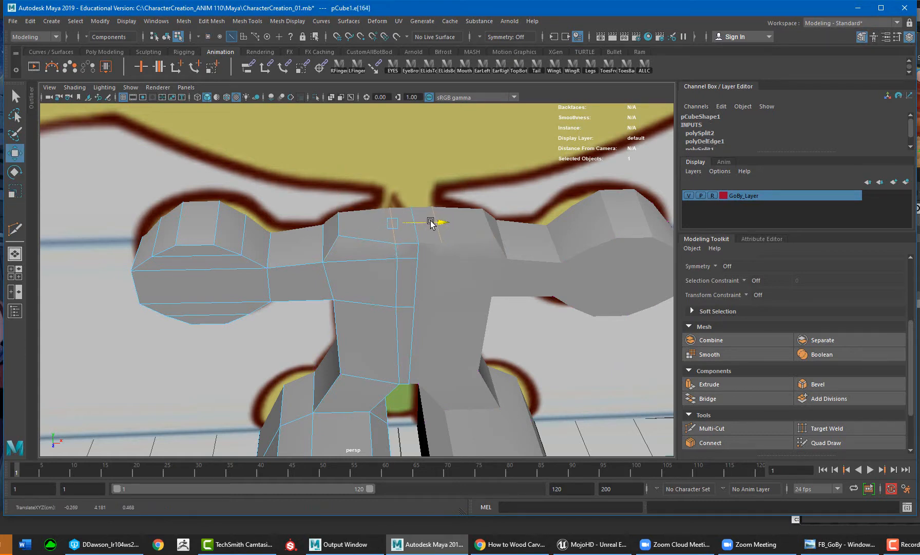
Select the vertical edges beside the torso's centerline, scale them flat along X, and shift them sideways
left_click_drag(415, 307, 403, 330, "alt")
double_click(404, 341)
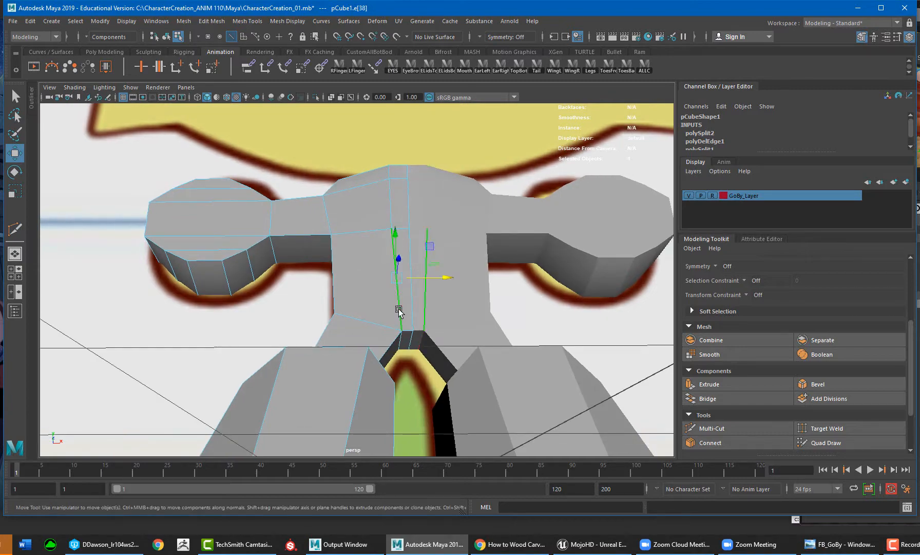
left_click_drag(430, 272, 520, 259, "alt")
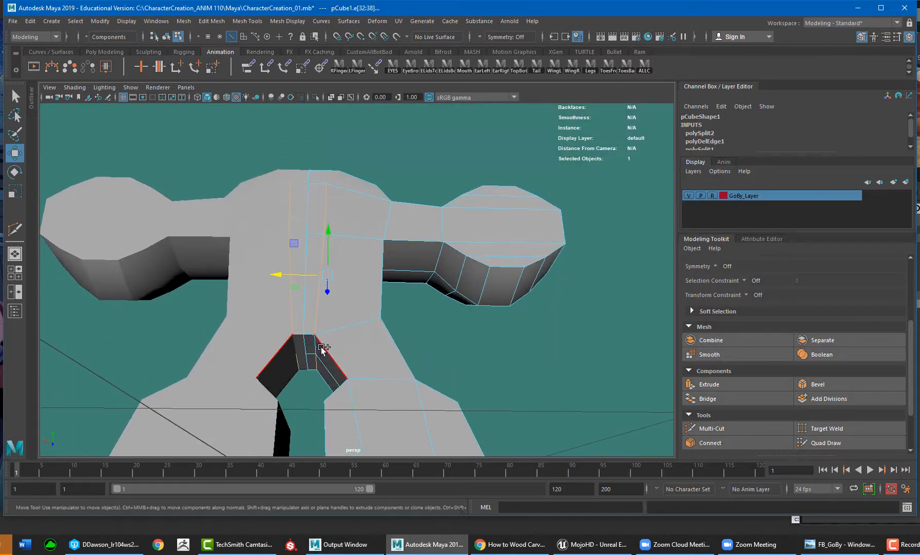
key("r")
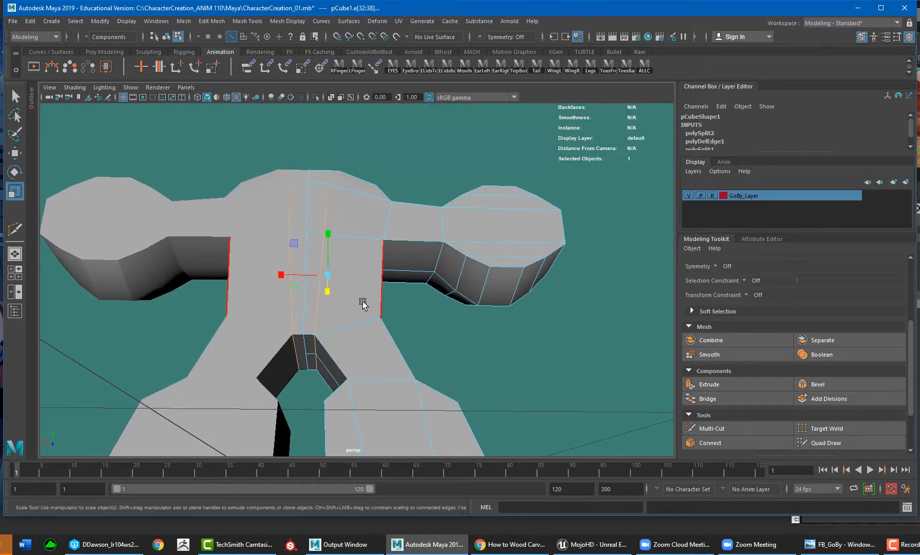
left_click_drag(281, 275, 329, 276)
left_click_drag(391, 282, 343, 299, "alt")
key("w")
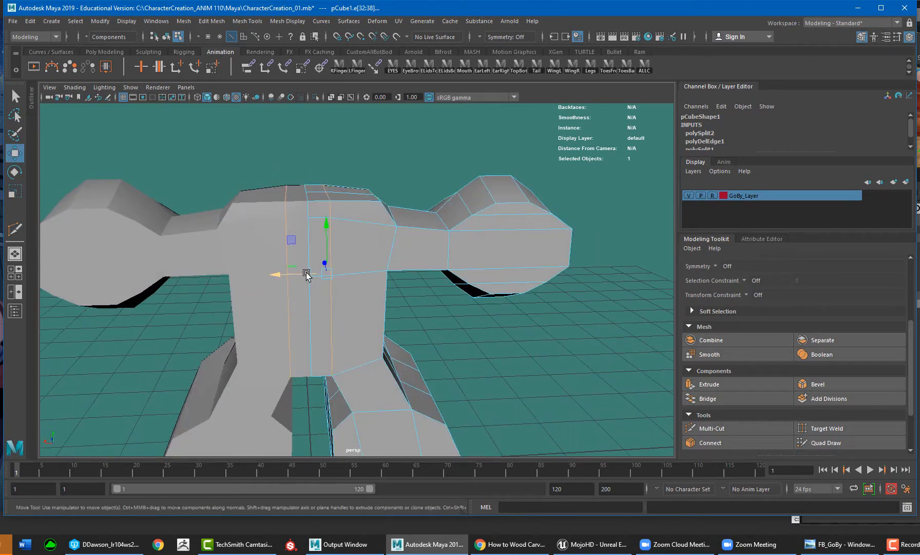
mouse_move(306, 275)
left_mouse_down()
mouse_move(330, 271)
mouse_move(320, 254)
mouse_move(353, 238)
mouse_move(344, 216)
mouse_move(287, 246)
mouse_move(286, 269)
mouse_move(298, 280)
left_mouse_up()
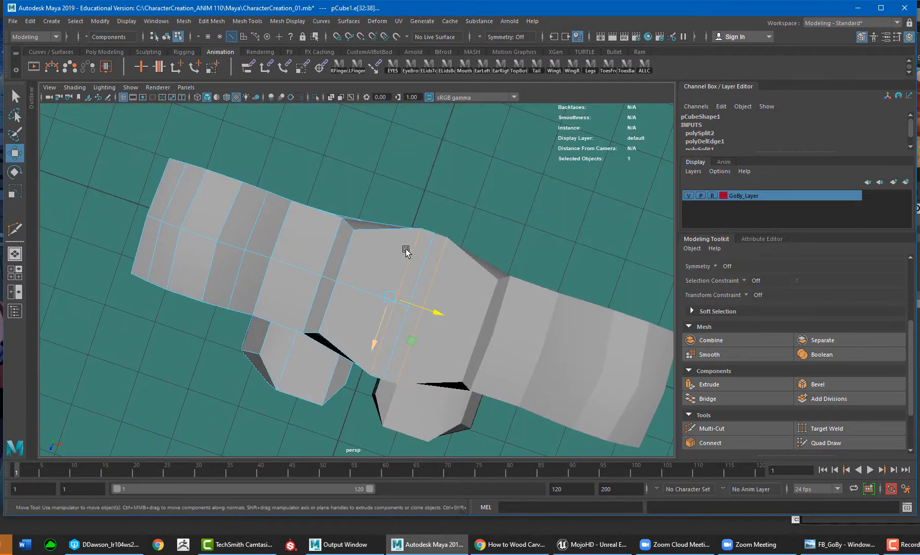
Select the front and back upper torso vertices around the centerline and scale them inward along Z to about 0.68
key("F9")
left_click_drag(412, 223, 424, 233)
left_click(371, 359, "shift")
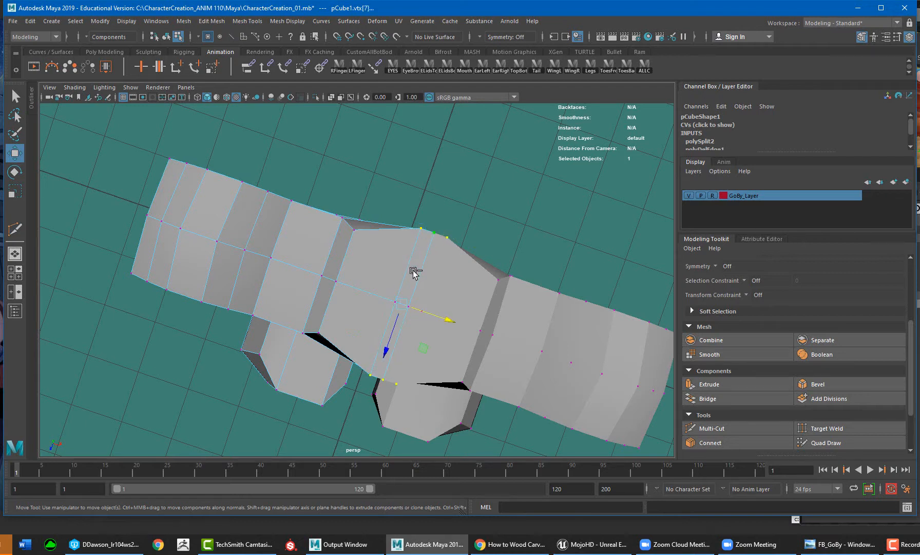
key("r")
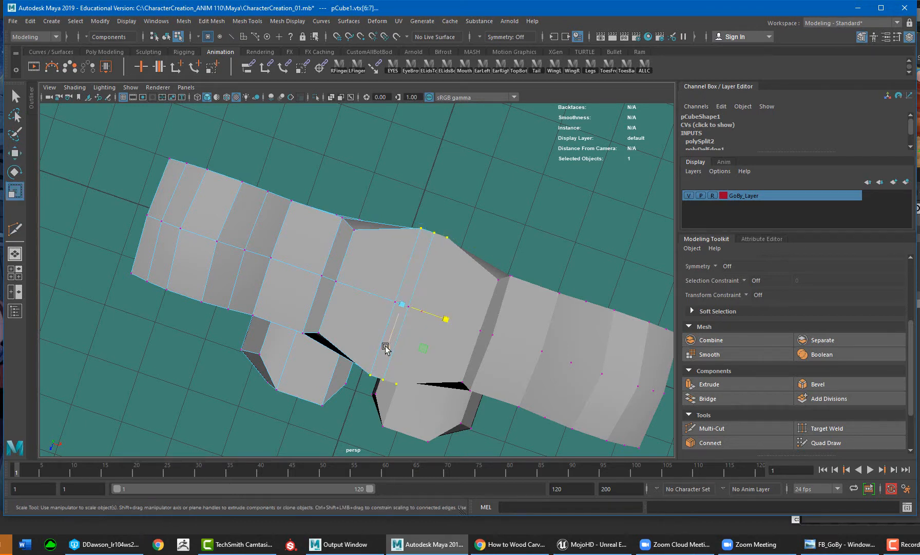
middle_click_drag(385, 347, 394, 335)
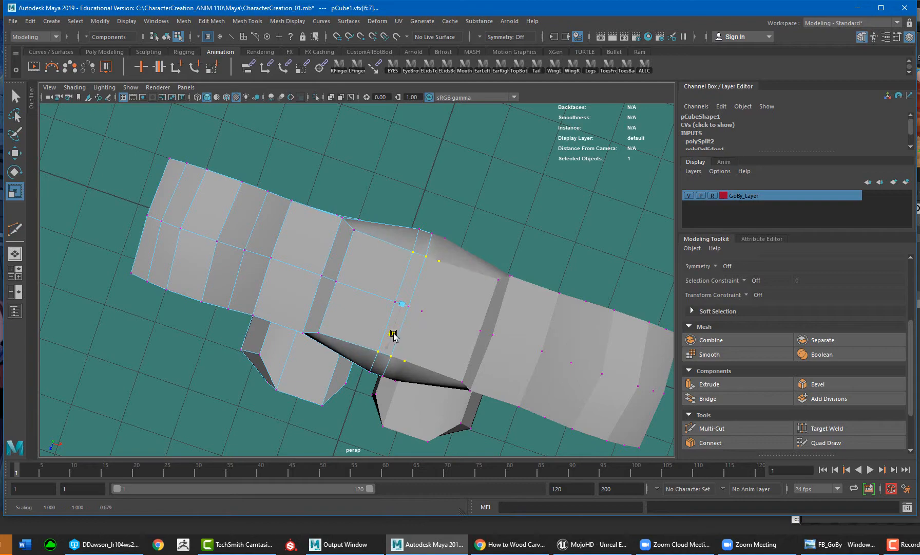
Move the hand's front and back outer rim edges inward, and move the back wrist edge outward toward the hand
left_click_drag(393, 334, 339, 202, "alt")
right_click_drag(145, 256, 162, 224)
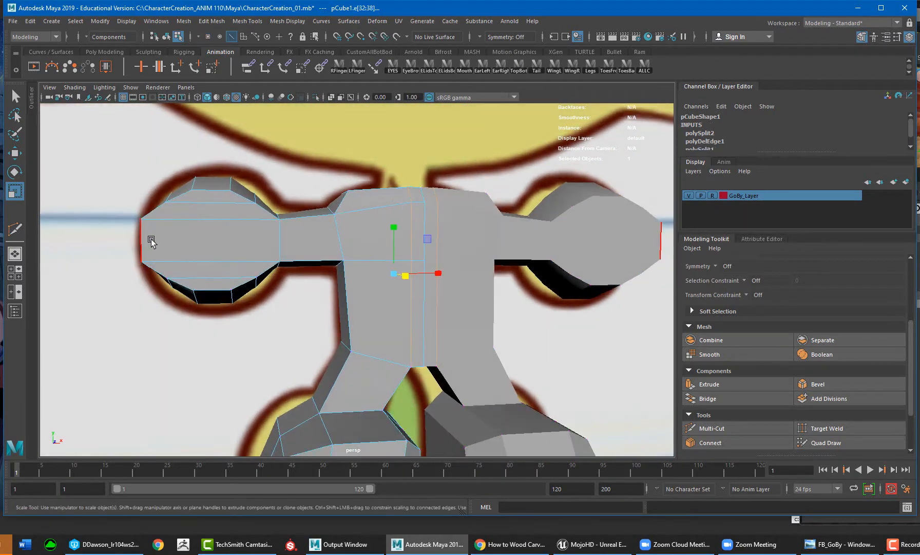
left_click(146, 239)
left_click_drag(312, 248, 538, 243, "alt")
key("w")
left_click(538, 203, "shift")
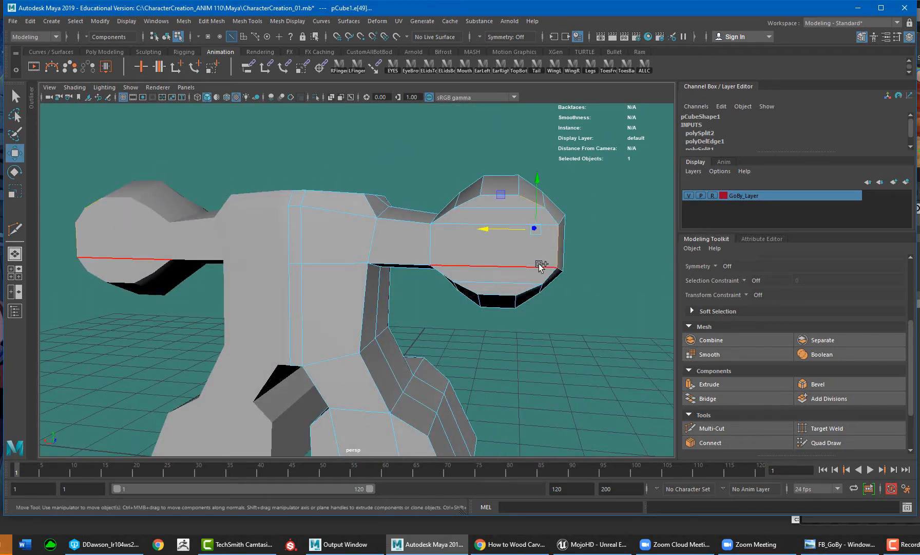
left_click(531, 289, "shift")
left_click_drag(509, 242, 506, 241)
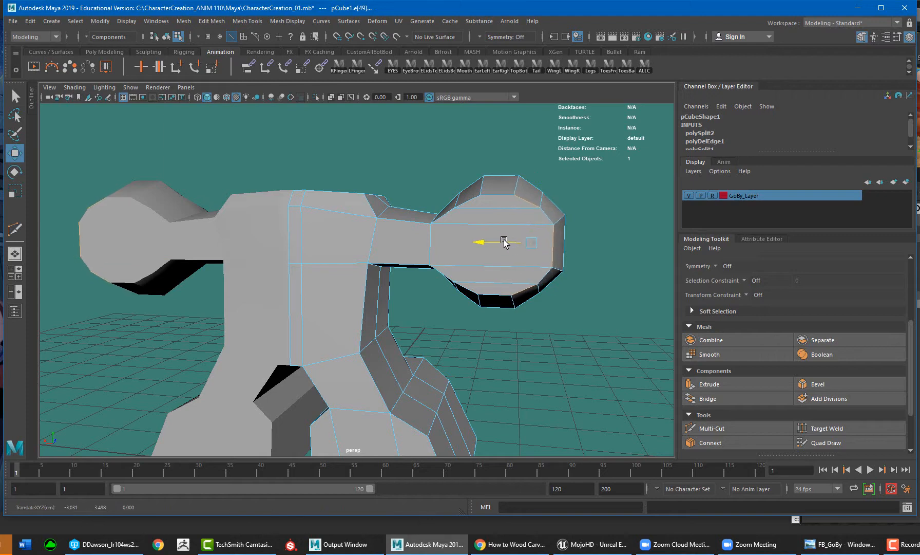
left_click_drag(448, 238, 419, 246, "alt")
left_click(438, 252)
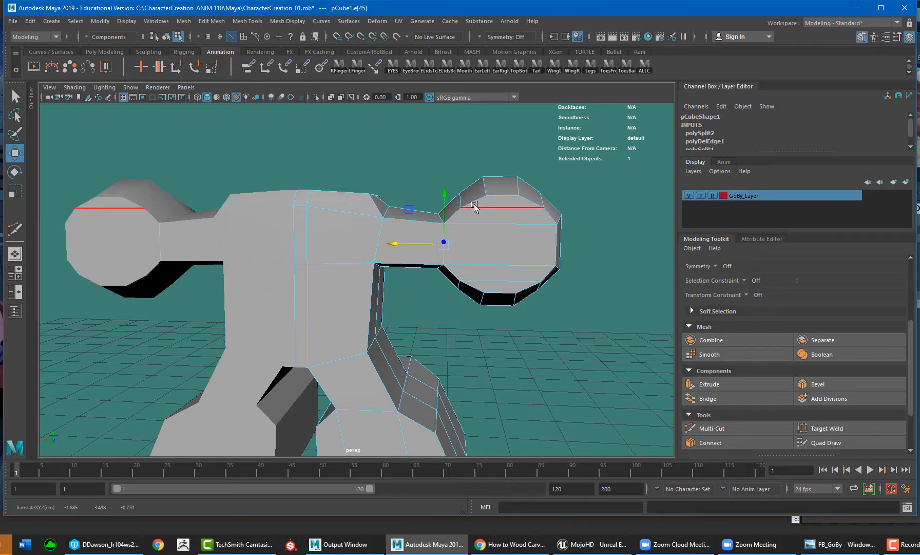
Select the top and bottom edges of the hand's back face and scale them vertically apart instead of moving them
left_click(497, 197)
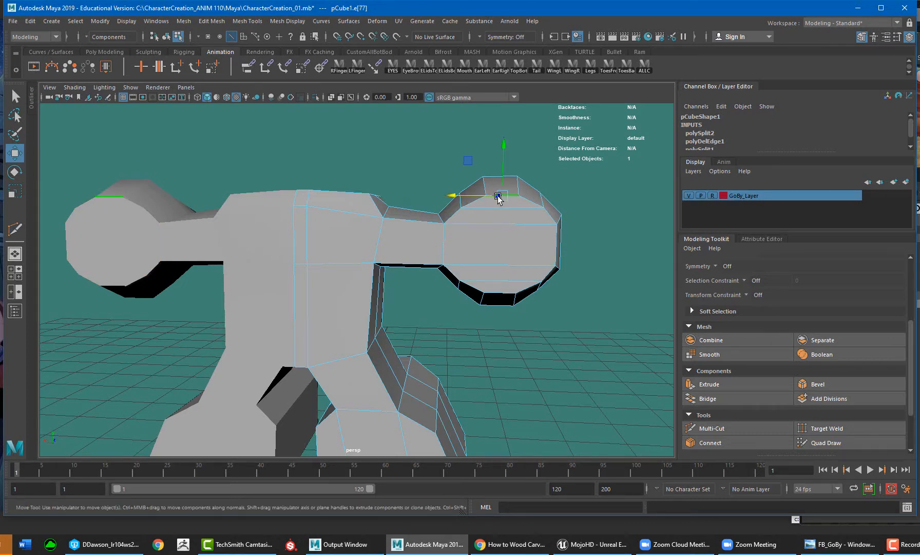
left_click(505, 294, "shift")
left_click_drag(502, 194, 501, 195)
key("ctrl+z")
key("r")
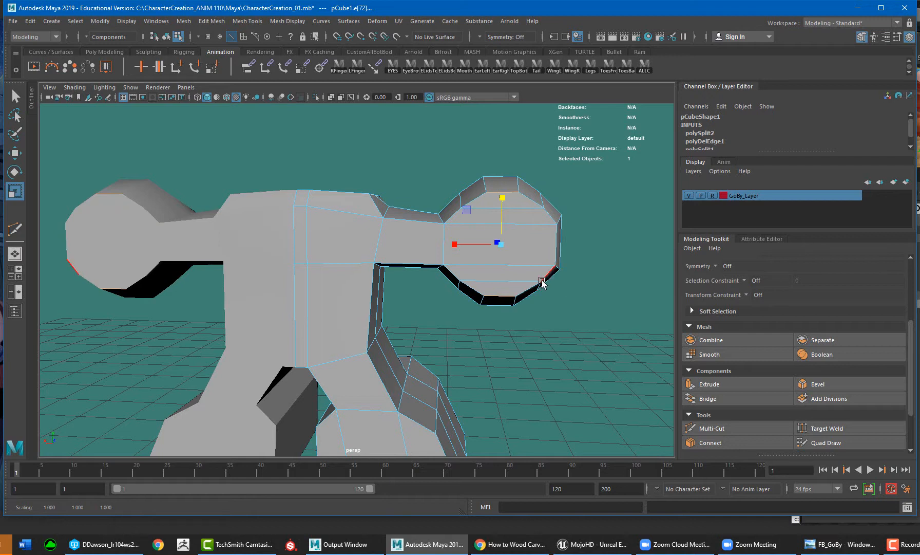
Move the lower outer corner vertex of the hand's back face slightly inward along X
right_click_drag(542, 281, 531, 277)
left_click(543, 282)
key("w")
left_click_drag(530, 280, 525, 279)
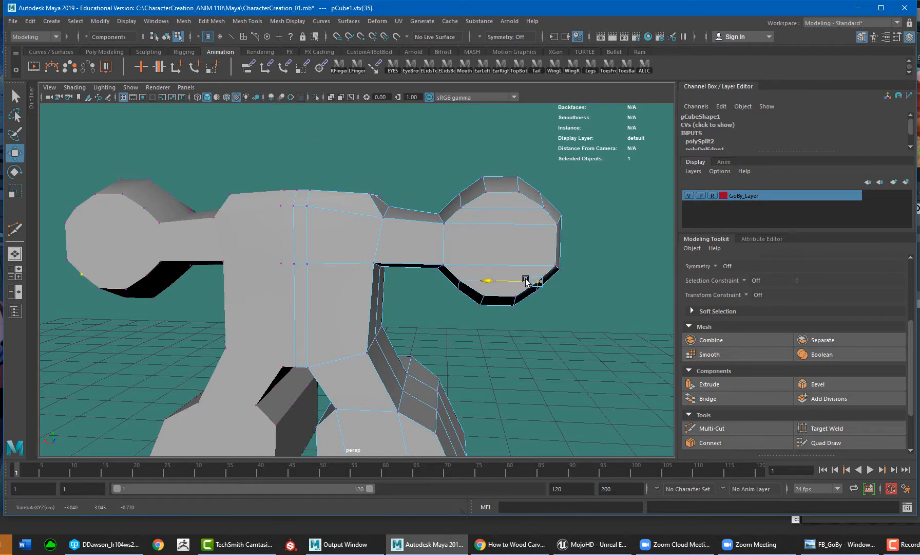
Move the outer vertical edge of the hand's back face slightly inward and raise its top edge
right_click_drag(516, 272, 517, 270)
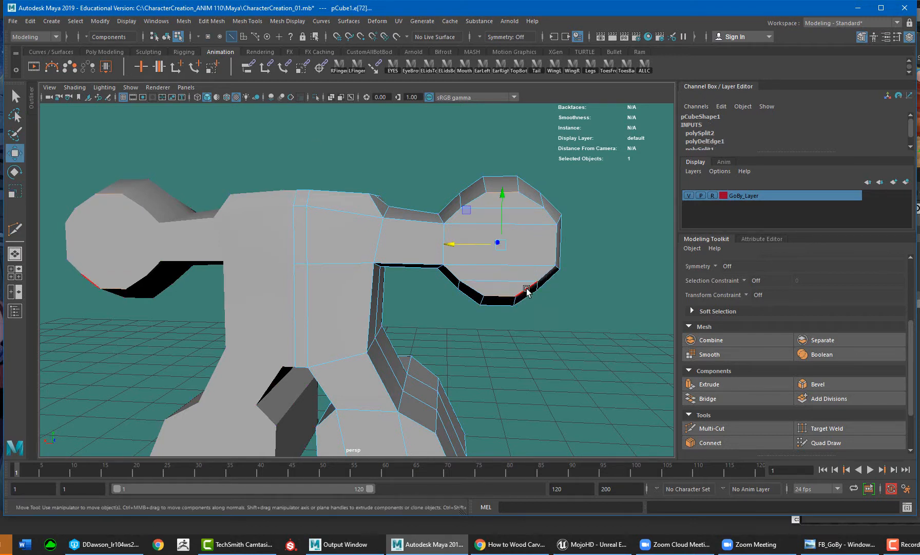
left_click(551, 238)
left_click_drag(539, 244, 535, 244)
left_click(512, 192)
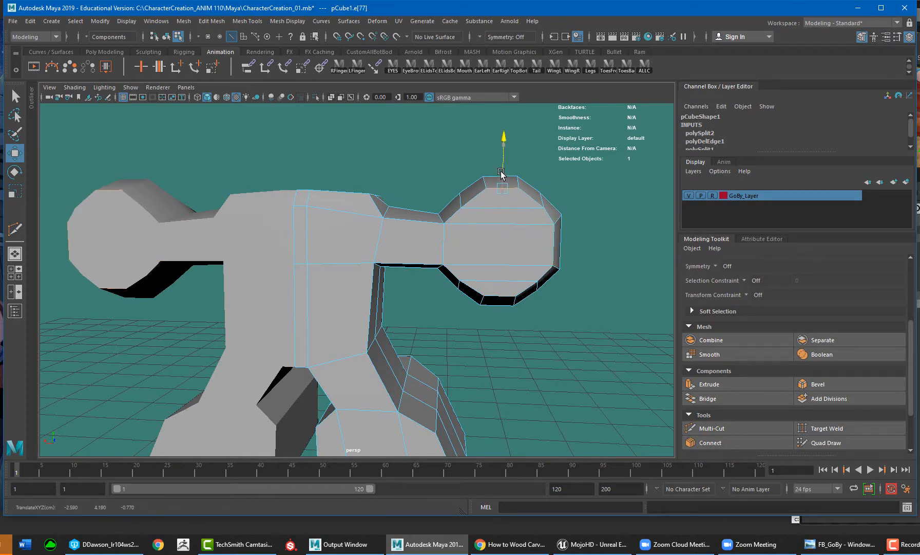
Nudge the outer corner vertices of the hand's front face slightly inward along X to round the hand's silhouette
key("F9")
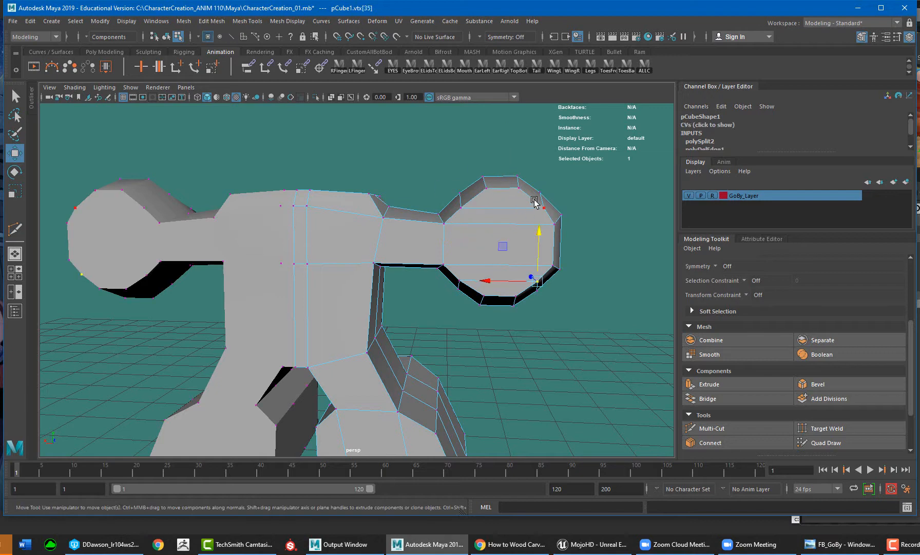
left_click(538, 206)
left_click_drag(538, 207, 325, 207)
left_click(460, 207, "shift")
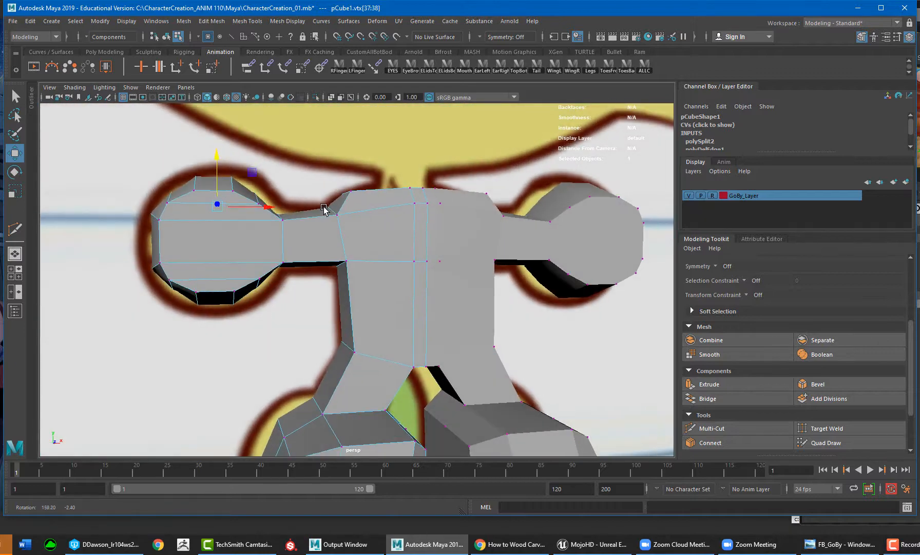
left_click(169, 205)
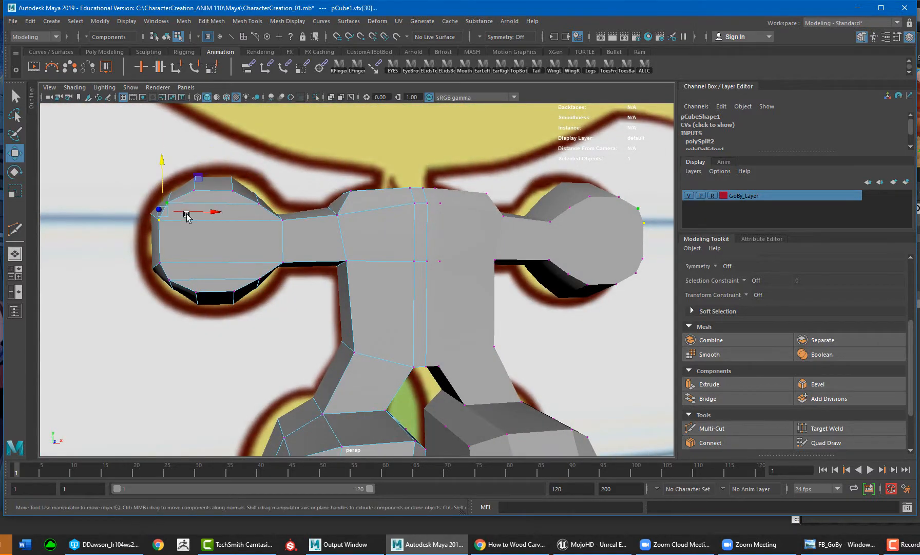
left_click_drag(187, 212, 190, 210)
left_click(171, 280)
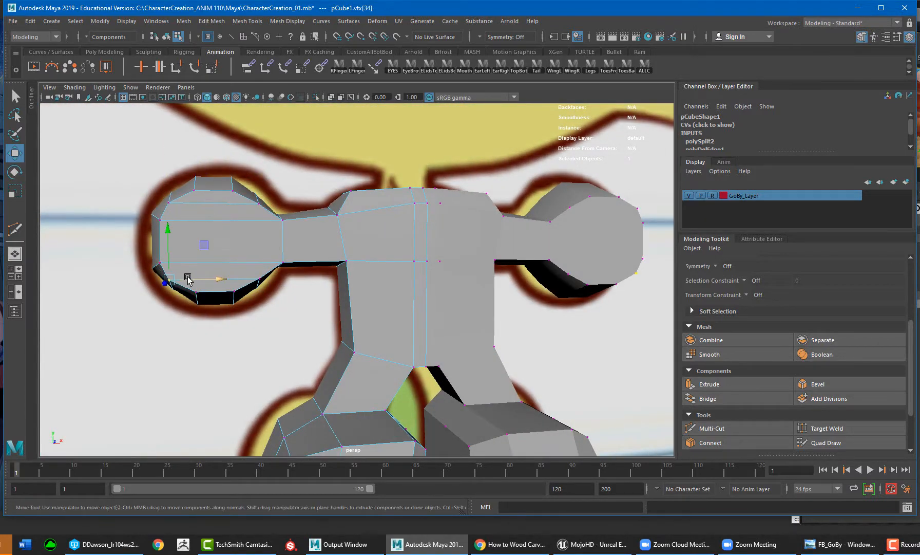
left_click(173, 203)
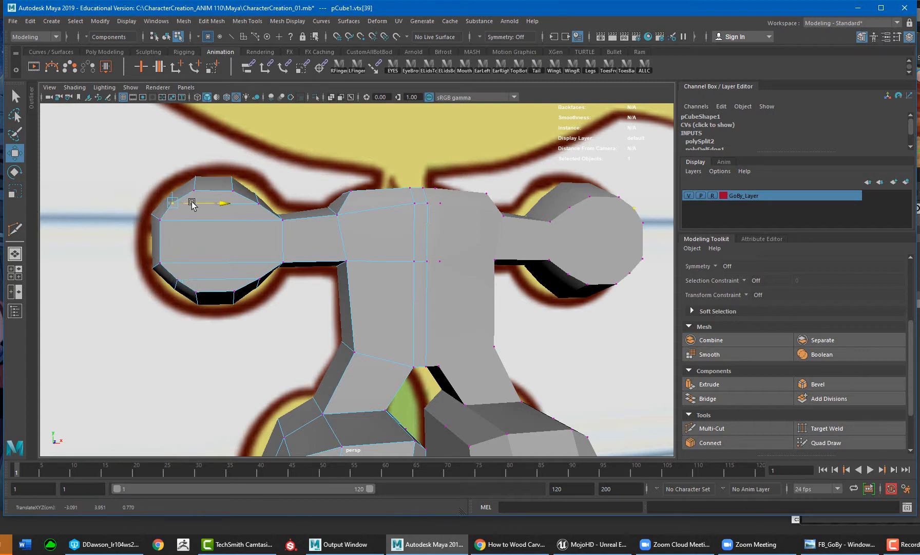
Move the vertical wrist edge on the arm's front side along X toward the hand
left_click(261, 202)
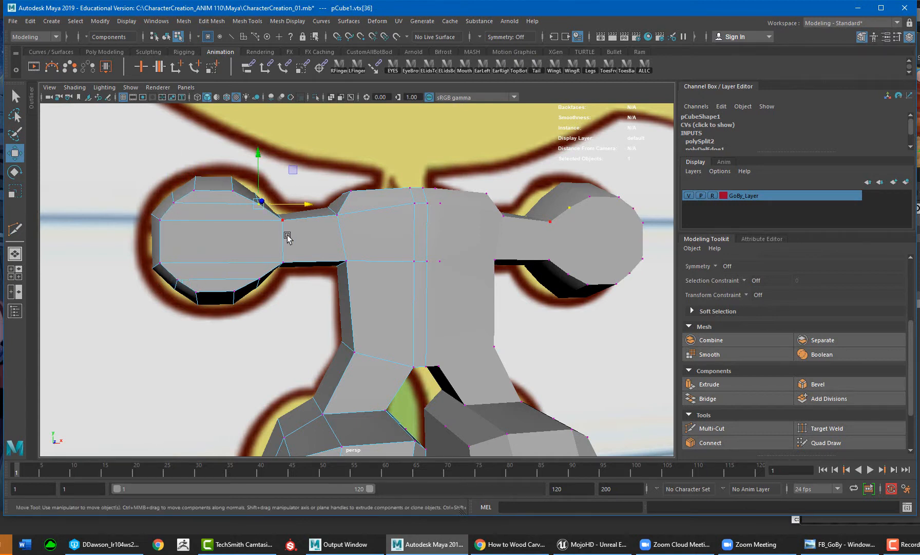
right_click_drag(281, 219, 289, 200)
left_click(284, 235)
left_click_drag(301, 240, 295, 240)
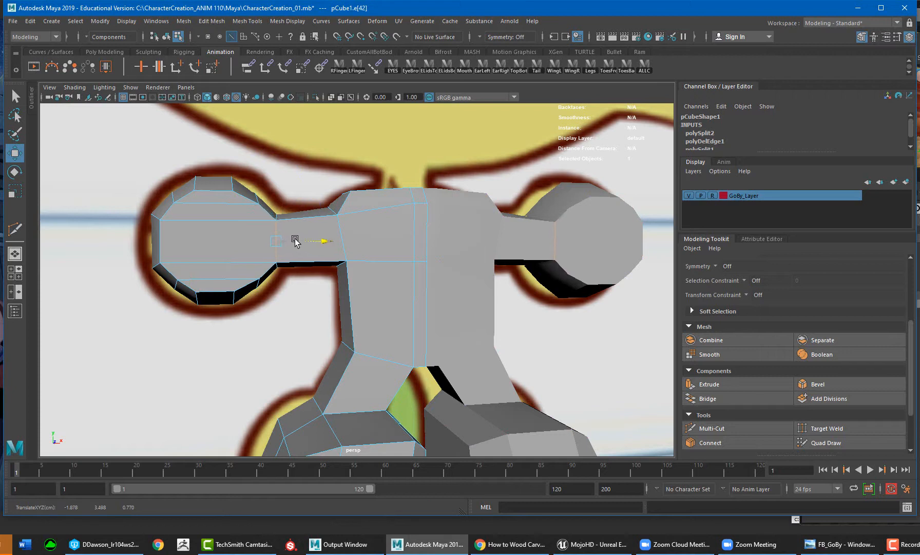
Move the two wrist-side corner vertices of the hand's front face toward its centre, and nudge the lower rim vertex along X
right_click_drag(255, 280, 237, 279)
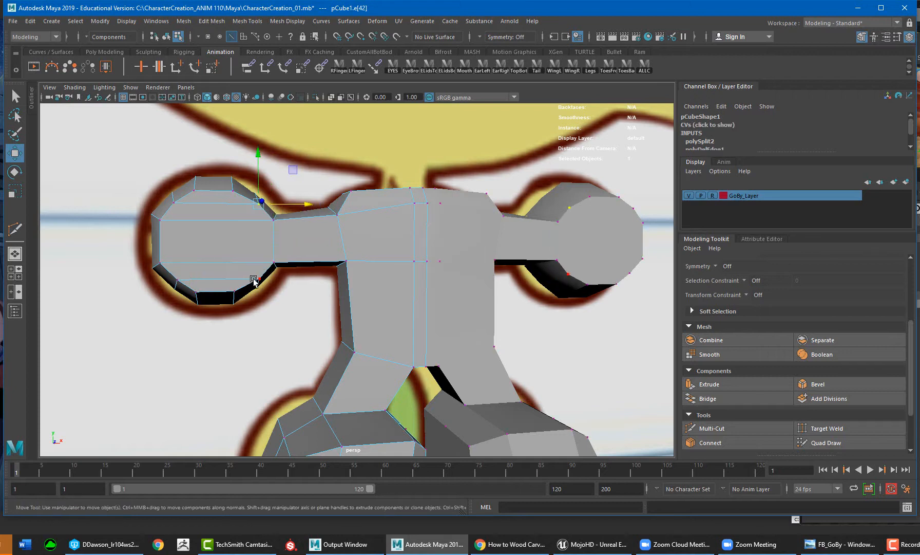
left_click(259, 278)
left_click(262, 205, "shift")
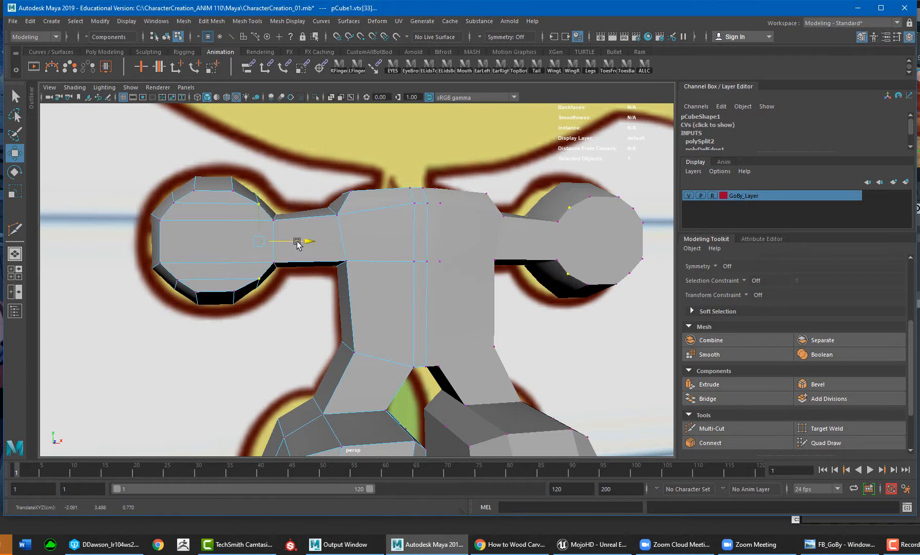
left_click_drag(300, 240, 258, 257)
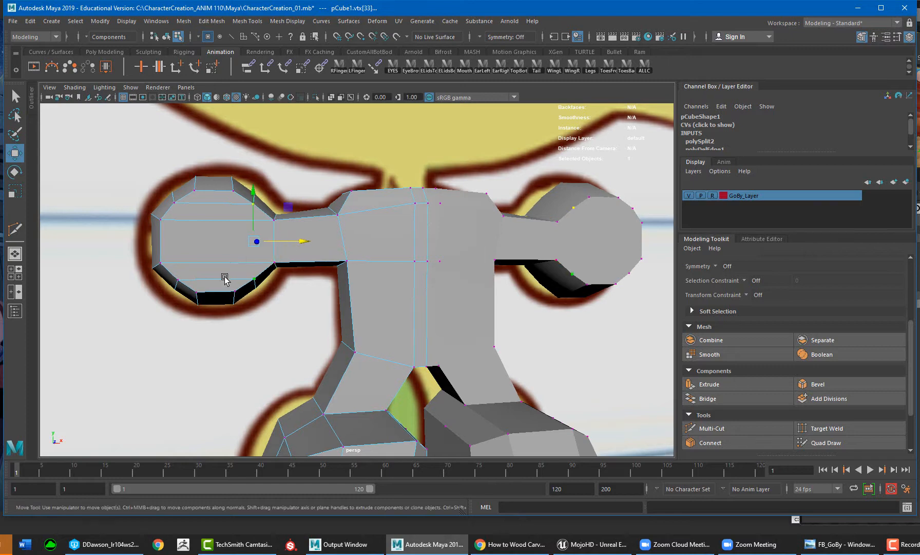
left_click_drag(217, 291, 219, 290)
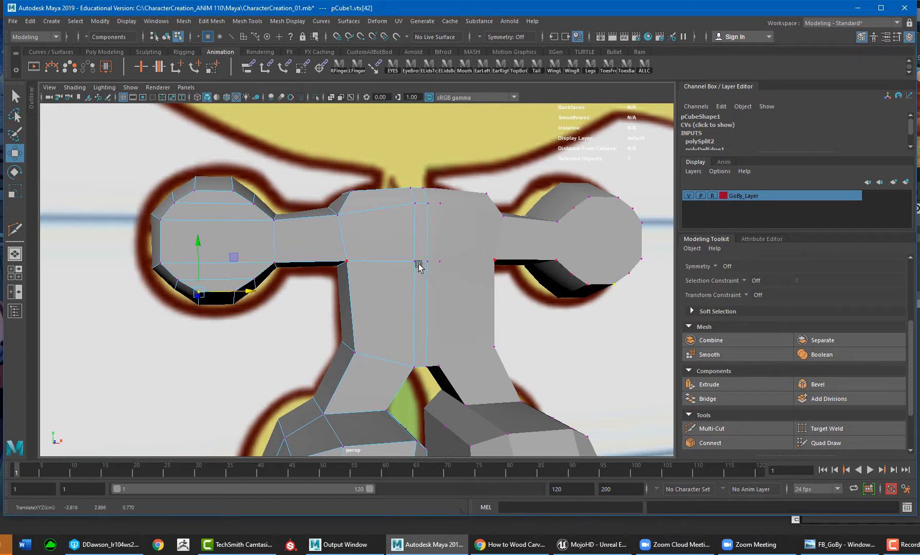
Select the two edges across the top of the shoulder and scale them flat vertically
right_click_drag(418, 266, 325, 239, "alt")
key("F10")
left_click_drag(312, 260, 536, 270, "alt")
left_click(374, 240)
left_click(325, 238, "shift")
key("r")
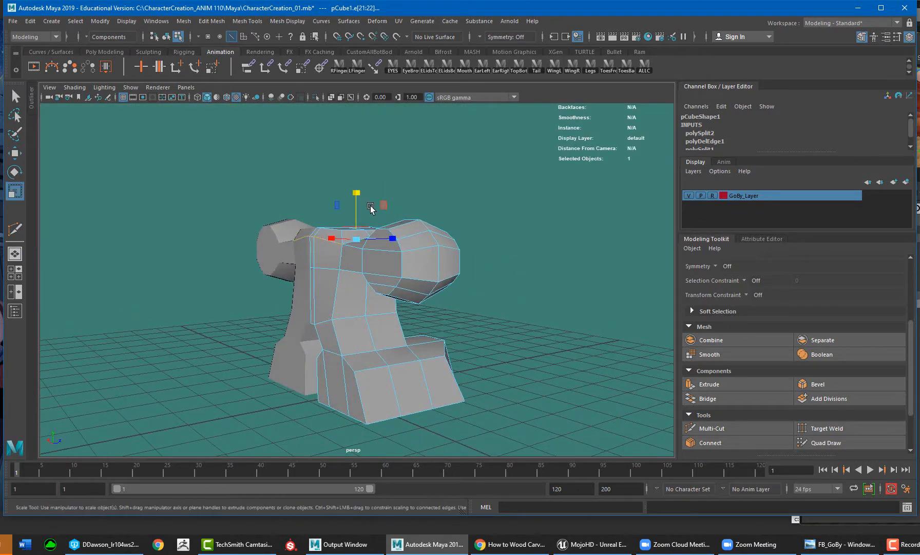
left_click_drag(356, 193, 356, 237)
Select the two edges across the underside of the arm at the armpit and scale them vertically
left_click_drag(455, 250, 298, 257, "alt")
left_click(365, 270)
left_click_drag(365, 271, 505, 284, "alt")
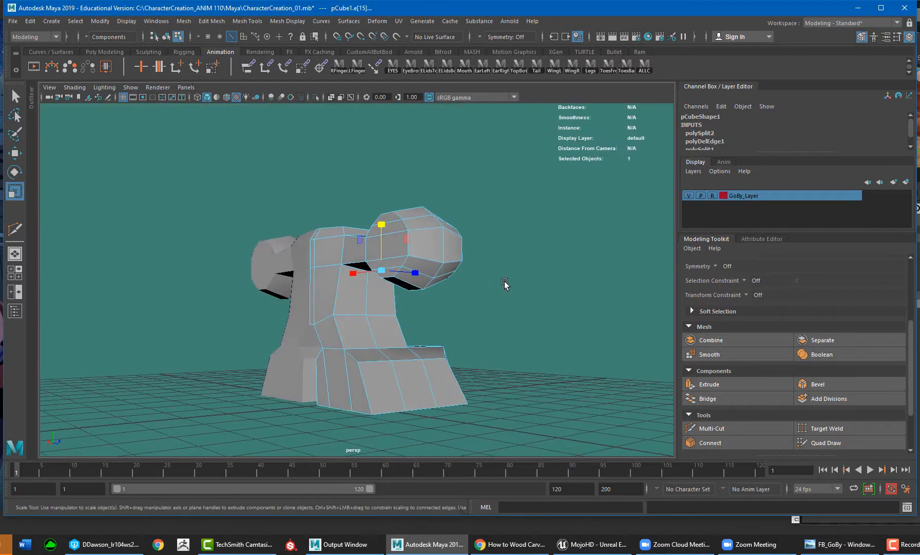
left_click_drag(348, 228, 352, 229)
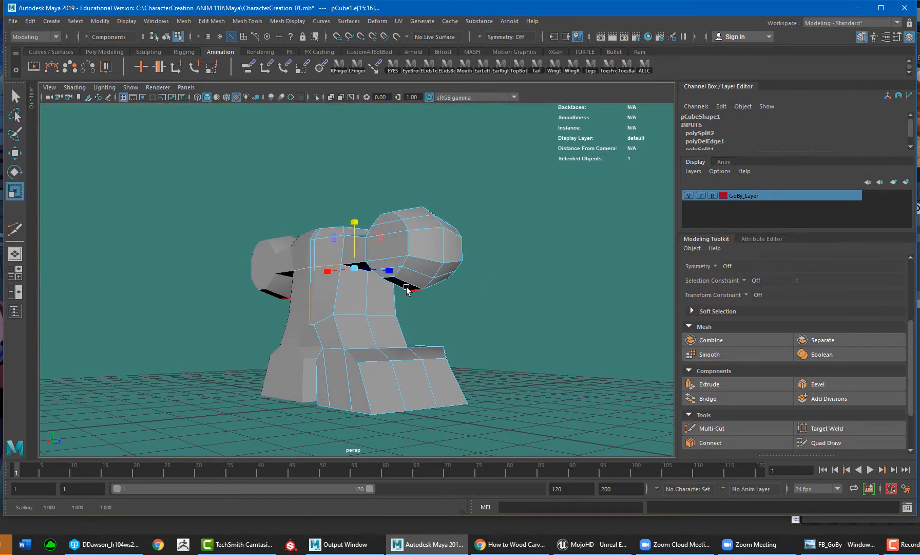
left_click_drag(406, 289, 308, 314, "alt")
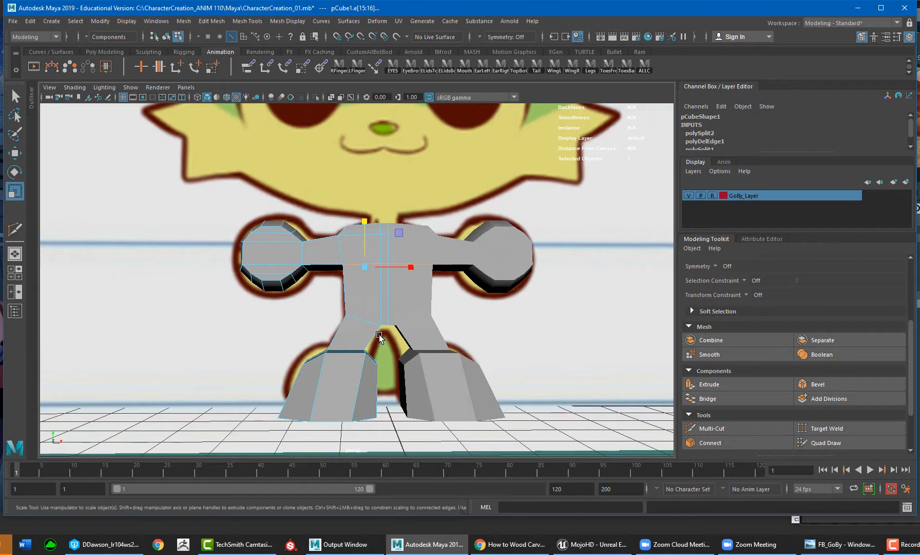
left_click_drag(379, 334, 354, 386, "alt")
Select the foot's vertical corner edges and scale them closer together along Z to round off the heel and toe
left_click(352, 386)
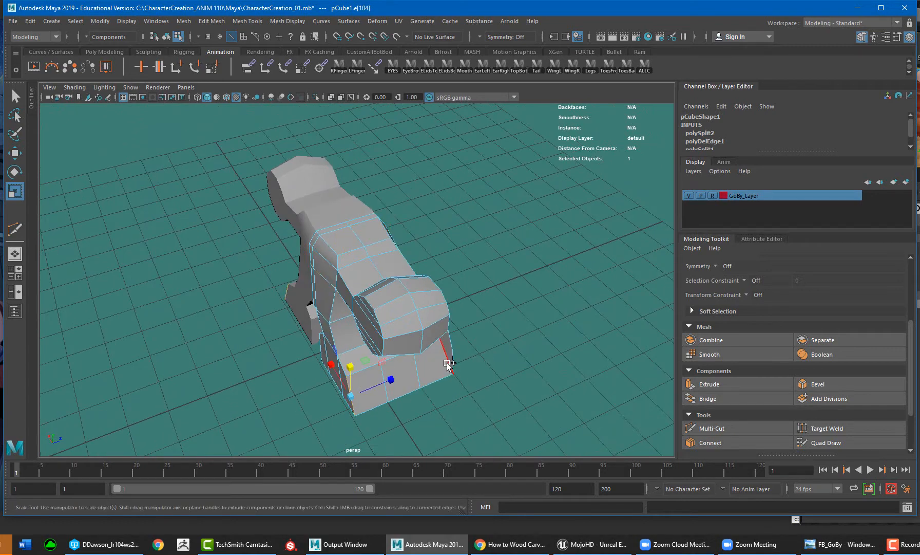
left_click_drag(448, 364, 337, 270, "alt")
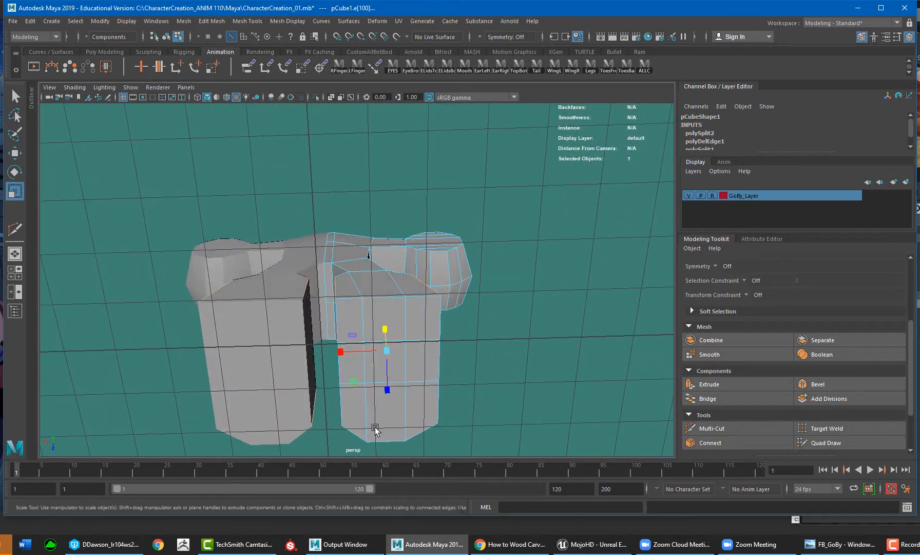
left_click_drag(365, 339, 393, 345, "alt")
left_click_drag(390, 338, 349, 360, "alt")
Select the three faces that wrap around the back of the heel
key("F11")
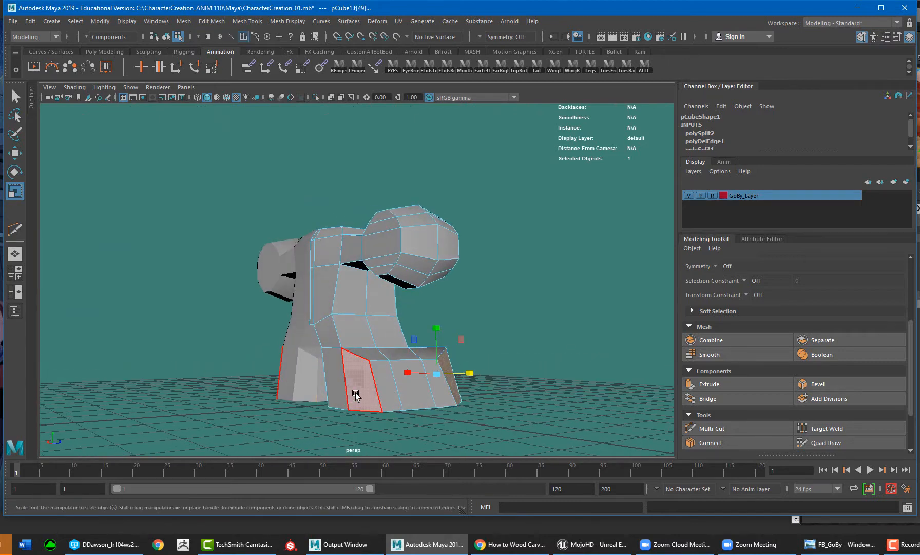
left_click(355, 392)
left_click_drag(337, 403, 270, 386, "alt")
left_click(341, 400, "shift")
left_click(378, 406, "shift")
middle_click_drag(349, 363, 387, 343, "alt")
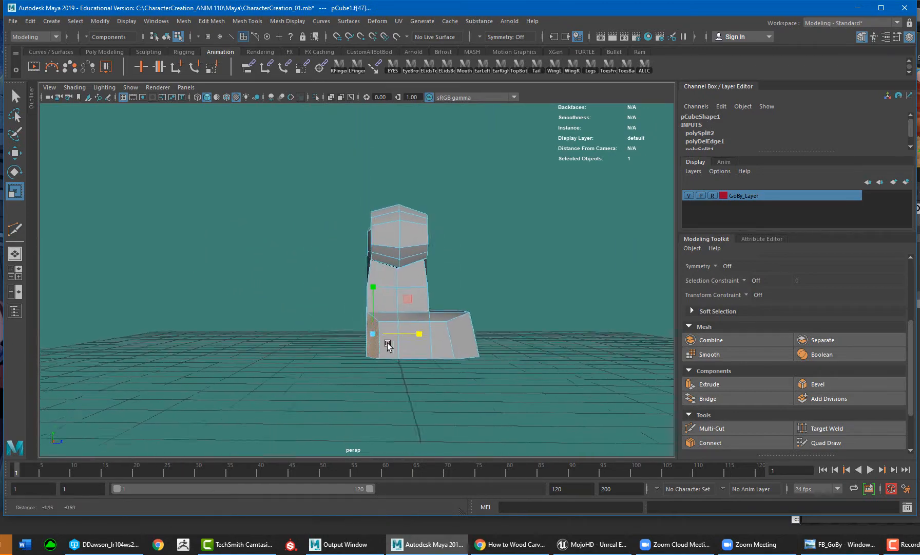
left_click_drag(387, 343, 366, 345, "alt")
right_click_drag(367, 345, 437, 298, "alt")
left_click_drag(438, 298, 385, 293, "alt")
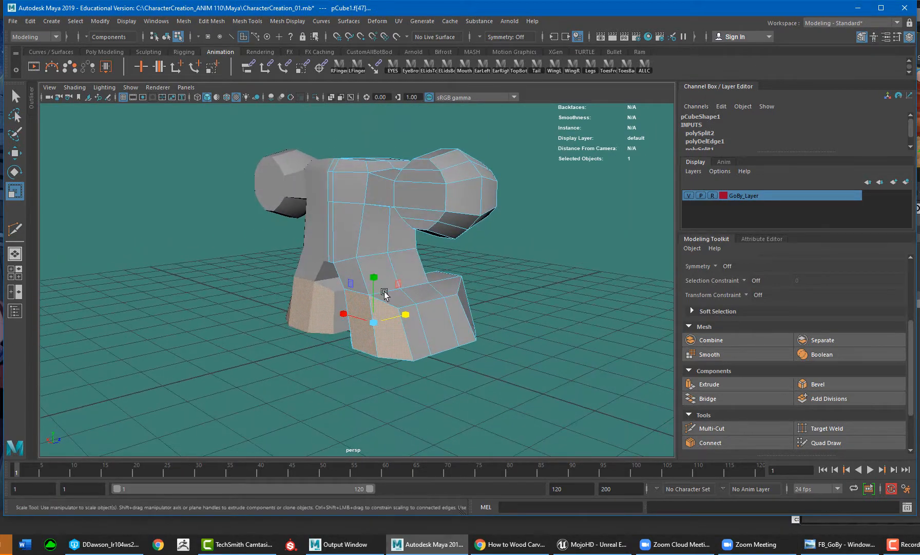
Extrude the selected heel faces and move the new faces out along Z
left_click(718, 384)
left_click_drag(381, 349, 372, 350, "alt")
key("w")
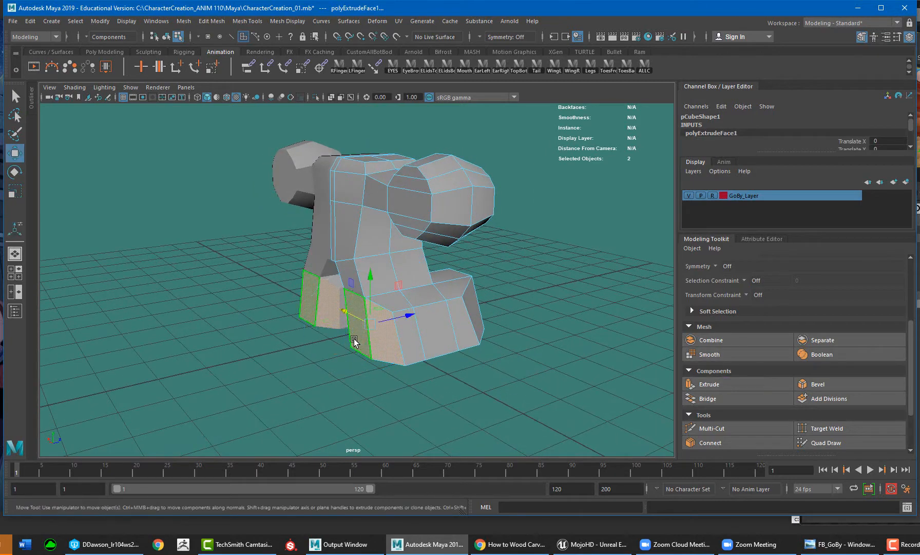
mouse_move(408, 319)
left_mouse_down()
mouse_move(392, 320)
mouse_move(394, 333)
mouse_move(467, 339)
mouse_move(413, 331)
left_mouse_up()
Select the top back edges of the extruded heel and lower them to slope the heel
right_click_drag(386, 336, 365, 275)
left_click(358, 297)
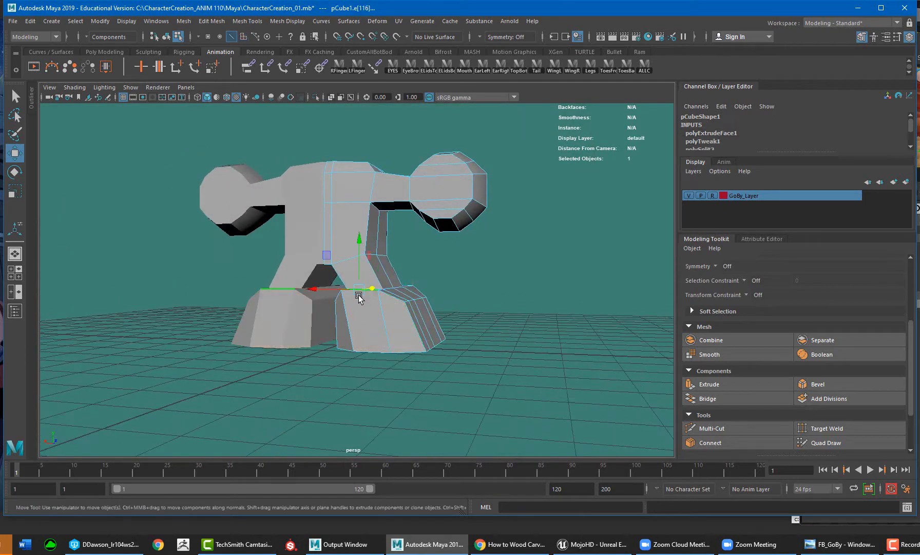
left_click_drag(381, 294, 364, 242, "alt")
left_click_drag(364, 243, 365, 257)
left_click_drag(410, 317, 383, 303, "alt")
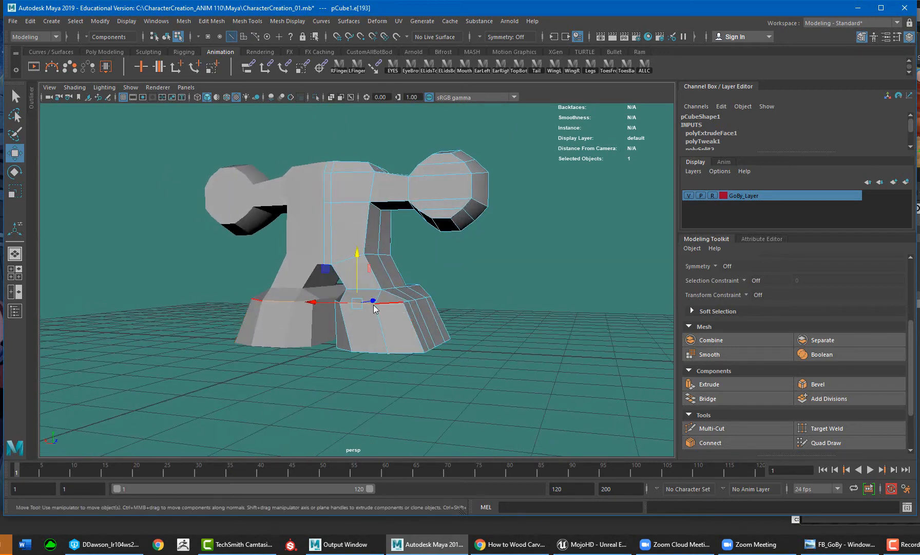
Shift the bottom heel vertex sideways along X, and move the toe's bottom front vertices toward the body's centre
key("F9")
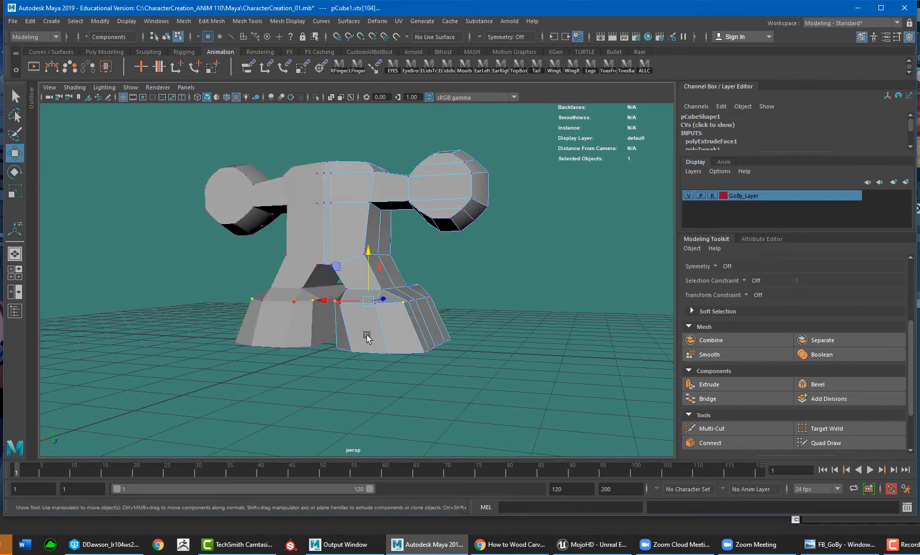
left_click_drag(367, 336, 428, 318, "alt")
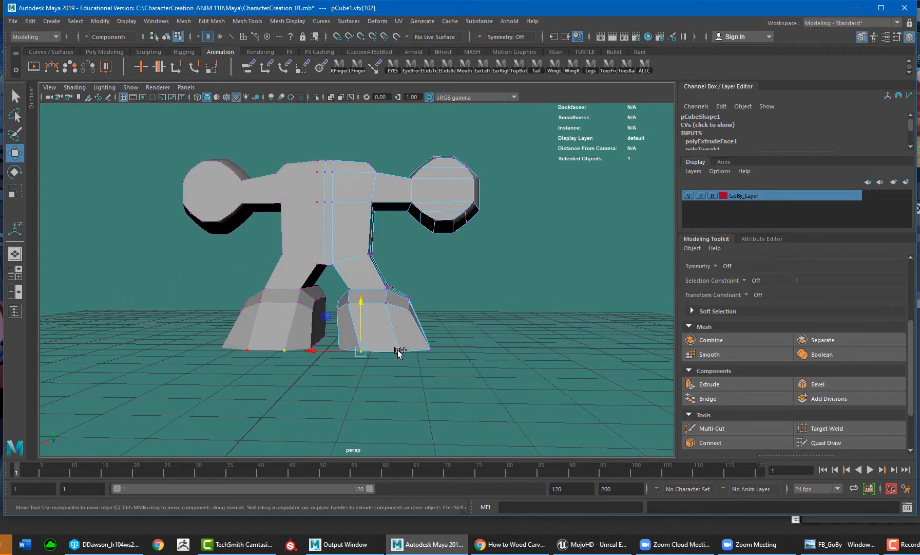
left_click_drag(371, 353, 357, 353)
left_click_drag(479, 342, 353, 431, "alt")
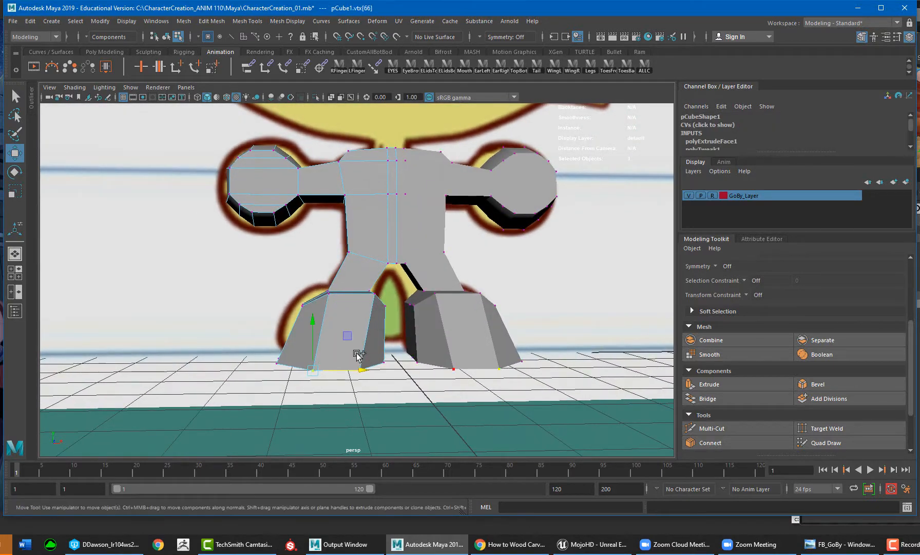
left_click_drag(373, 368, 380, 368)
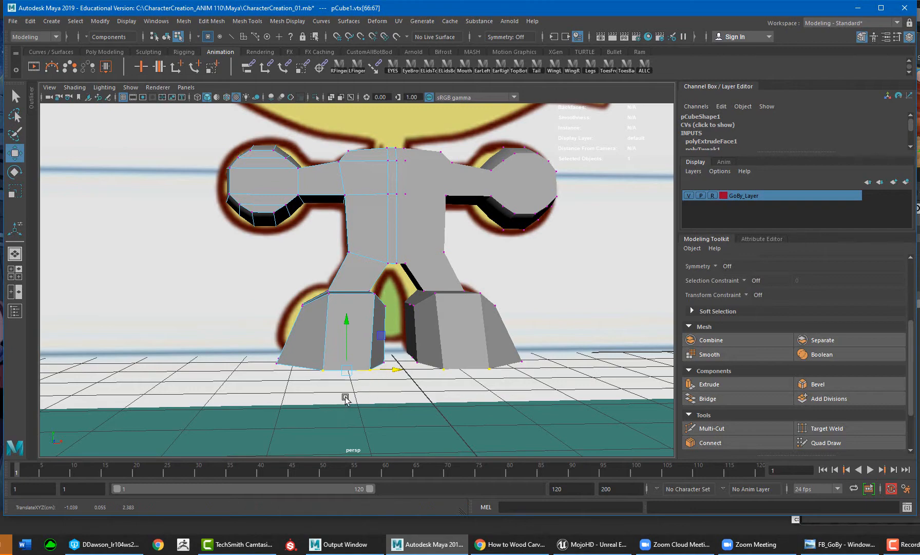
Select the outer lengthwise edges on the foot's sole and scale them flat along X to straighten them
left_click_drag(346, 399, 377, 250, "alt")
left_click(338, 201)
left_click_drag(343, 211, 346, 237, "alt")
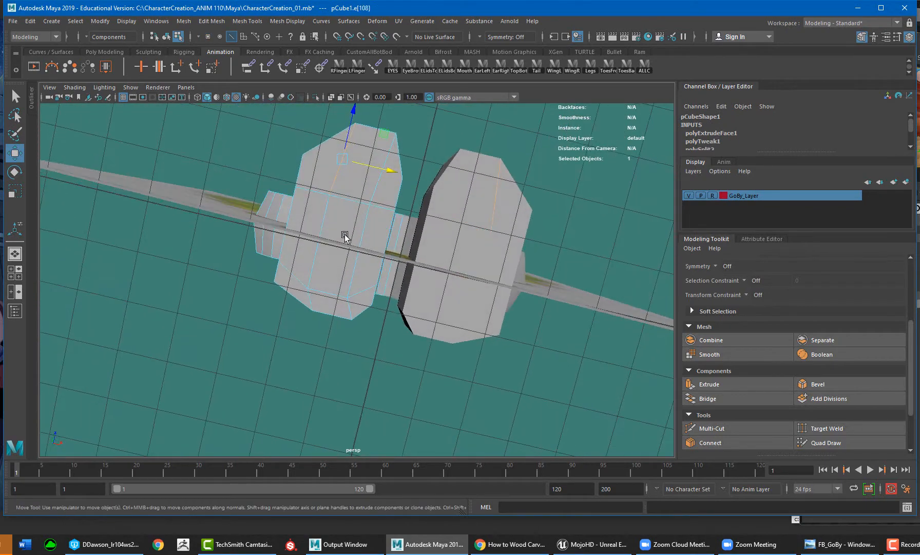
left_click_drag(309, 300, 316, 258, "alt")
key("r")
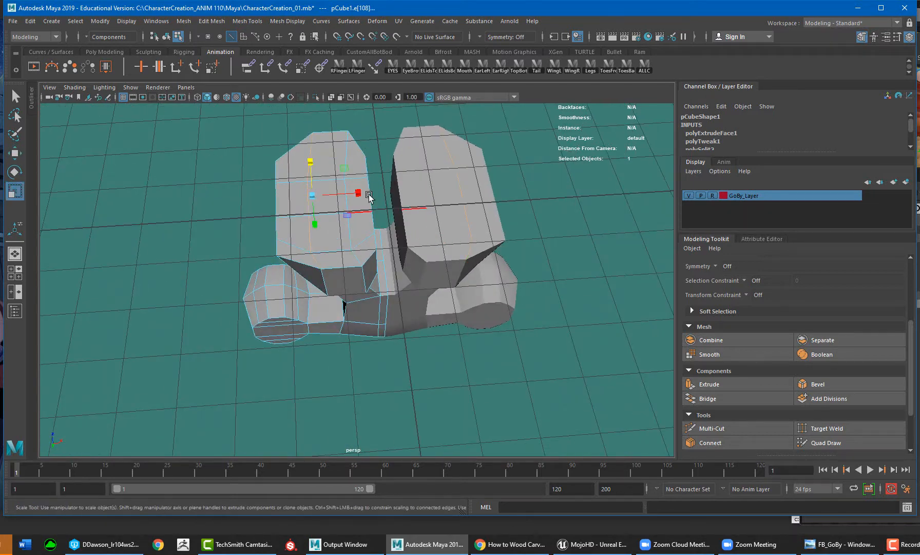
left_click_drag(356, 193, 281, 185)
Straighten the sole's inner lengthwise edges by scaling them flat along X, and move them slightly toward the body's centre
left_click(343, 144)
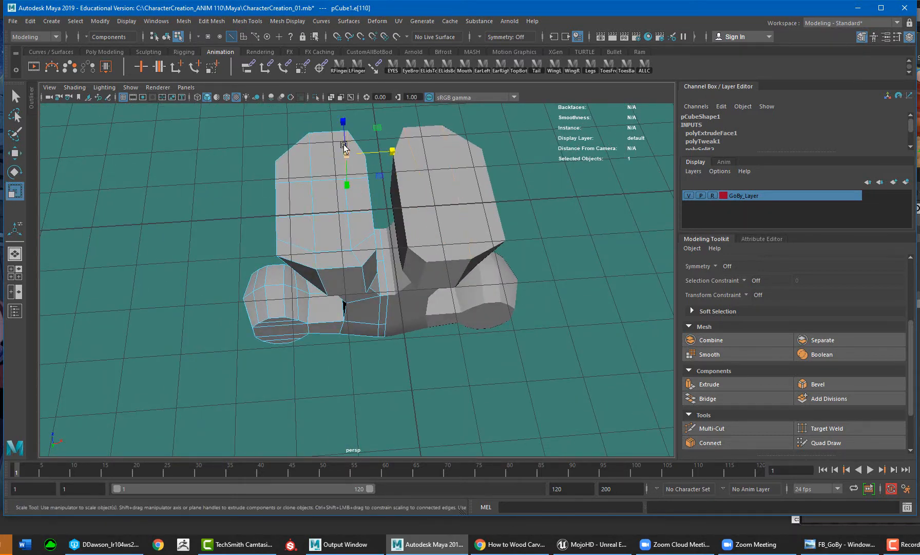
left_click_drag(391, 191, 250, 186)
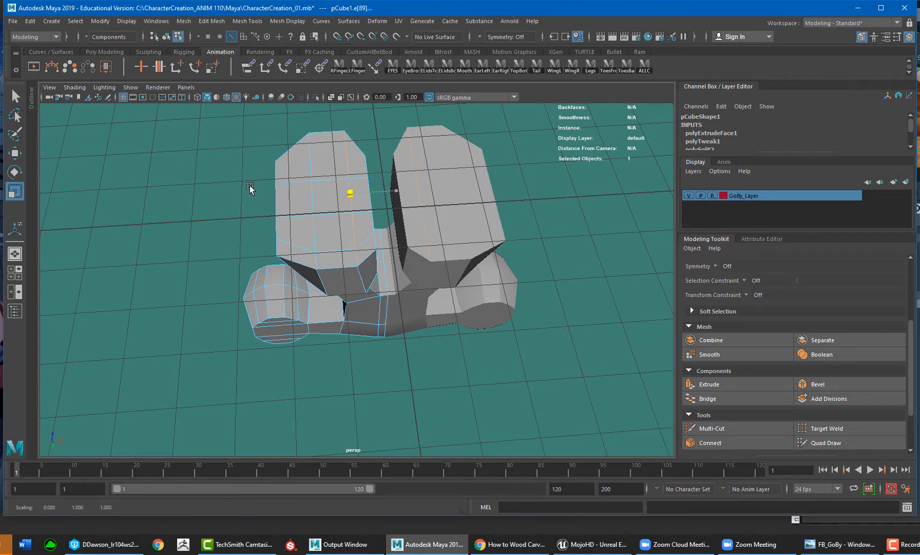
left_click_drag(348, 205, 417, 328, "alt")
key("w")
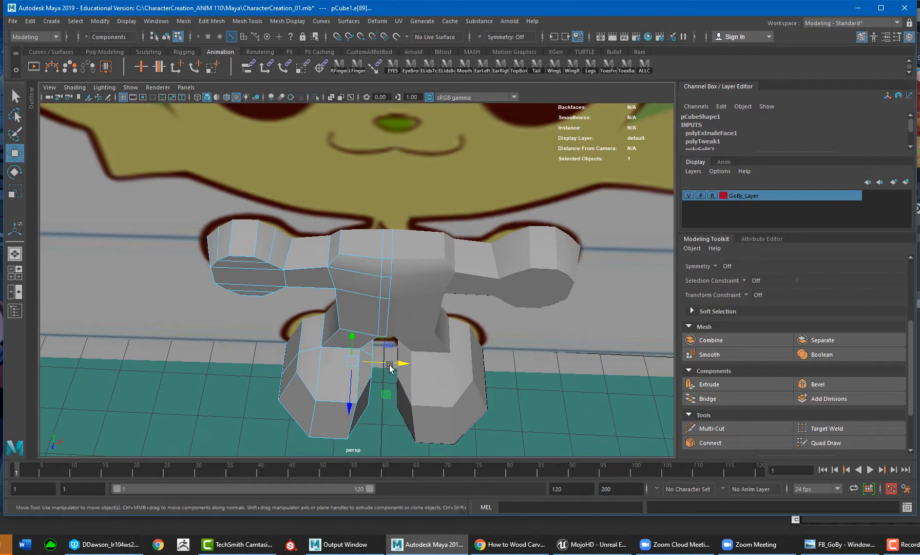
left_click_drag(390, 368, 395, 360)
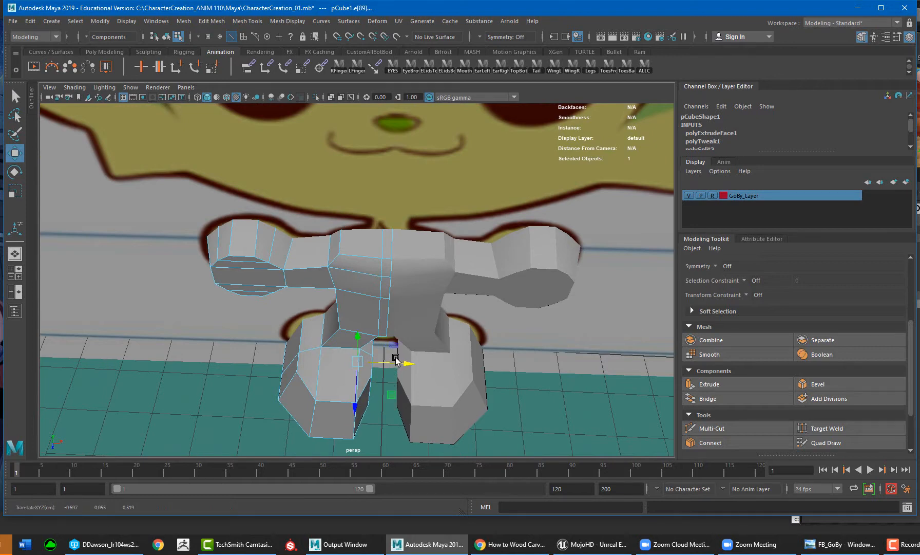
Select the inner and outer side edges of the foot near the toe and scale them to even out their alignment
left_click_drag(344, 389, 483, 300, "alt")
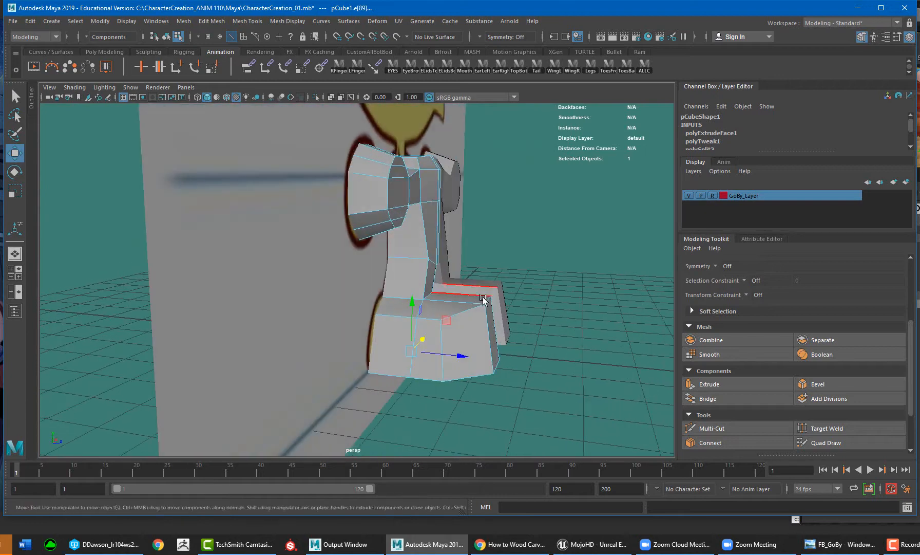
left_click_drag(490, 250, 395, 376)
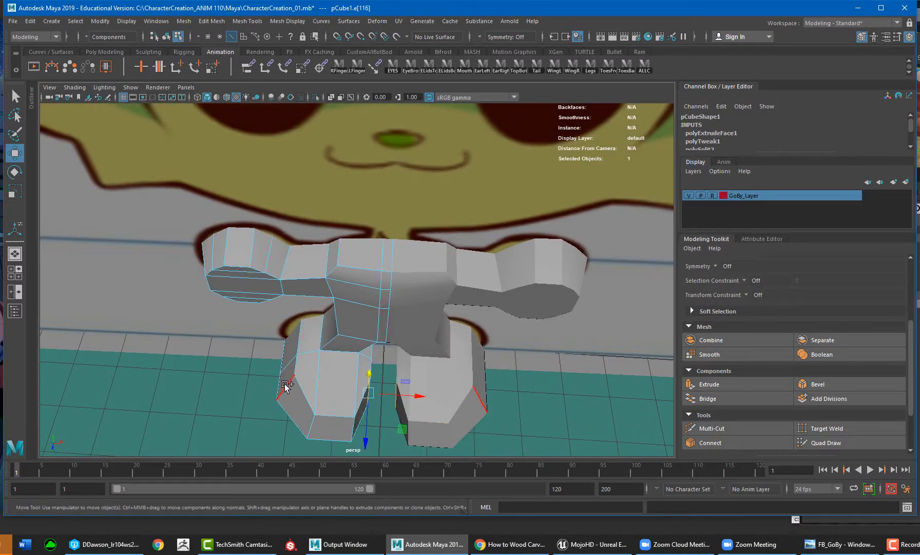
left_click_drag(286, 386, 420, 213, "alt")
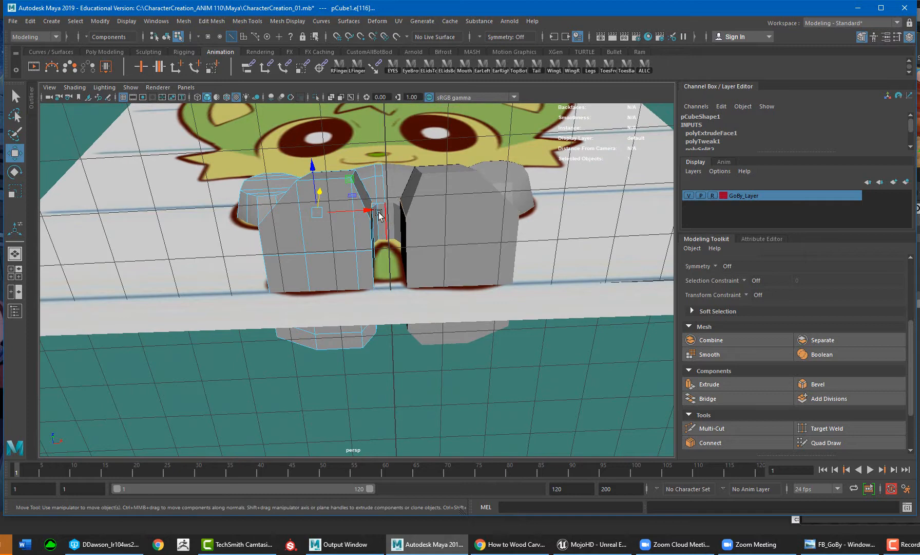
key("r")
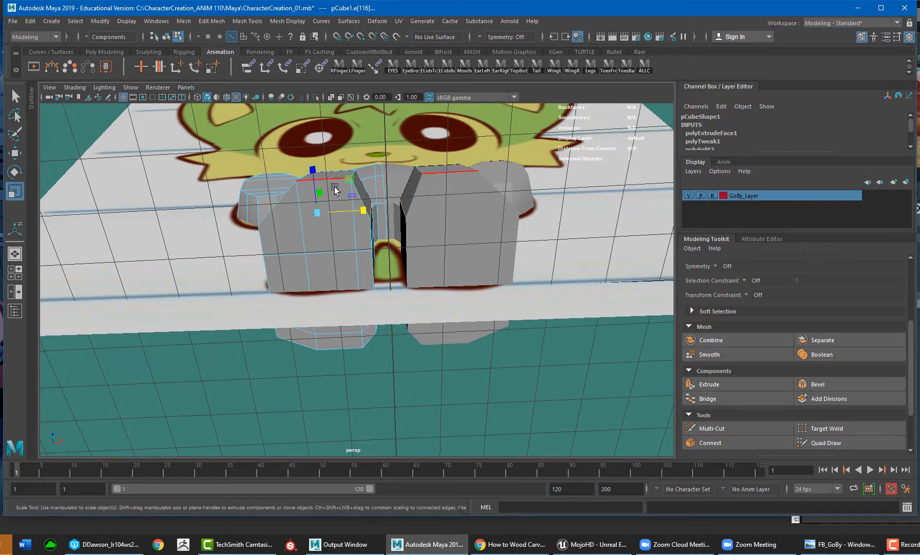
left_click_drag(336, 290, 489, 304, "alt")
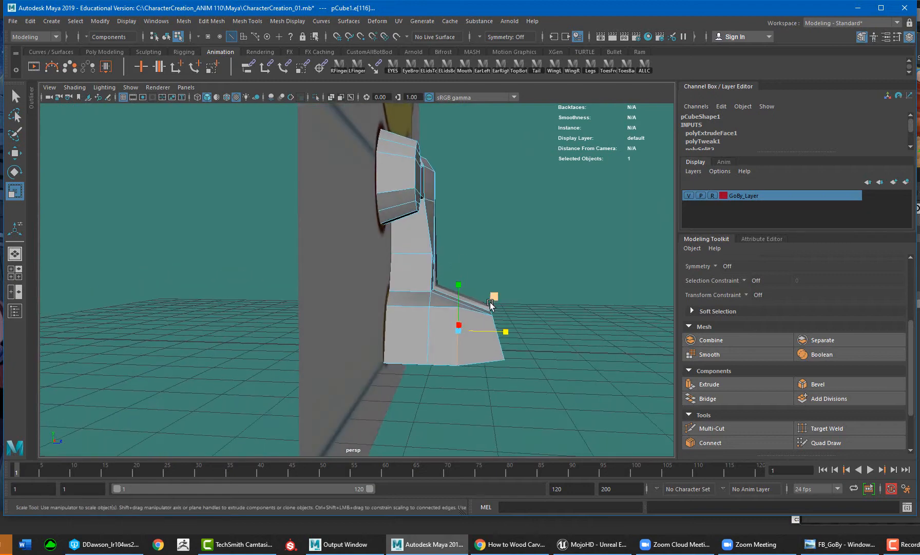
Select the two upper front vertices of the foot and adjust their height along Y
right_click(462, 345)
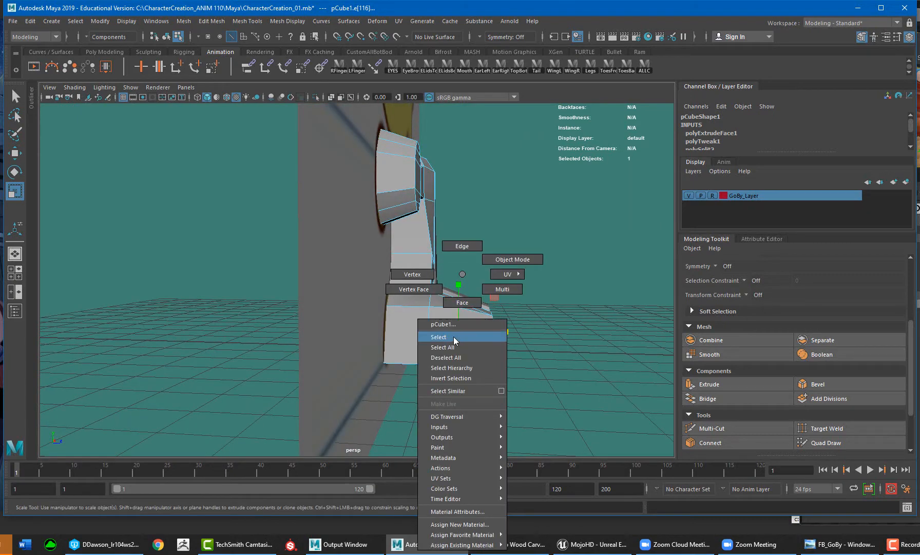
left_click(451, 255)
left_click_drag(478, 328, 428, 327, "alt")
key("w")
left_click_drag(411, 276, 356, 306)
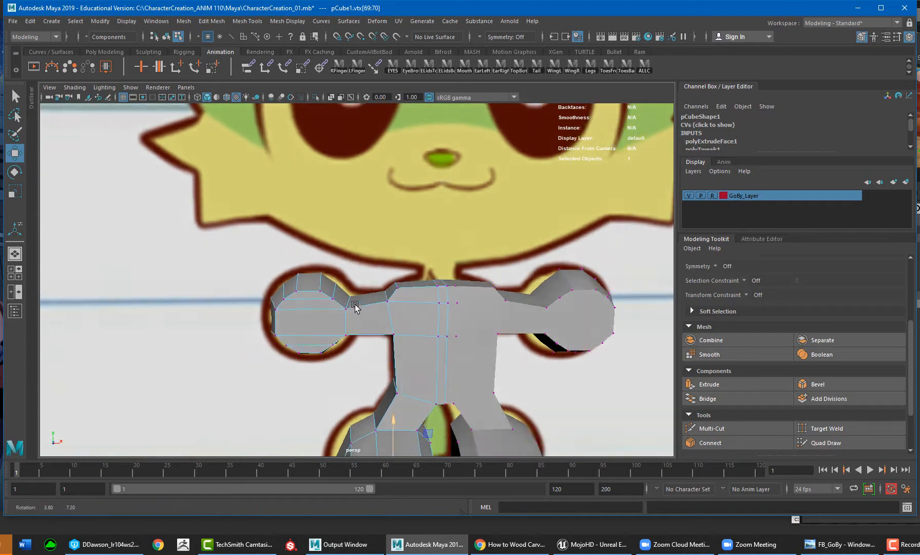
Lower the shoulder's two top corner vertices slightly along Y so the shoulder slopes down from the neck
scroll(362, 300, "up", 3)
left_click(416, 267)
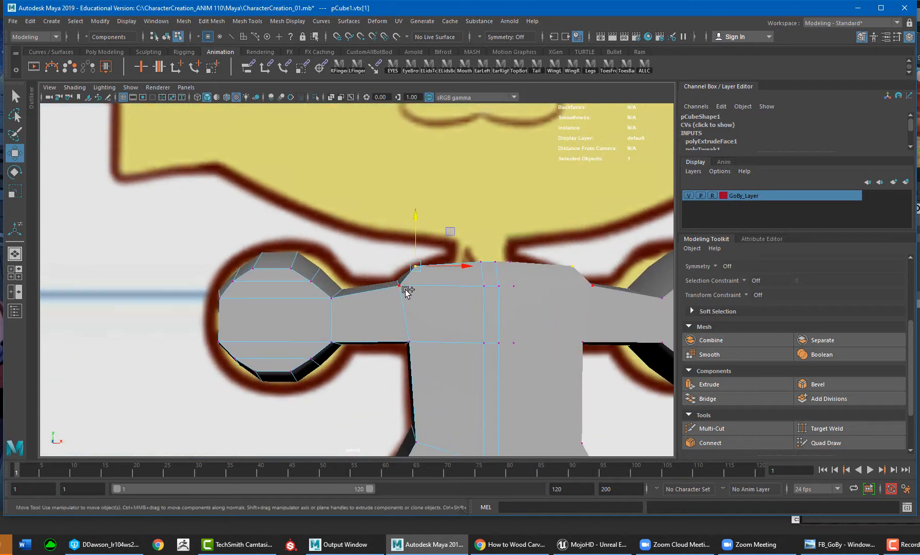
left_click_drag(408, 231, 408, 239)
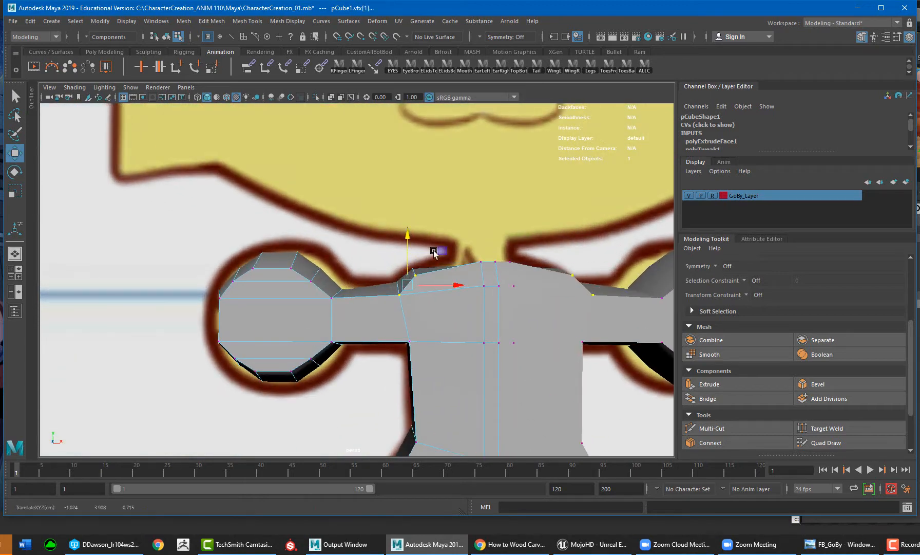
left_click(480, 264)
left_click_drag(493, 267, 519, 285, "alt")
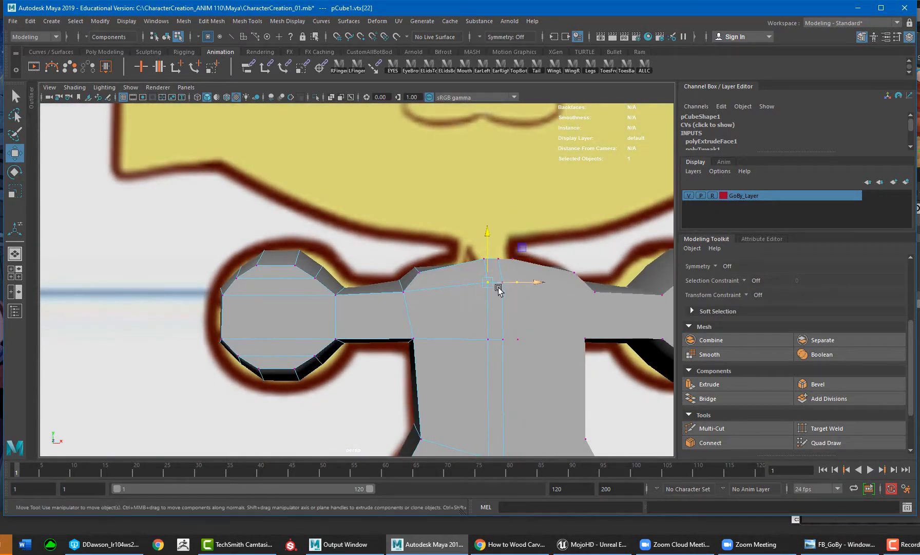
left_click_drag(449, 301, 340, 307, "alt")
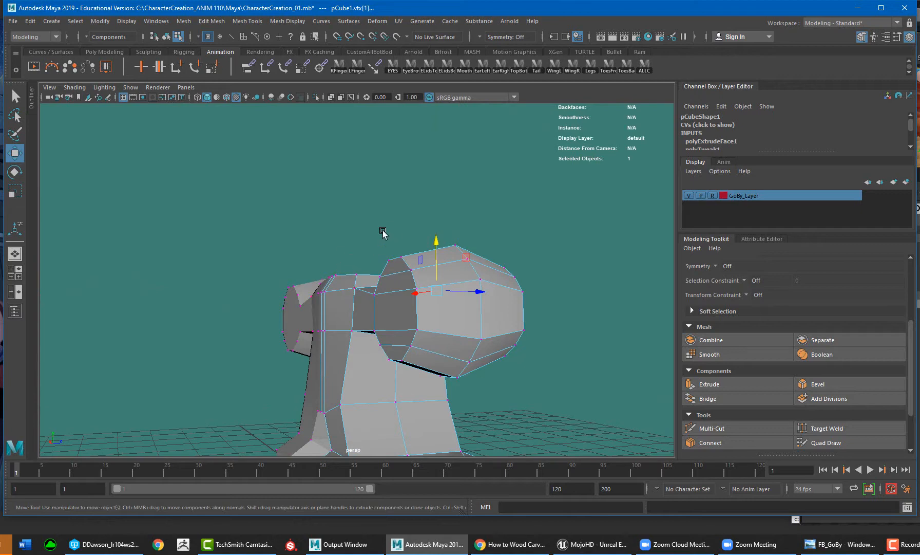
Select the vertical corner edges on the torso's side and shift them along Z to shape the body's side profile
left_click_drag(382, 232, 367, 341, "alt")
key("F10")
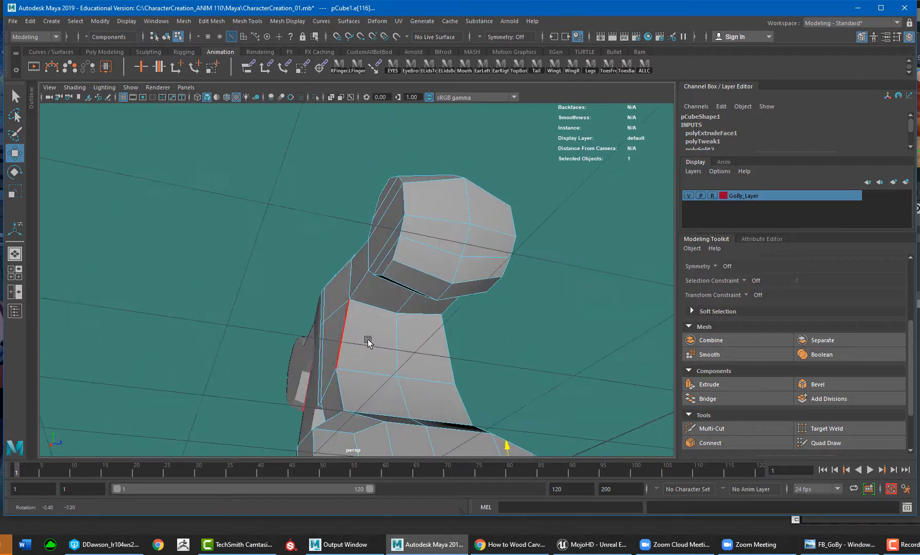
left_click(361, 285)
left_click_drag(431, 351, 392, 327, "alt")
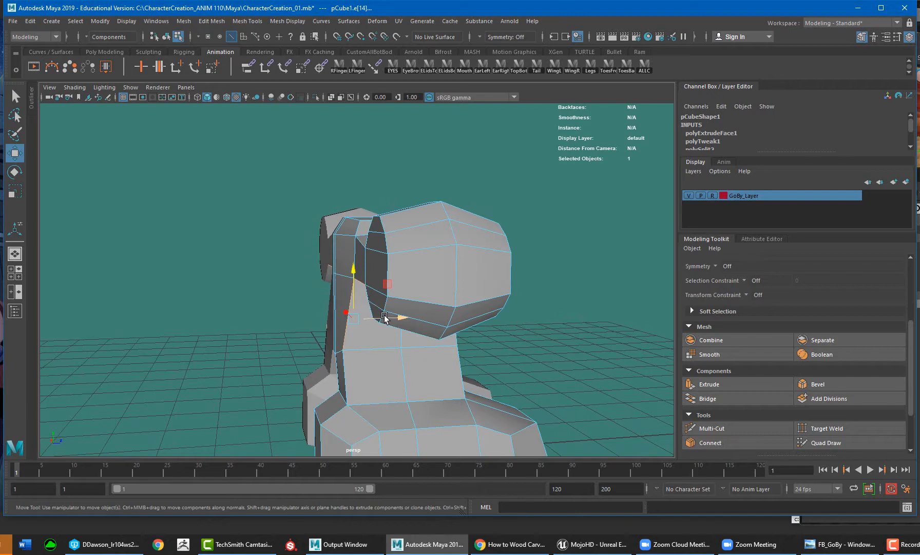
left_click_drag(361, 282, 292, 393, "alt")
left_click_drag(360, 368, 529, 361, "alt")
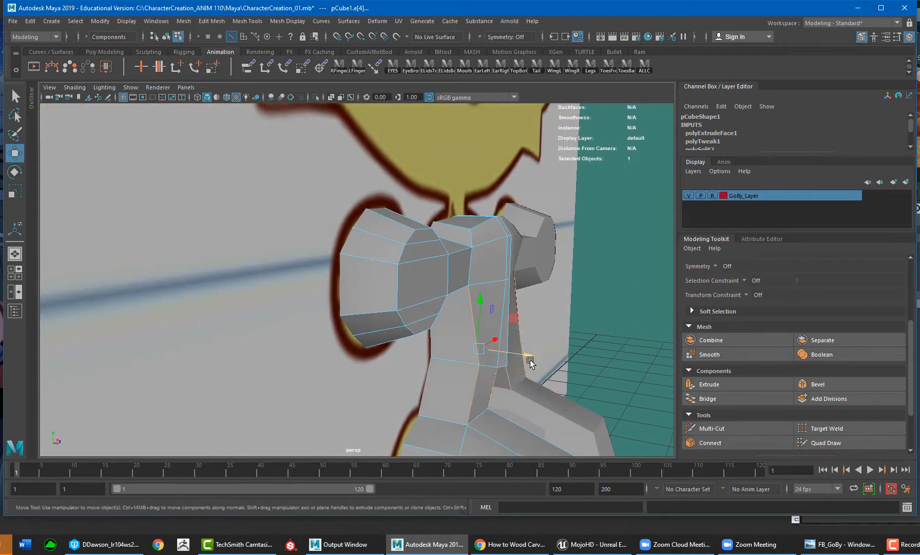
Try to scale the torso's side vertices at the waist and hips along Z, and undo the attempt
right_click_drag(482, 364, 461, 363)
left_click(478, 364)
left_click_drag(478, 366, 439, 357, "alt")
key("r")
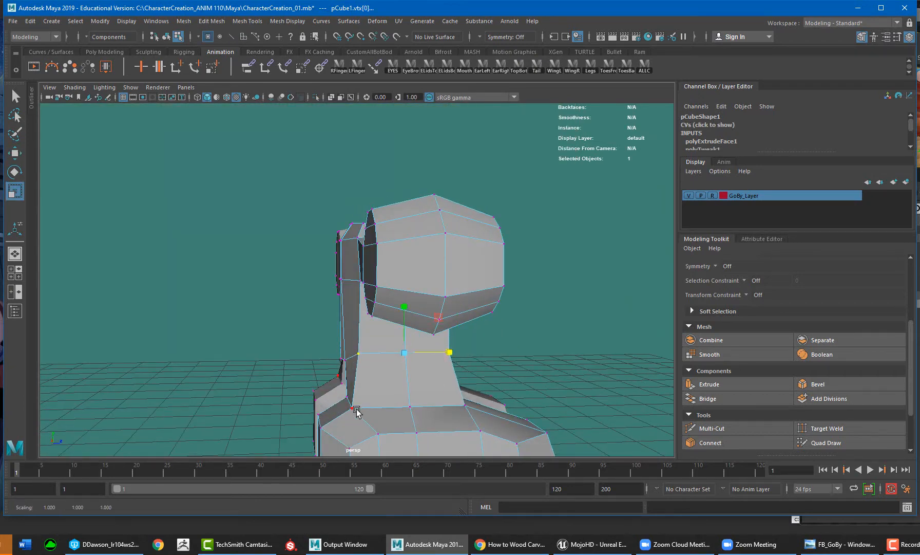
left_click(355, 409)
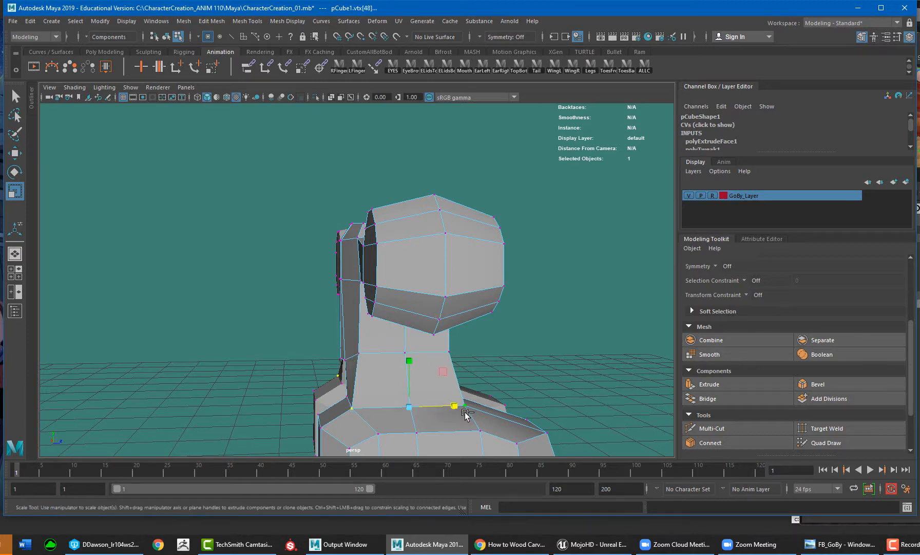
left_click_drag(466, 414, 370, 366, "alt")
key("ctrl+z")
key("ctrl+z")
Select the outer corner vertices of the heel and move them inward along X to round the heel
right_click_drag(369, 366, 409, 345, "alt")
middle_click_drag(409, 345, 404, 252, "alt")
left_click_drag(404, 255, 409, 355, "alt")
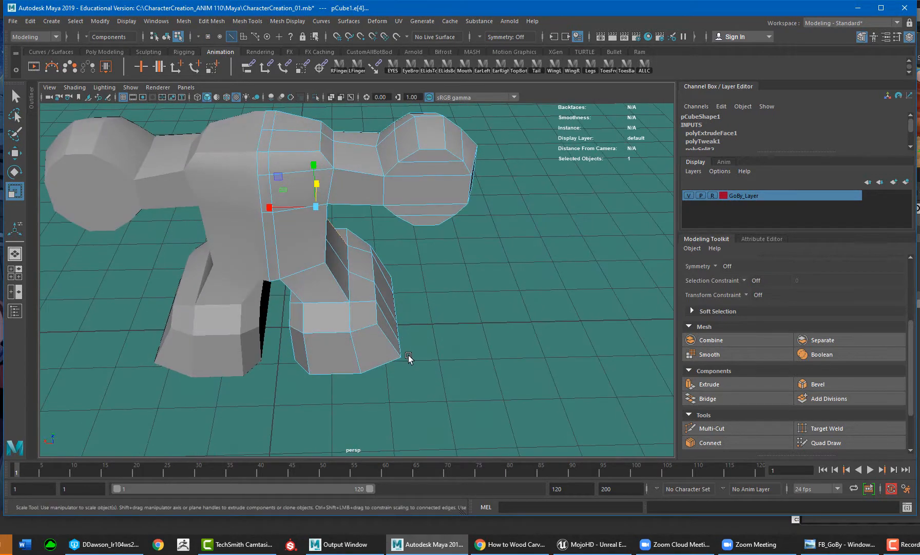
right_click_drag(377, 355, 377, 353)
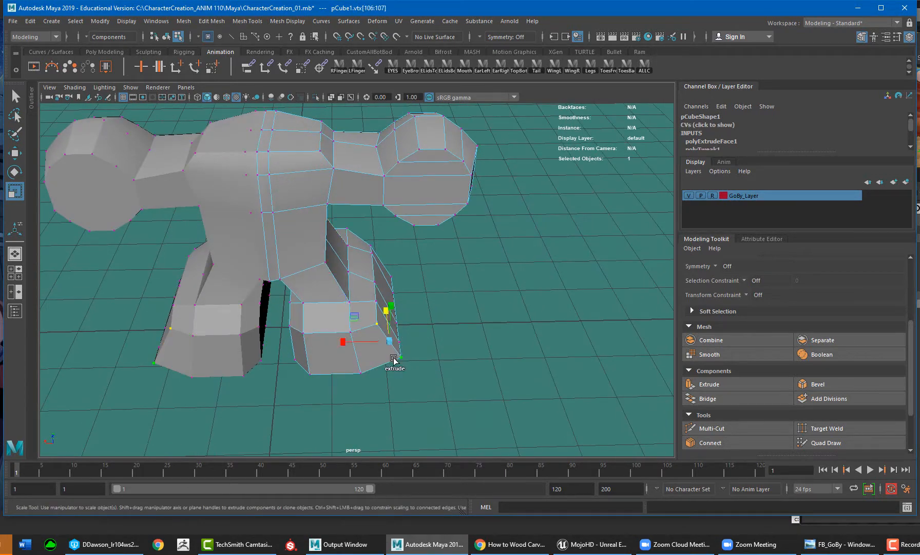
left_click_drag(377, 344, 404, 354)
middle_click_drag(392, 357, 370, 343)
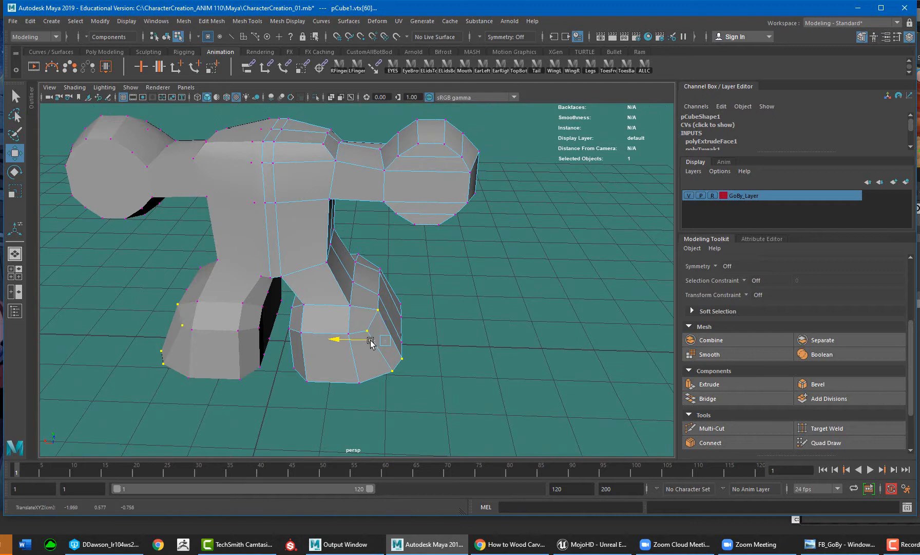
Move the outer back edge of the foot along X, and reposition the outer side edge closer to the toe
left_click_drag(375, 380, 421, 342, "alt")
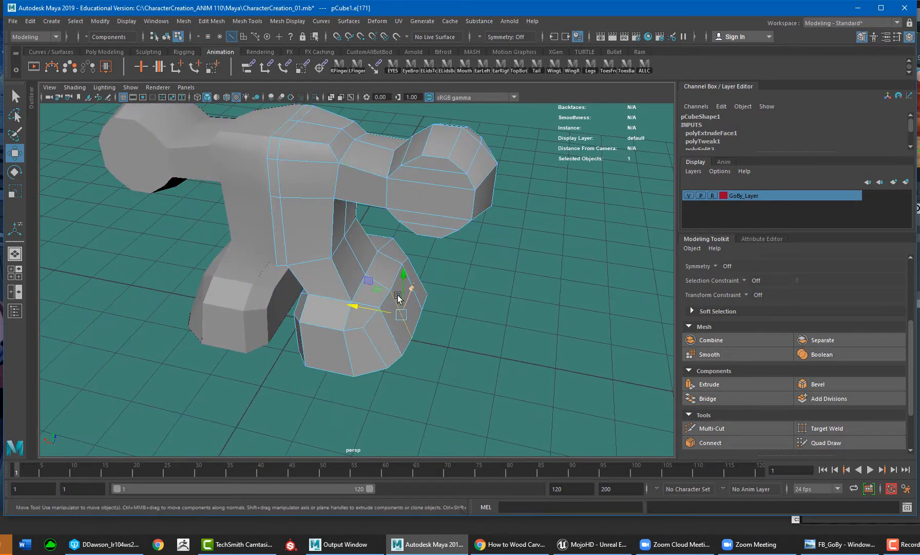
left_click_drag(382, 312, 417, 388)
left_click(371, 424)
left_click_drag(371, 423, 390, 408, "alt")
left_click_drag(391, 405, 297, 373)
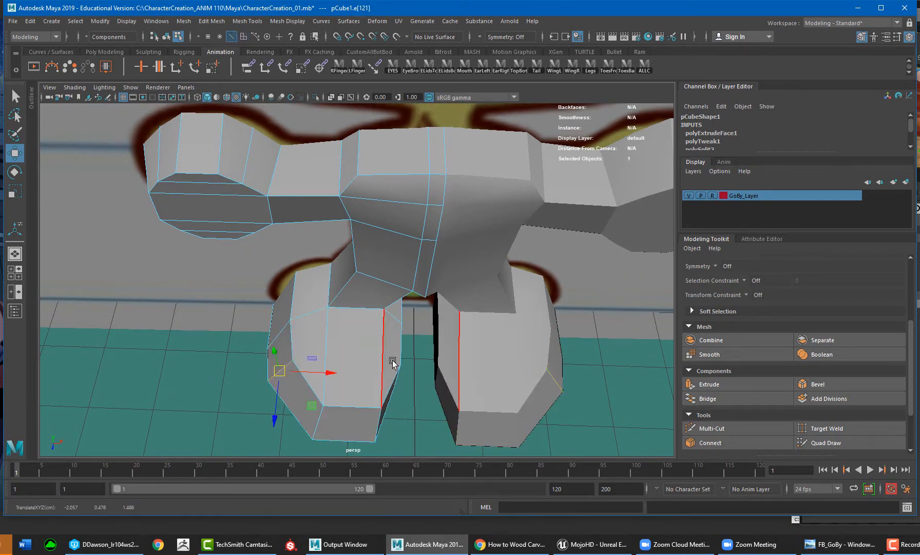
Slide the foot's inner and outer side edges along Z, and adjust the toe's outer front edge along Z
left_click_drag(392, 362, 394, 368, "alt")
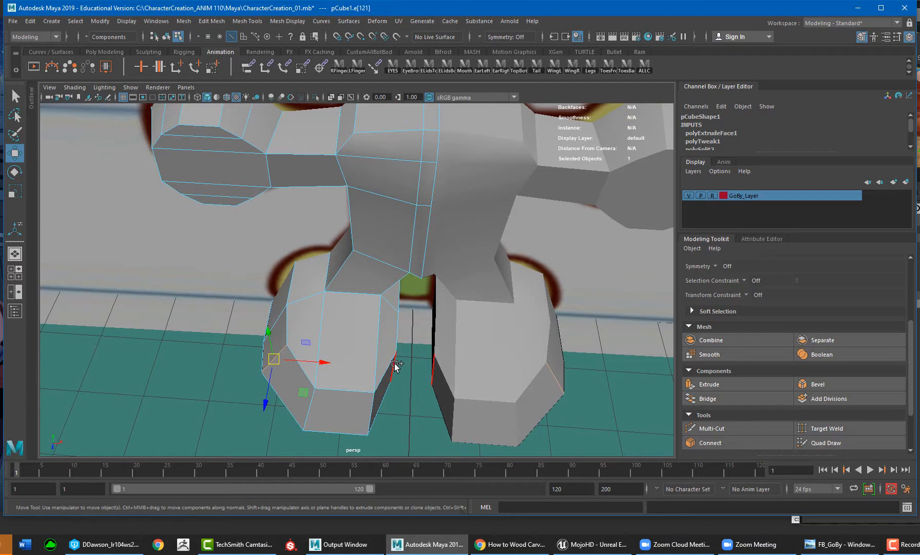
double_click(319, 390)
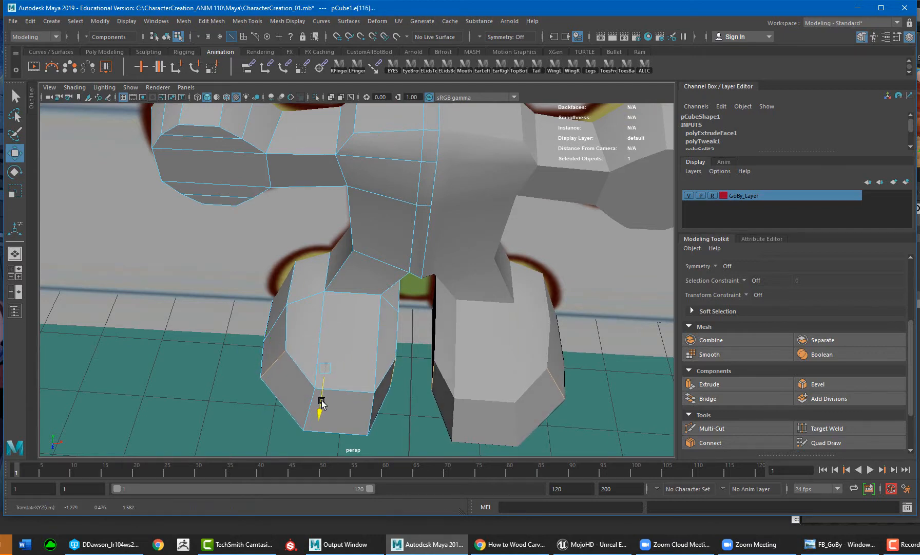
left_click_drag(331, 391, 320, 446, "alt")
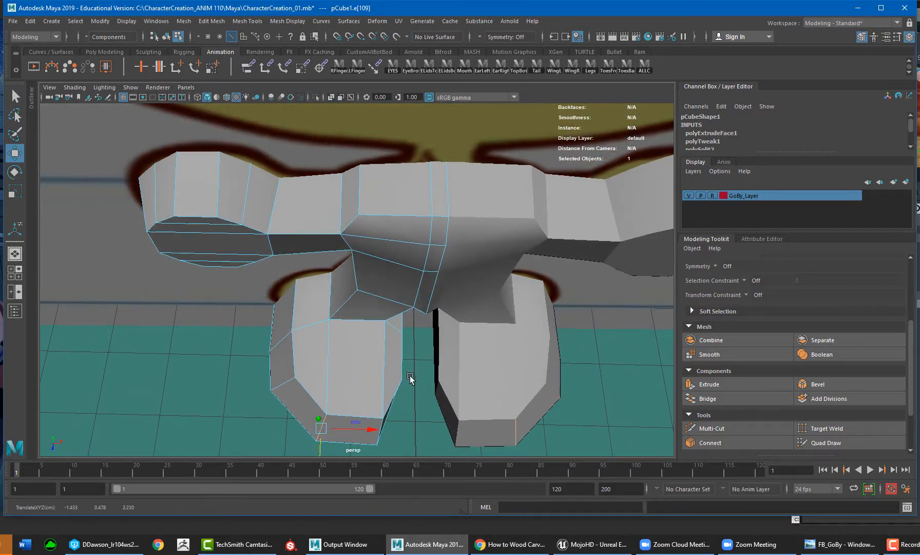
left_click_drag(410, 377, 380, 330, "alt")
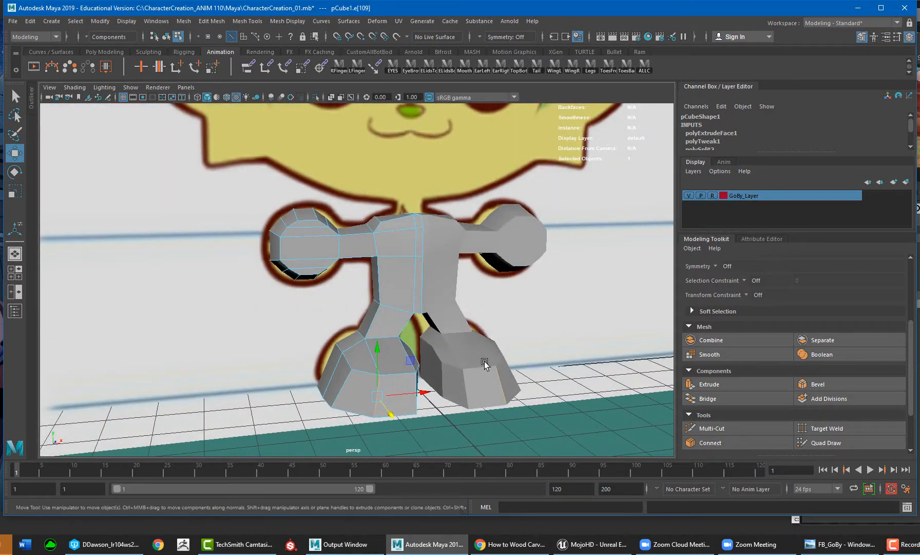
Try to connect the upper and lower outer vertices on the hand's front face with the Connect tool
scroll(376, 241, "up", 6)
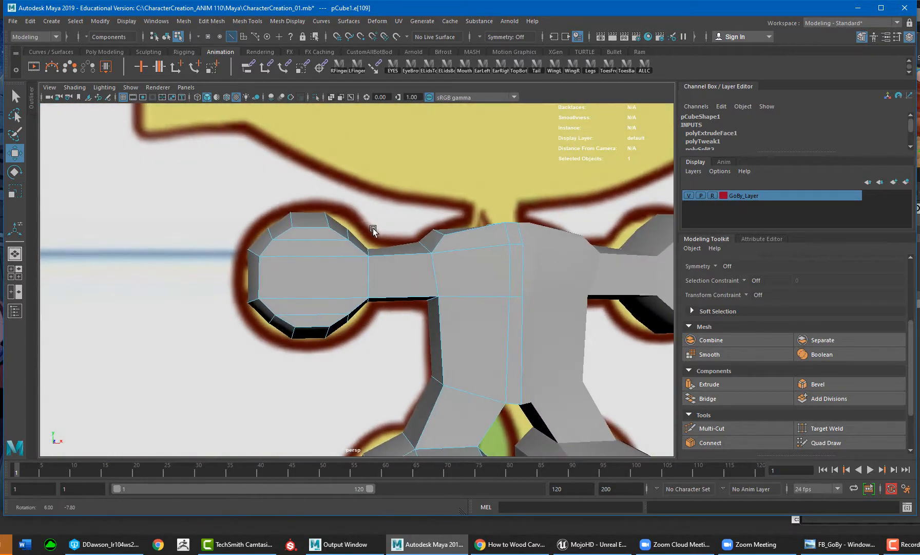
left_click(277, 241)
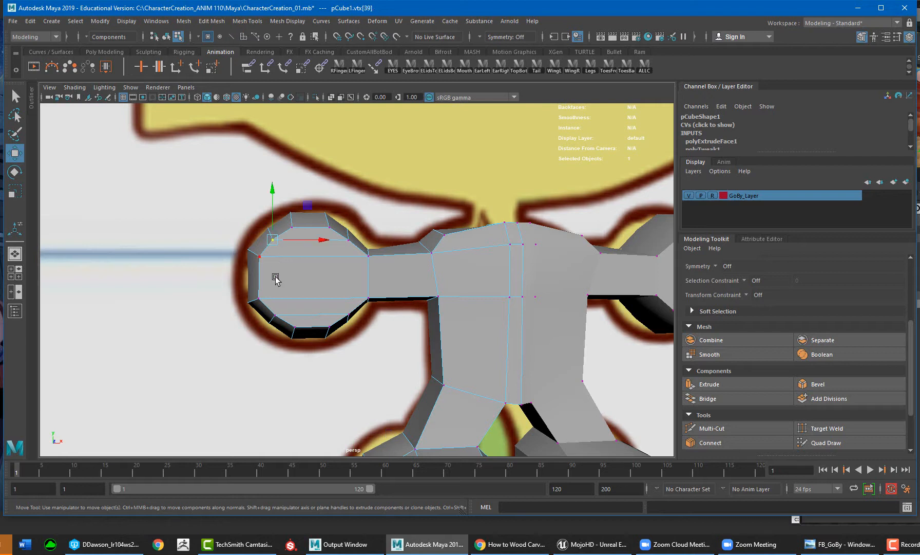
left_click(278, 310, "shift")
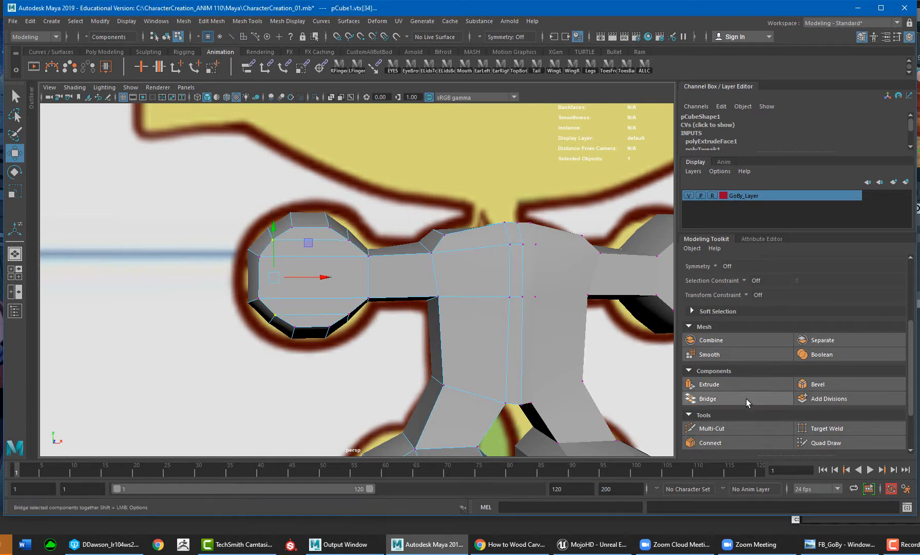
scroll(737, 394, "down", 2)
left_click(731, 378)
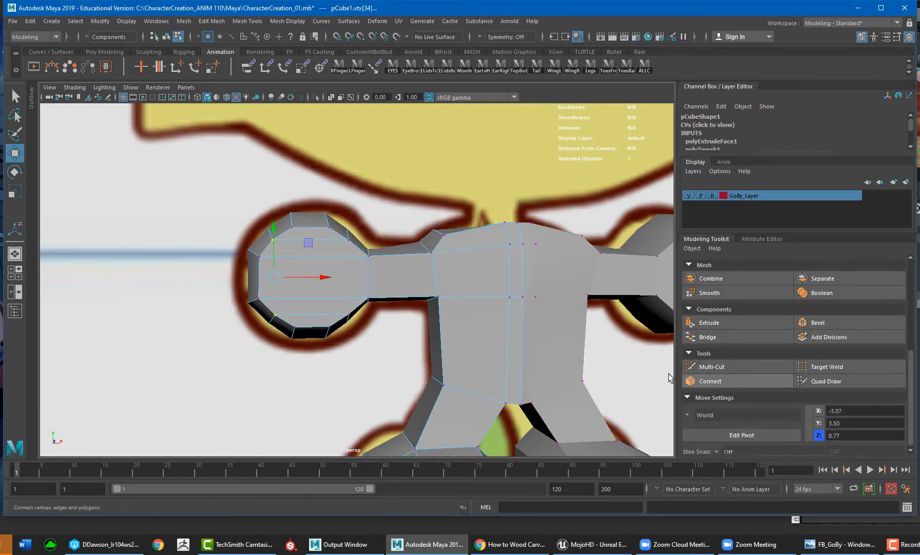
left_click_drag(340, 312, 308, 248, "alt")
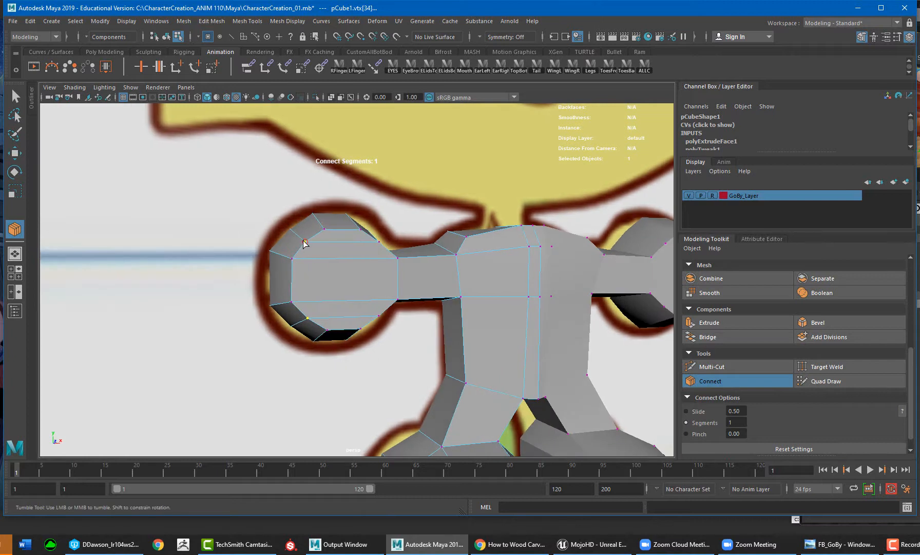
left_click_drag(347, 286, 348, 280, "alt")
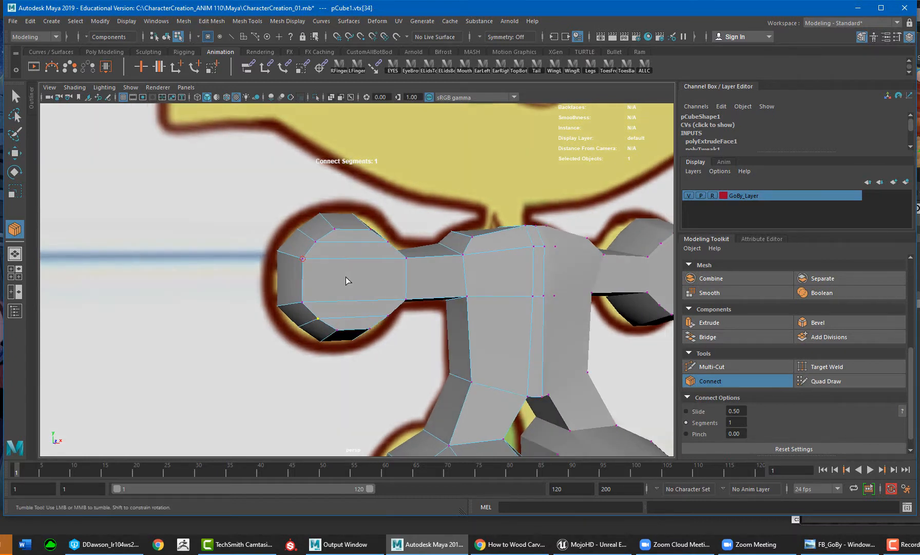
key("w")
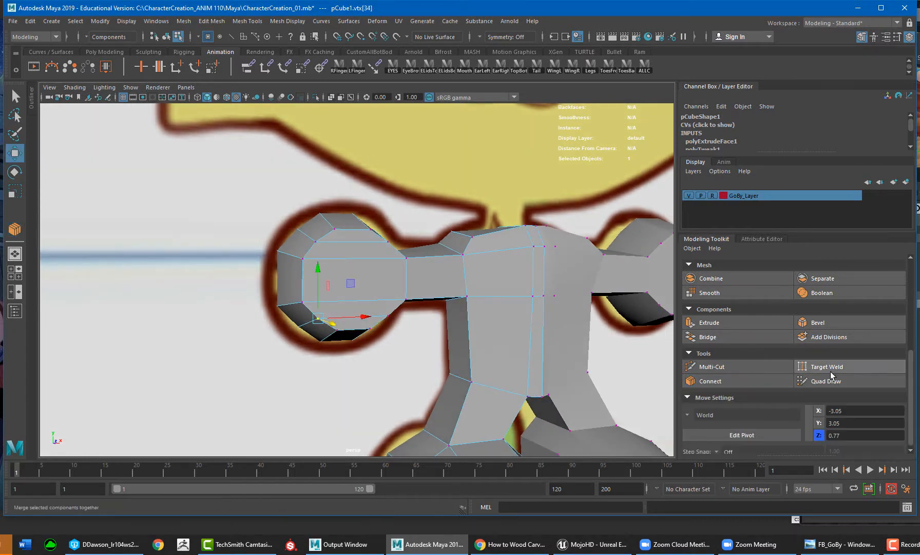
Cut vertical edges across the hand's front face between its upper and lower vertices with Multi-Cut
left_click(727, 368)
left_click(728, 368)
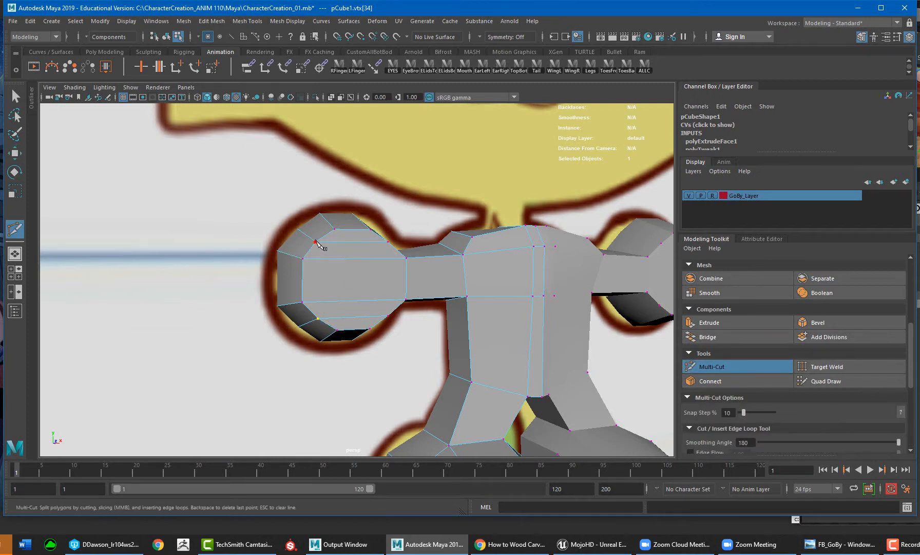
left_click(319, 319, "ctrl")
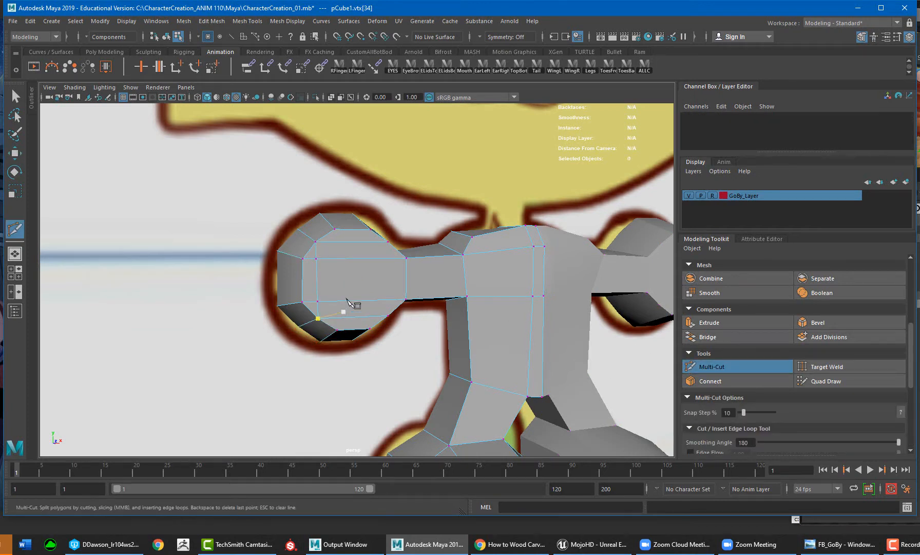
left_click(335, 326, "ctrl")
left_click(388, 242)
Cut vertical edges across the hand's back face between its upper and lower vertices with Multi-Cut
scroll(371, 265, "down", 5)
left_click_drag(371, 265, 499, 273, "alt")
scroll(499, 273, "up", 4)
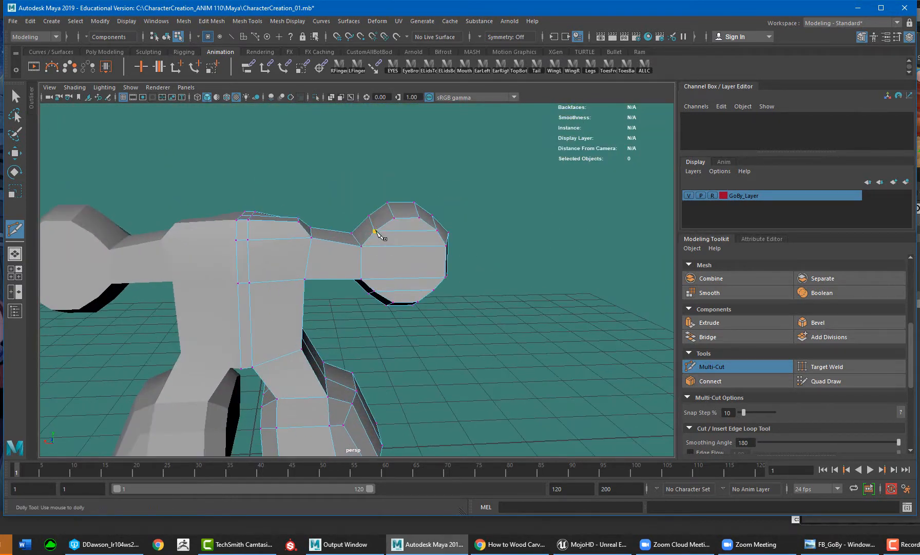
left_click(386, 297)
right_click(386, 297)
left_click(395, 218)
left_click(438, 231)
right_click_drag(462, 283, 539, 296, "alt")
left_click_drag(538, 295, 448, 290, "alt")
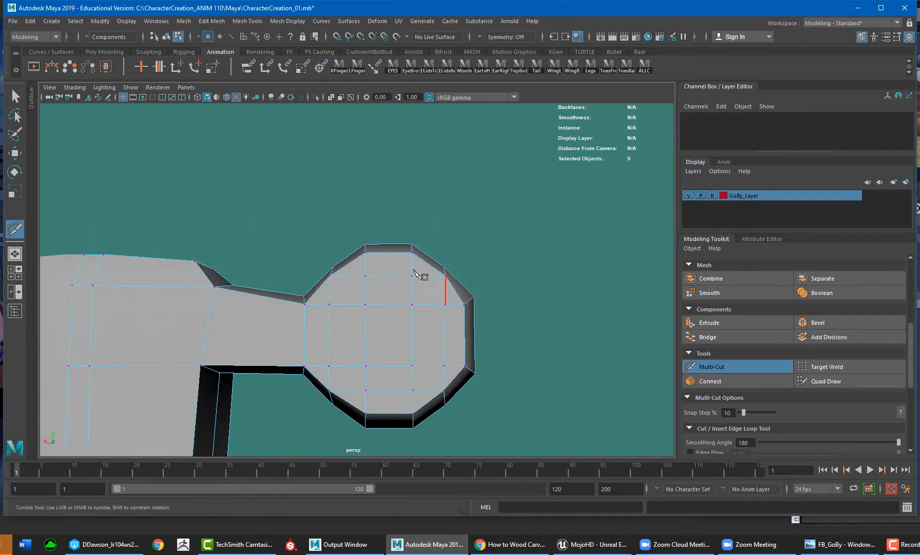
left_click(446, 303)
Insert a vertical edge loop with Multi-Cut through the outer half of the torso, continuing down the leg and foot
left_click_drag(473, 371, 308, 290, "alt")
right_click_drag(309, 289, 349, 284, "alt")
left_click_drag(349, 281, 468, 313, "alt")
middle_click_drag(469, 312, 425, 261, "alt")
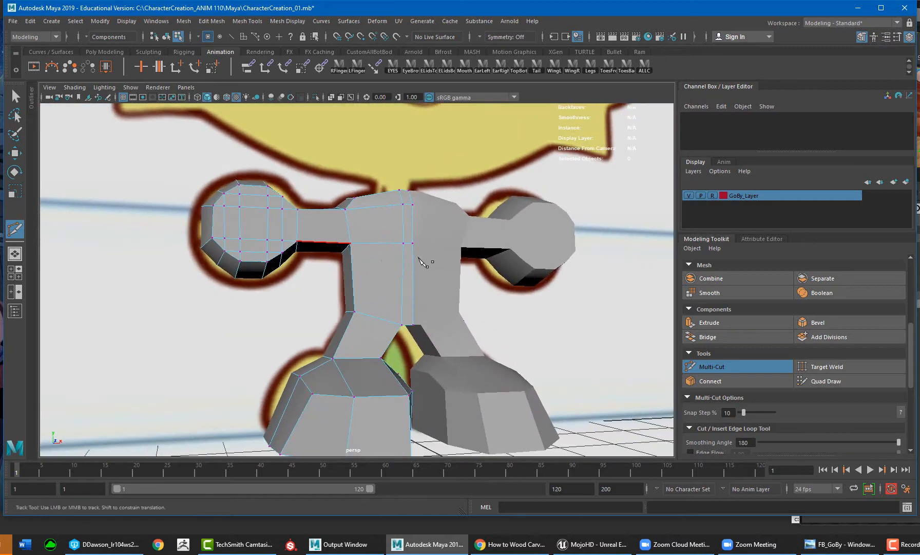
left_click_drag(425, 261, 384, 245, "alt")
middle_click_drag(384, 244, 379, 263, "alt")
left_click_drag(379, 263, 381, 263, "alt")
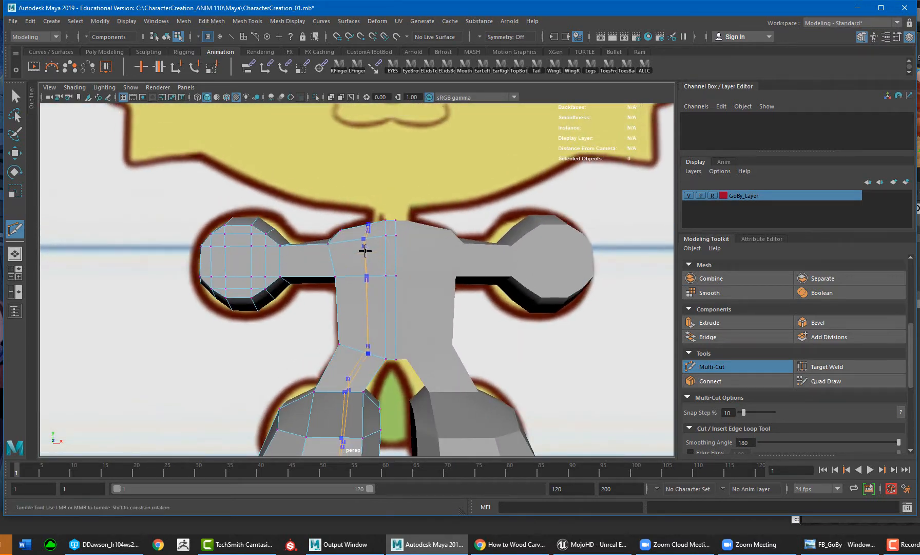
left_click(361, 247, "ctrl")
Insert horizontal edge loops around the torso and one lengthwise through the upper torso, arm and hand
middle_click_drag(385, 292, 388, 212, "alt")
right_click_drag(388, 212, 351, 225, "alt")
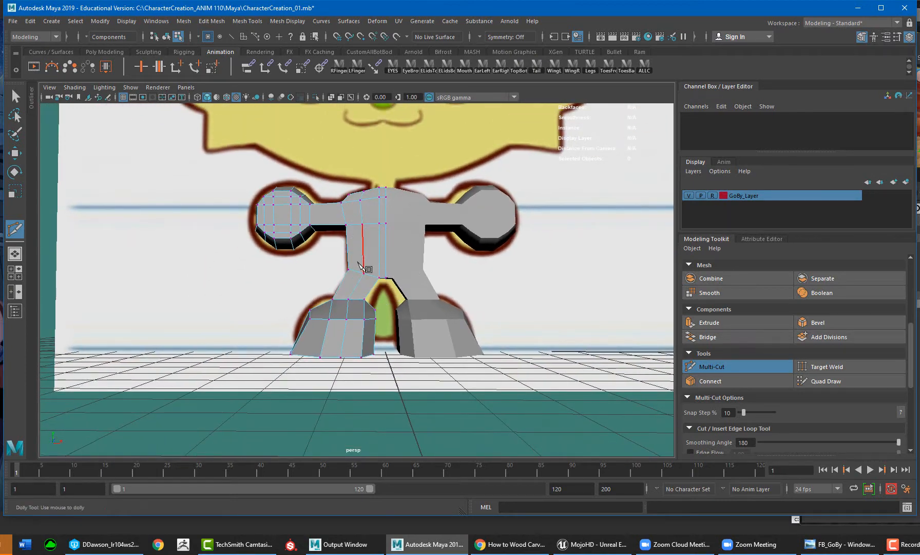
right_click_drag(377, 257, 407, 252, "alt")
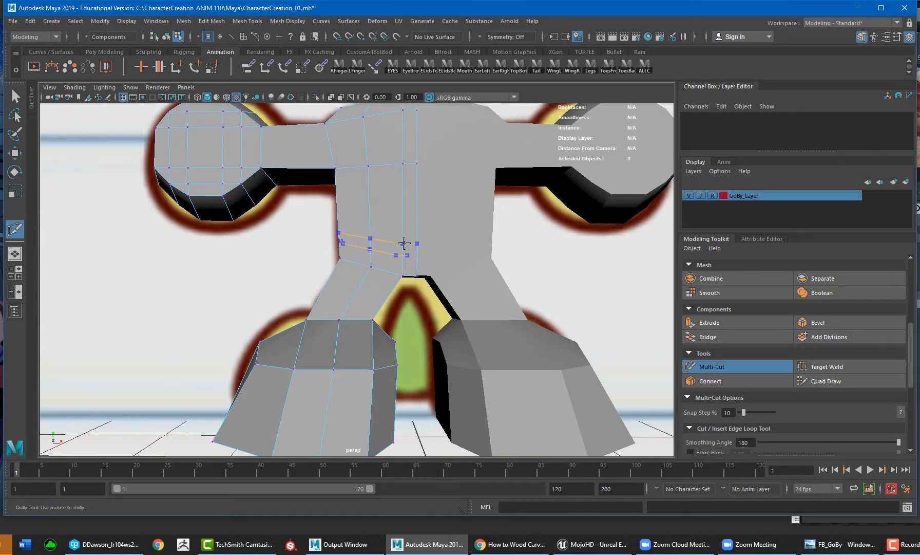
left_click(404, 243, "ctrl")
right_click_drag(420, 201, 365, 179, "alt")
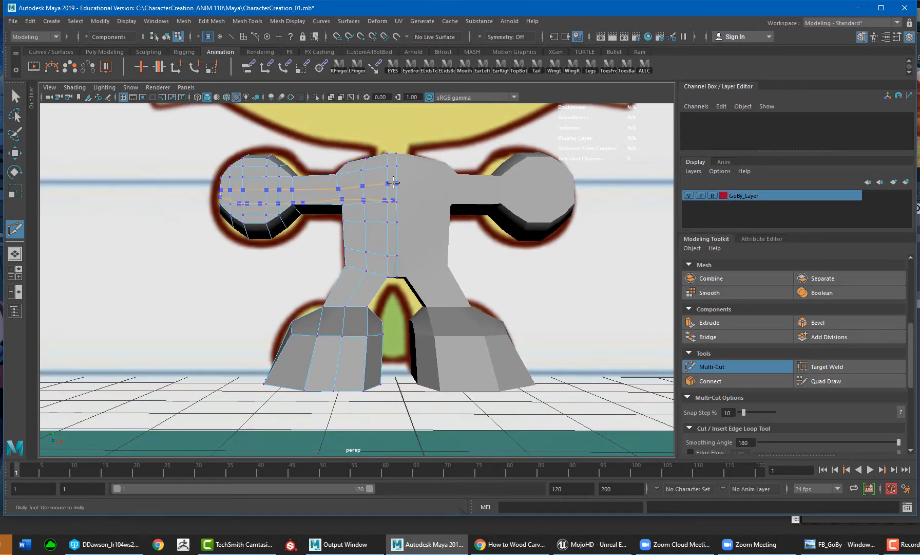
left_click_drag(420, 234, 375, 296, "alt")
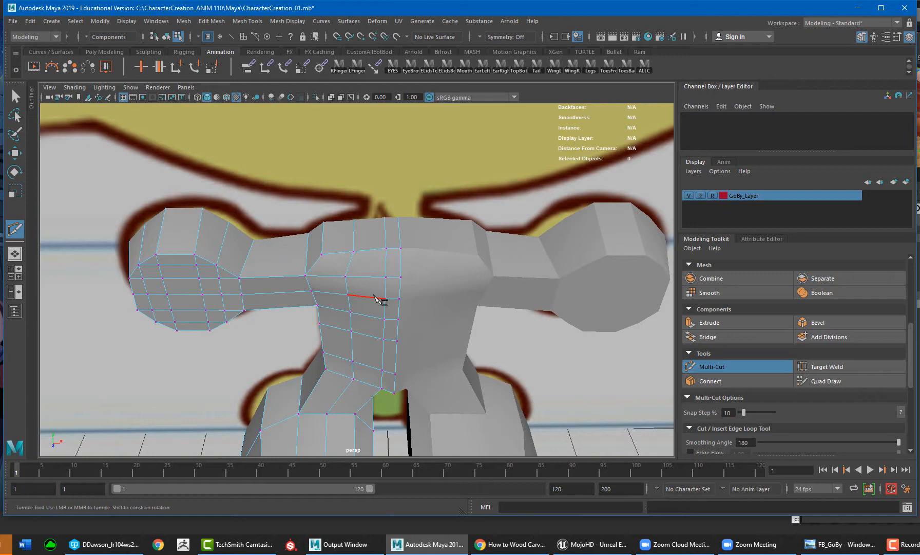
Select the vertical edge loop that runs through the side of the torso and into the leg
key("w")
left_click(350, 262)
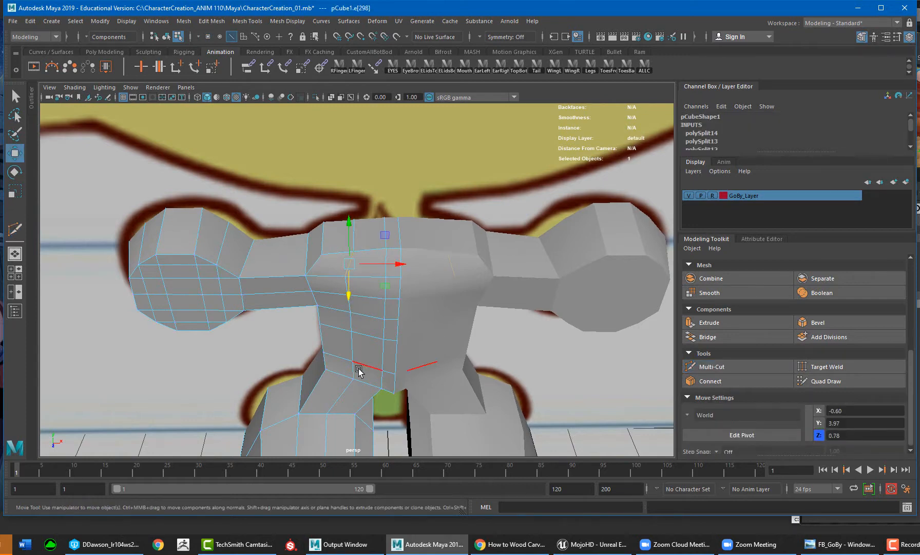
left_click(337, 402, "shift")
left_click_drag(301, 389, 524, 318, "alt")
left_click(359, 188, "shift")
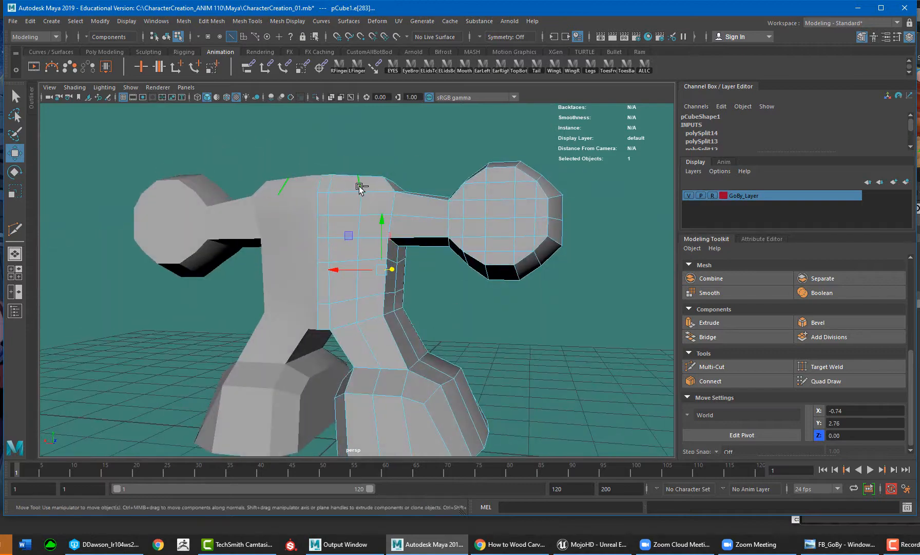
left_click_drag(384, 349, 294, 402, "alt")
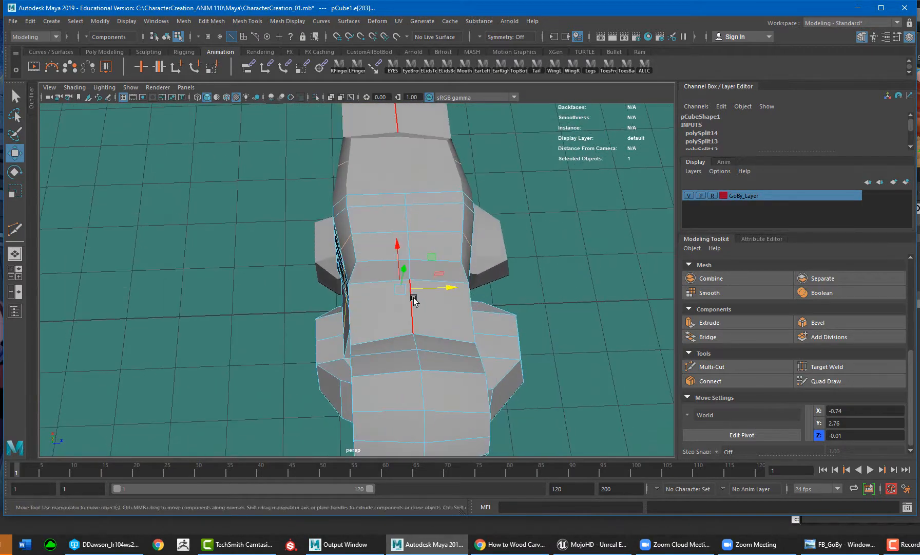
key("r")
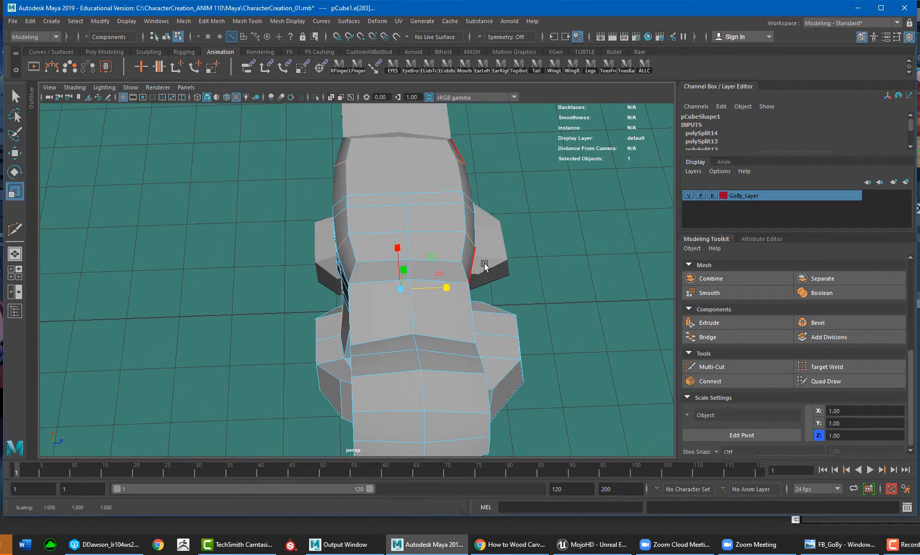
left_click_drag(485, 263, 380, 213, "alt")
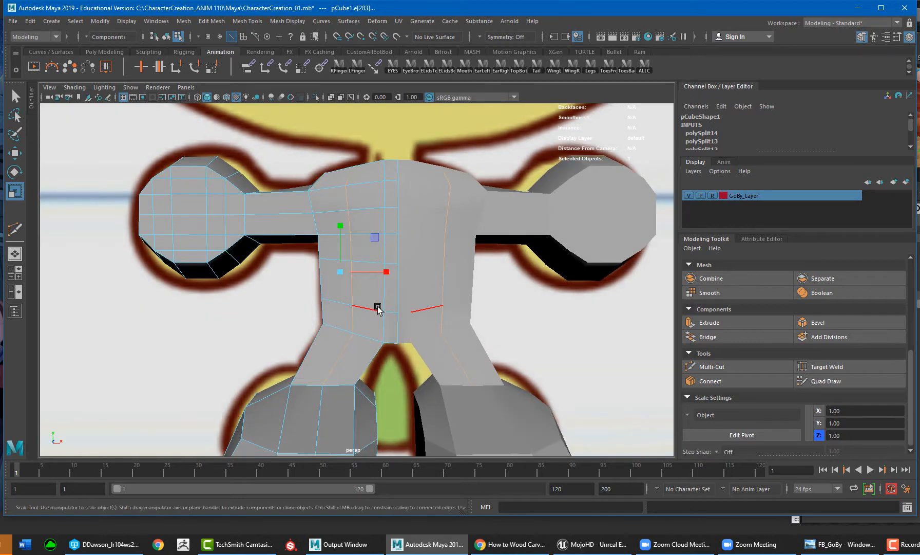
left_click_drag(386, 320, 413, 222, "alt")
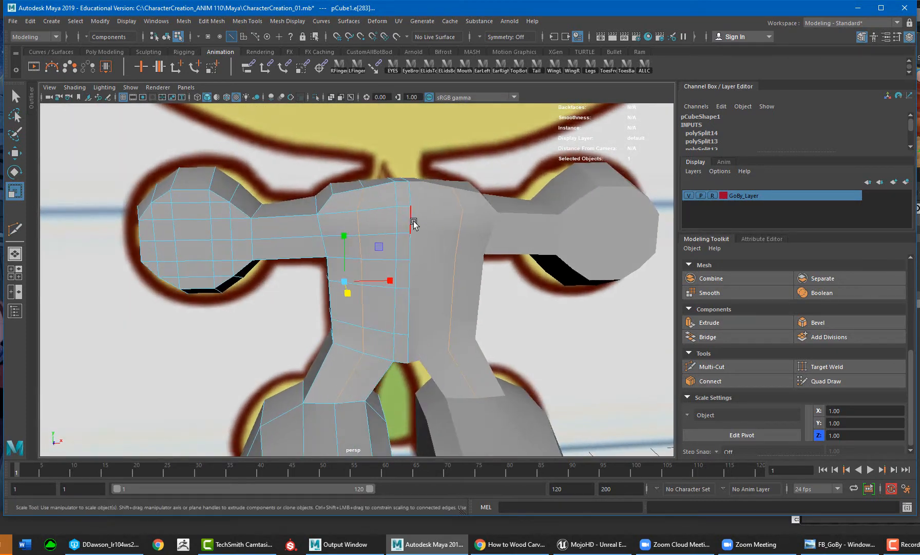
left_click_drag(372, 196, 367, 191, "alt")
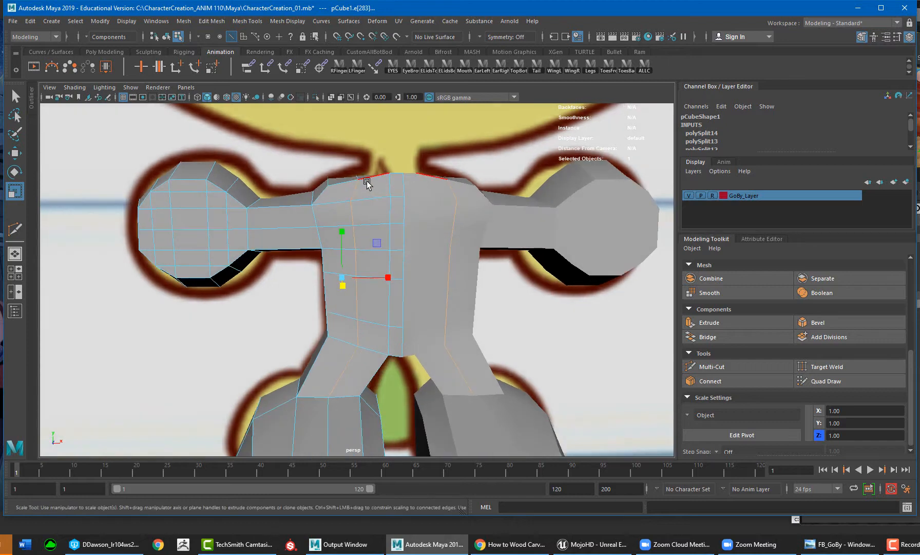
Exclude the leg edges from the selected loop and move the remaining torso edges along X to -0.51
left_click(347, 369, "ctrl")
left_click_drag(346, 370, 514, 353, "alt")
left_click(357, 345, "ctrl")
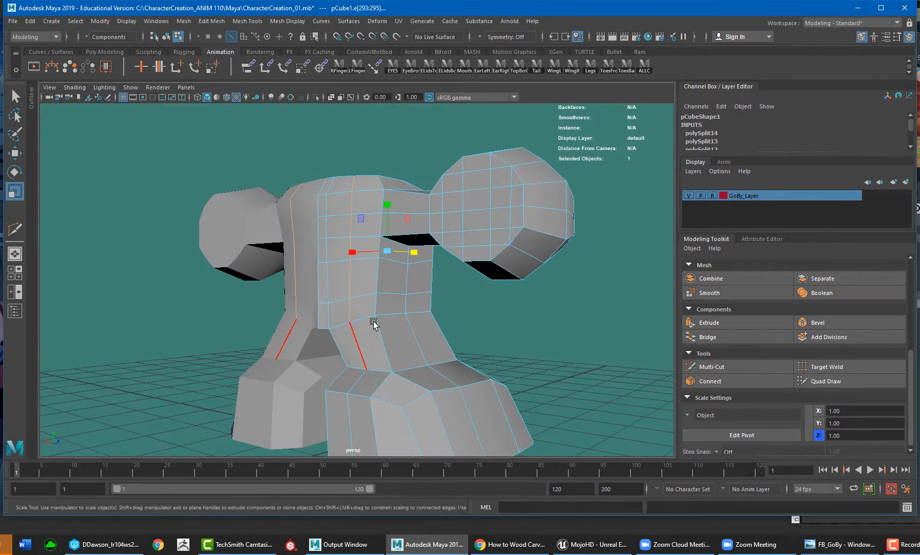
left_click_drag(373, 323, 343, 257, "alt")
key("w")
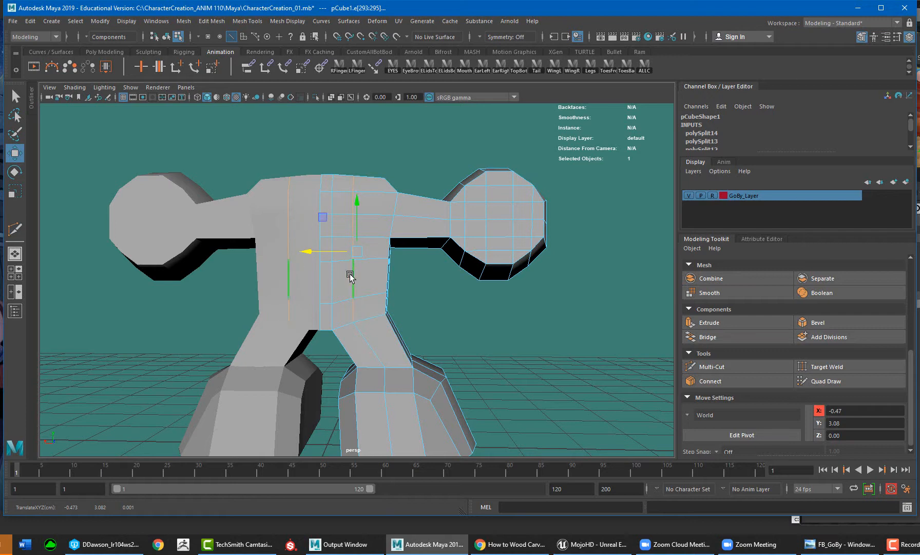
left_click_drag(349, 251, 349, 250)
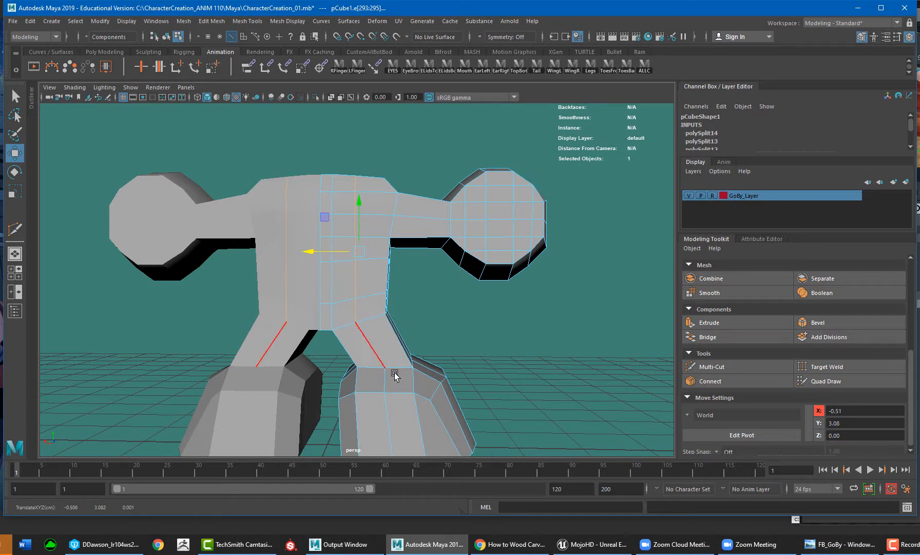
key("F9")
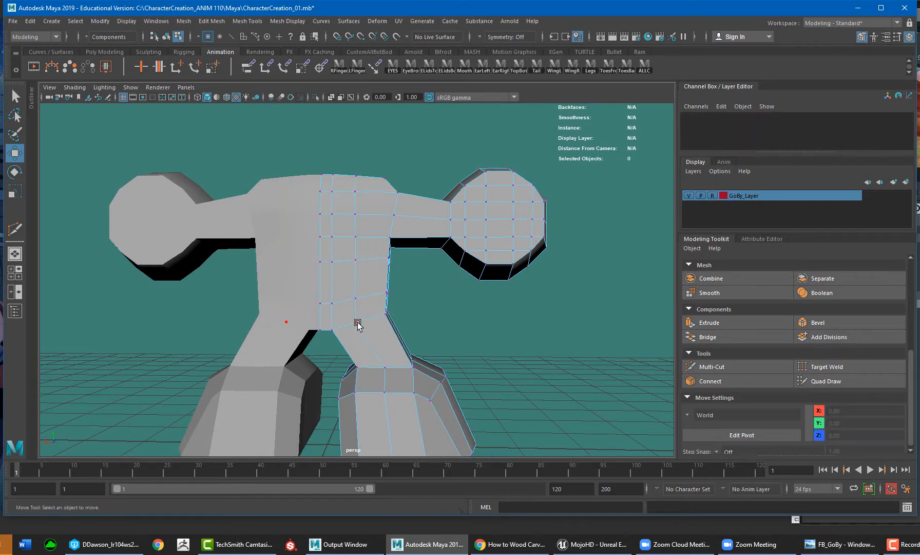
left_click(356, 322)
left_click_drag(434, 343, 347, 332, "alt")
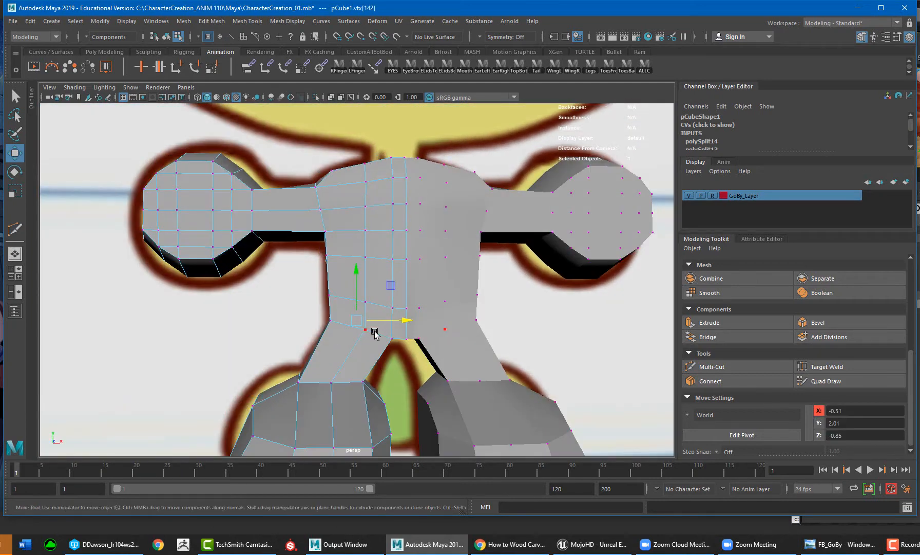
scroll(318, 349, "down", 5)
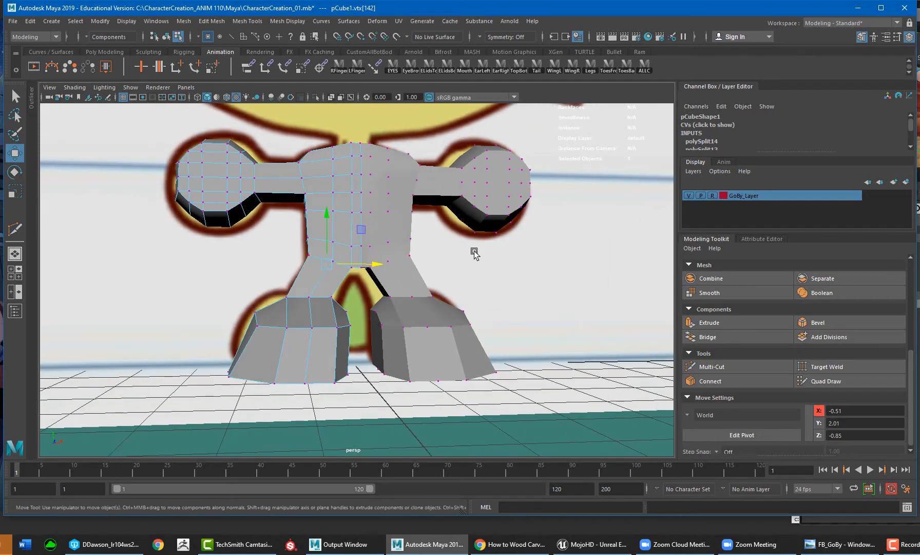
Cut an edge across the top of the foot from its inner side vertex to its outer side vertex with Multi-Cut
left_click(750, 364)
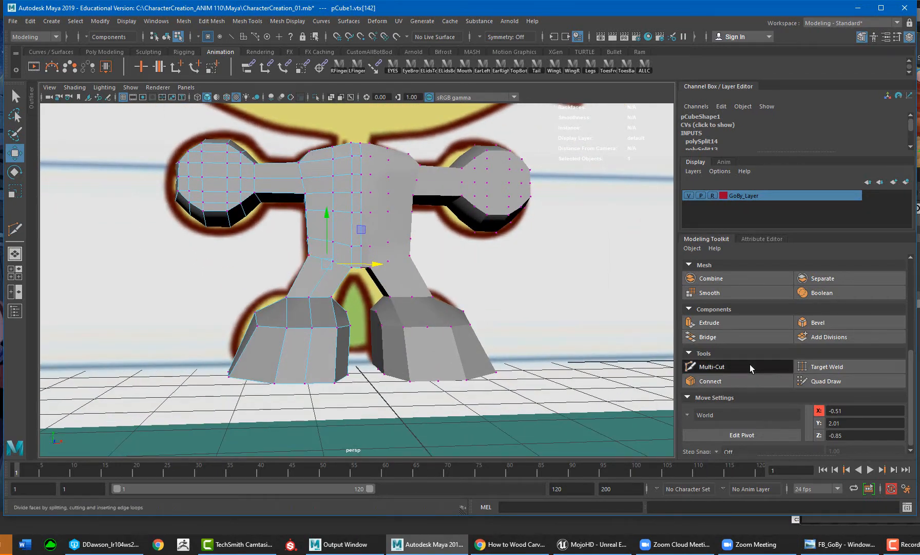
middle_click_drag(418, 227, 443, 251, "alt")
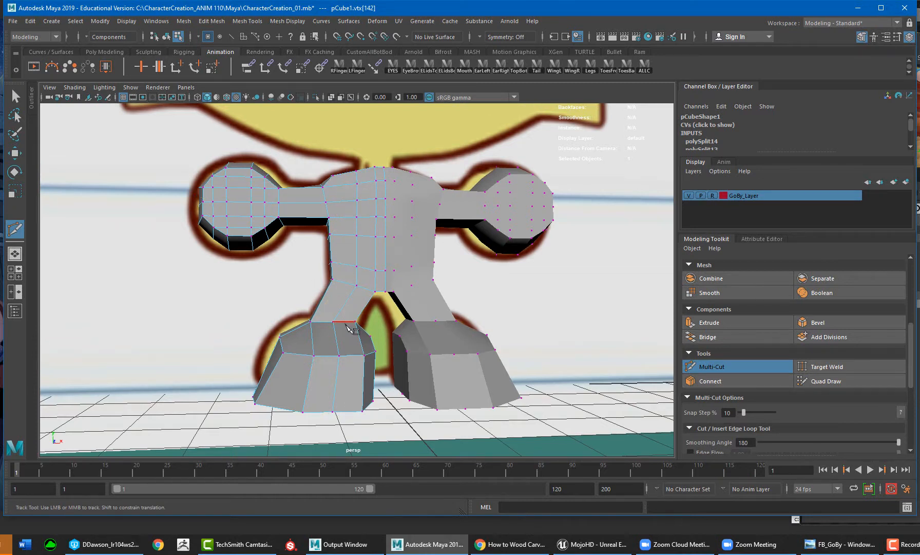
left_click_drag(323, 189, 332, 190, "alt")
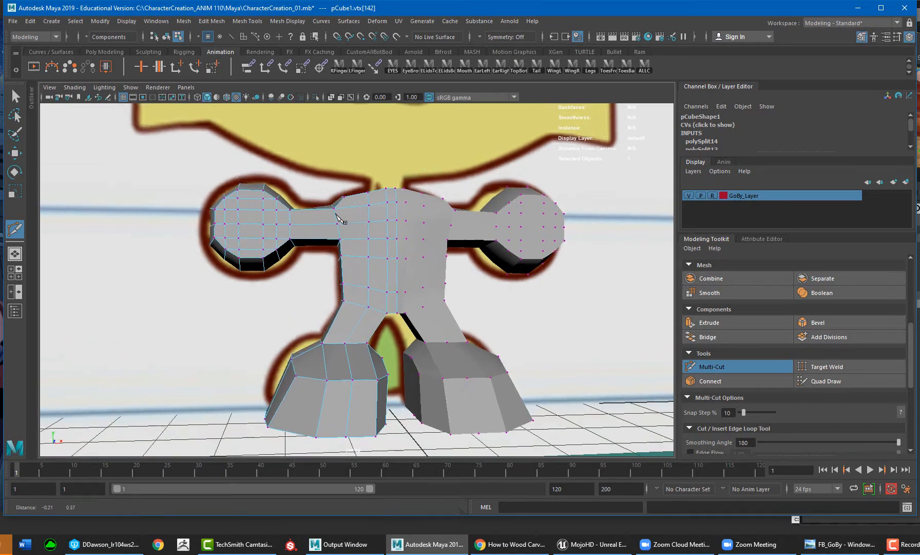
middle_click_drag(333, 190, 329, 229, "alt")
left_click_drag(330, 229, 324, 226, "alt")
left_click_drag(348, 289, 456, 371, "alt")
middle_click_drag(456, 372, 370, 245, "alt")
left_click_drag(370, 244, 285, 271, "alt")
right_click_drag(284, 270, 395, 283, "alt")
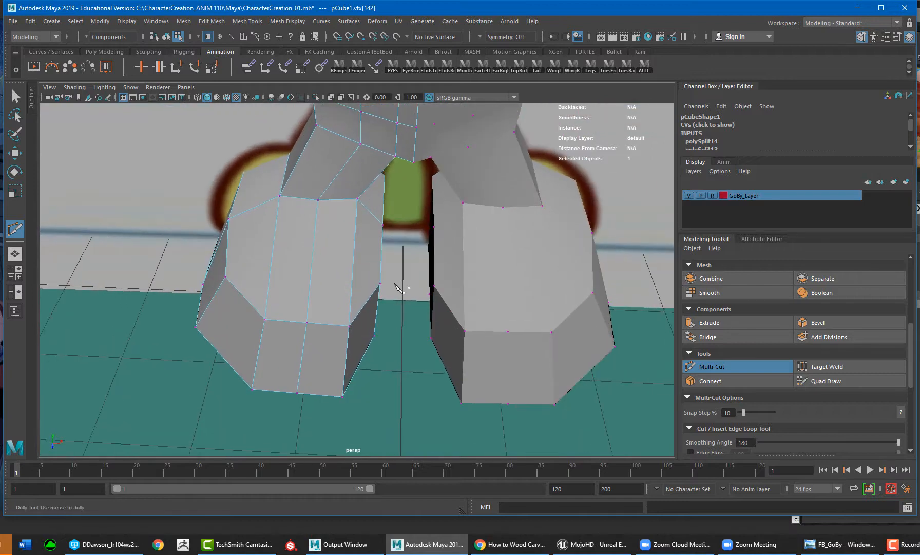
left_click(379, 283)
right_click(326, 308)
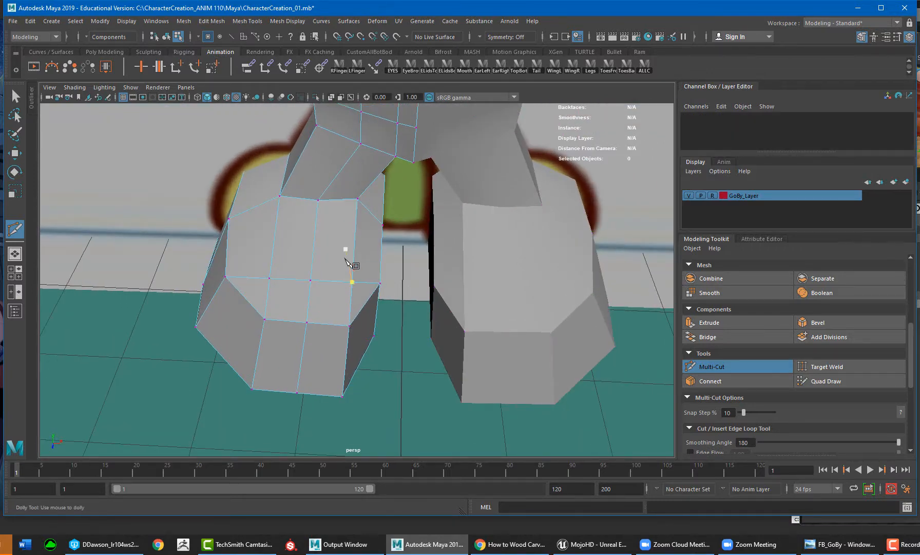
Insert an edge loop around the foot, crossing its top and sides between the ankle and the toe
left_click_drag(345, 260, 400, 270, "alt")
middle_click_drag(400, 271, 362, 233, "alt")
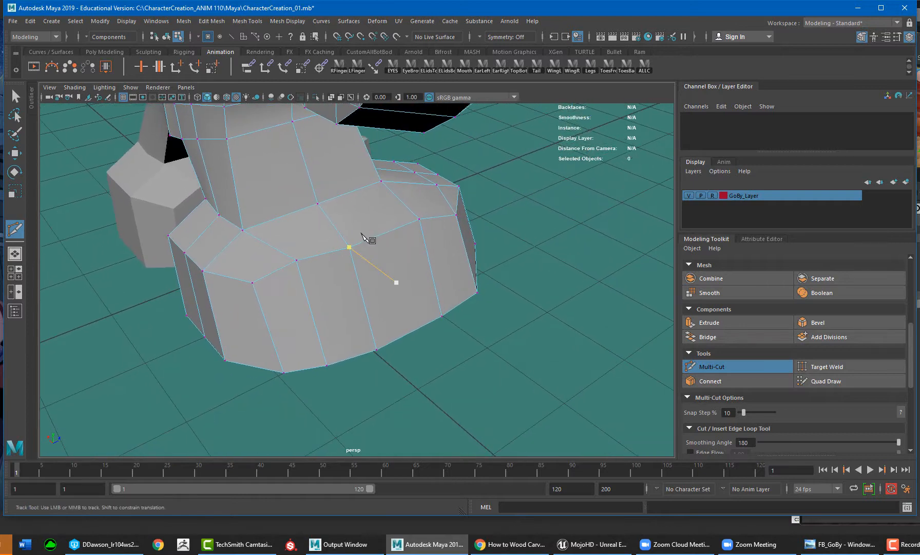
left_click_drag(362, 234, 278, 220, "alt")
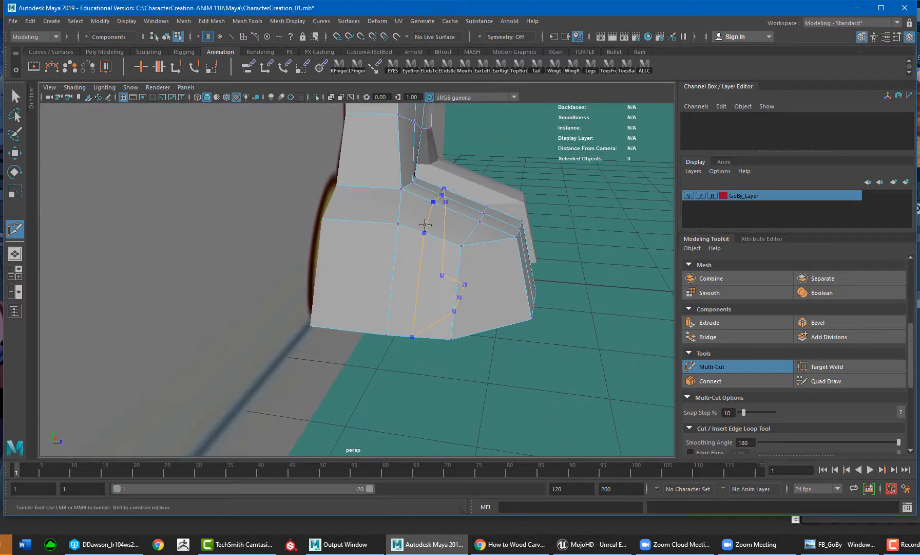
right_click_drag(460, 230, 288, 213, "alt")
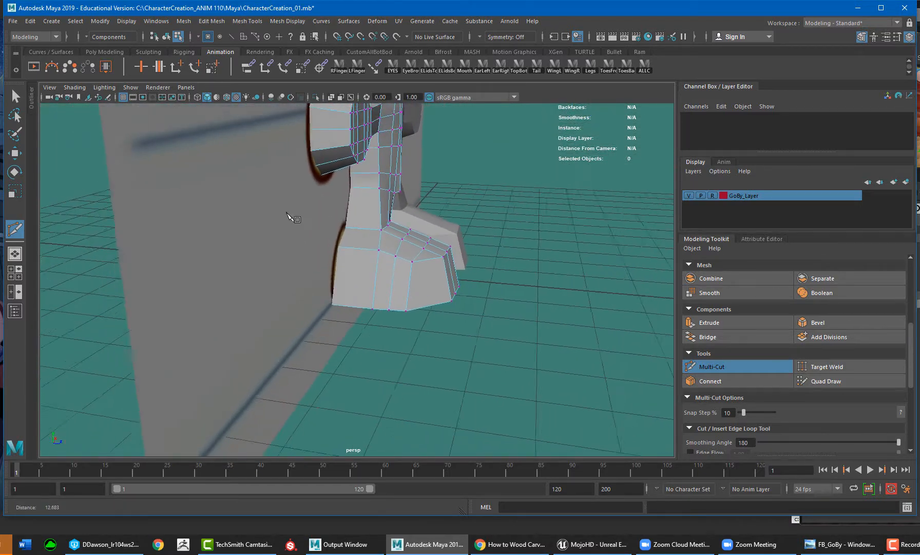
Insert an edge loop through the front half of the hand's outer side, running along the arm and body
left_click_drag(289, 213, 323, 202, "alt")
middle_click_drag(324, 201, 333, 229, "alt")
left_click_drag(335, 233, 331, 203, "alt")
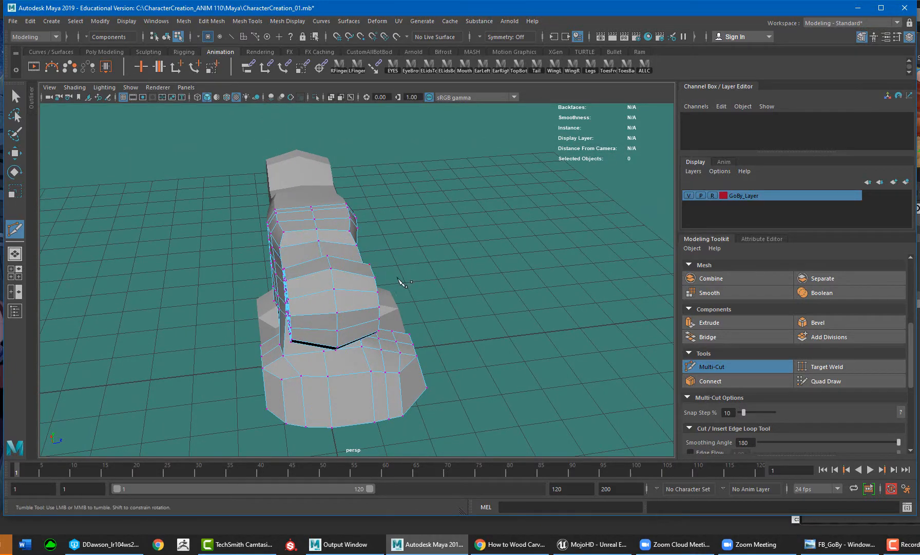
left_click_drag(398, 279, 260, 253, "alt")
left_click_drag(369, 232, 377, 257, "alt")
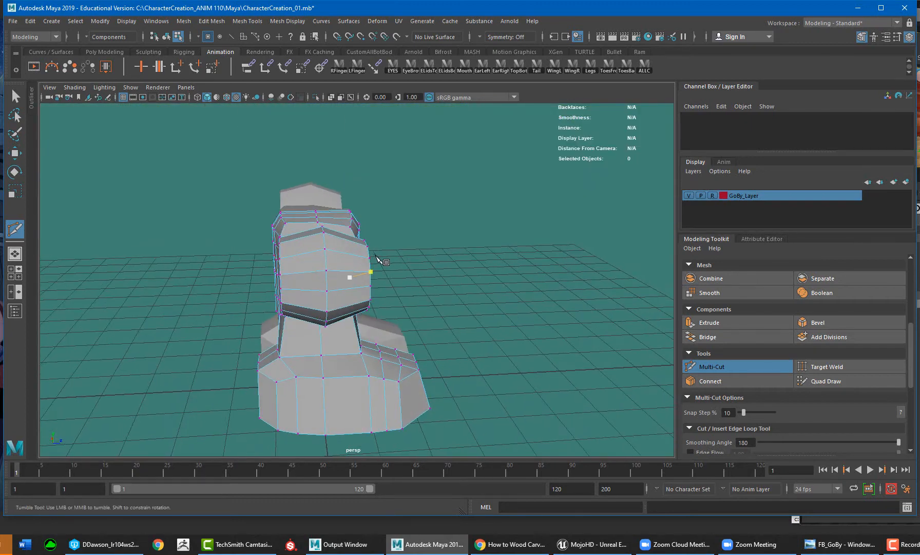
left_click(348, 269, "ctrl")
Insert a vertical edge loop through the torso between the armpit and the neighbouring vertical loop
left_click_drag(395, 277, 308, 262, "alt")
right_click_drag(345, 253, 380, 208, "alt")
left_click(376, 191, "ctrl")
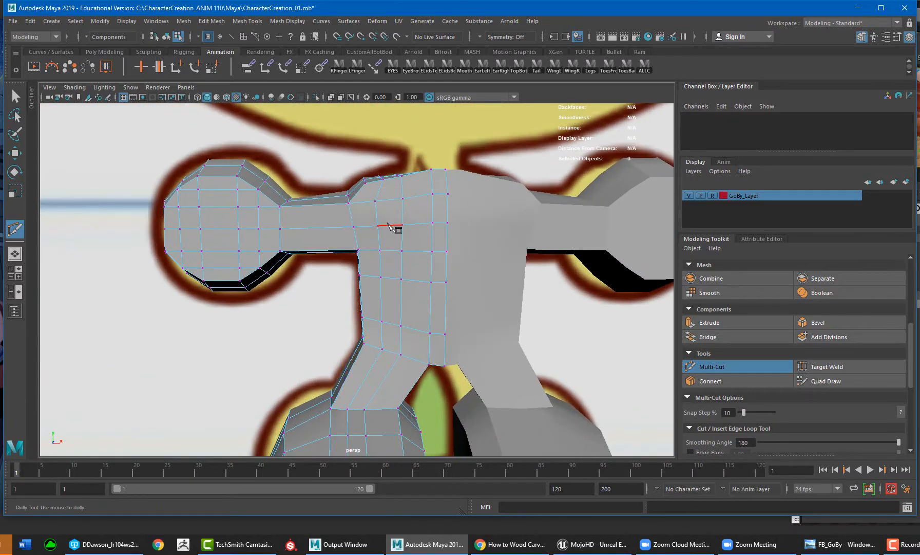
Insert edge loops around the arm, one near its middle and one close to the hand
middle_click_drag(390, 224, 362, 179, "alt")
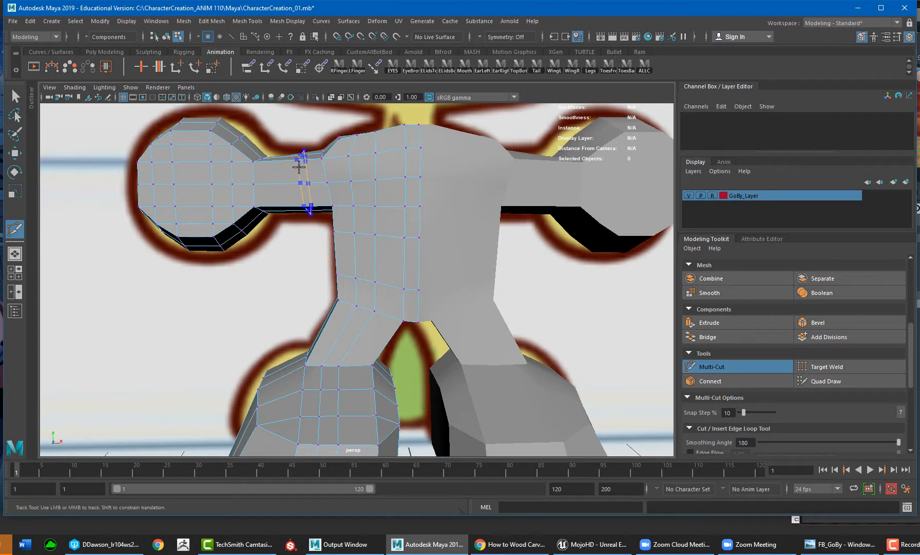
left_click_drag(287, 165, 311, 168, "alt")
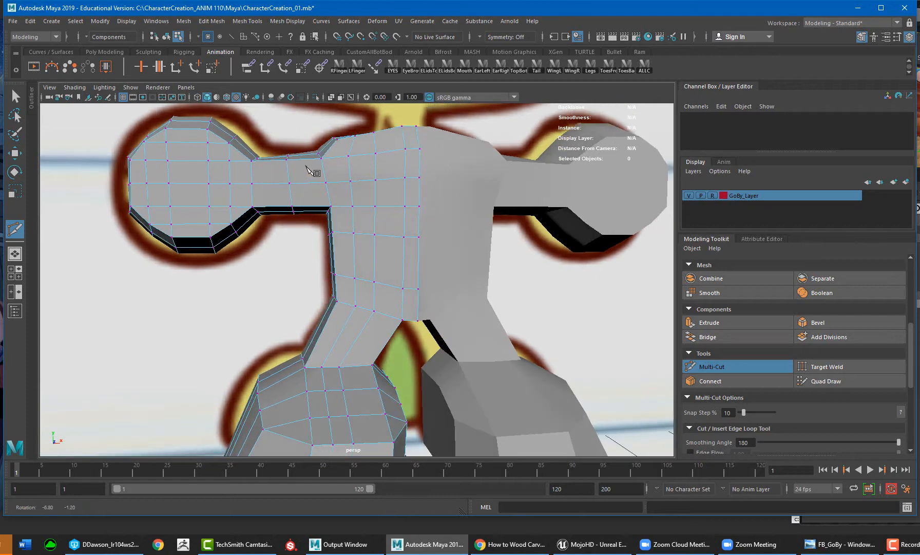
left_click(270, 162, "ctrl")
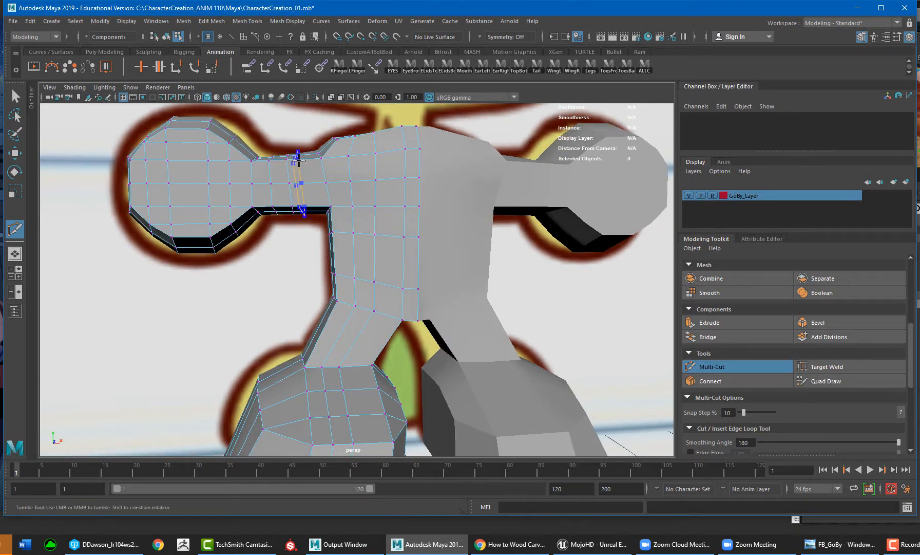
Select all body vertices above the soles of the feet and apply Average Vertices to them
scroll(307, 159, "down", 8)
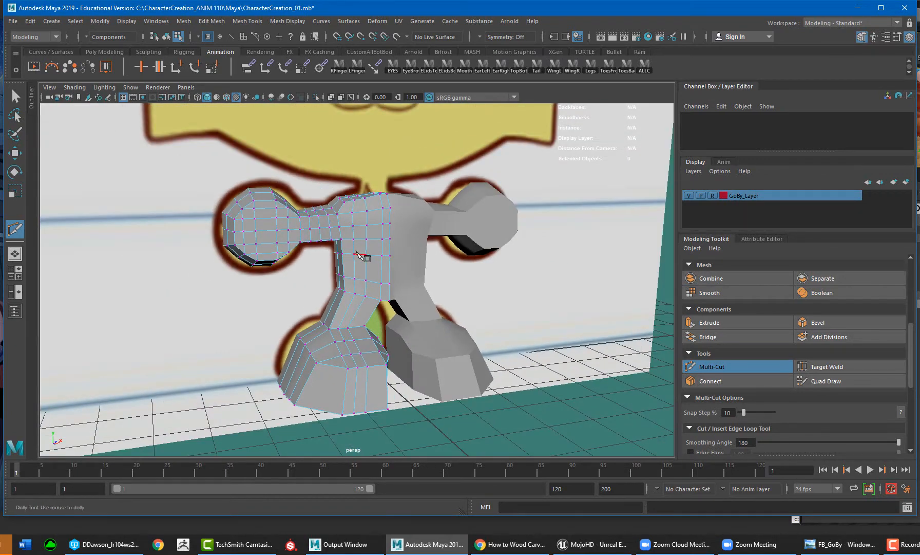
key("w")
left_click_drag(372, 261, 357, 242, "alt")
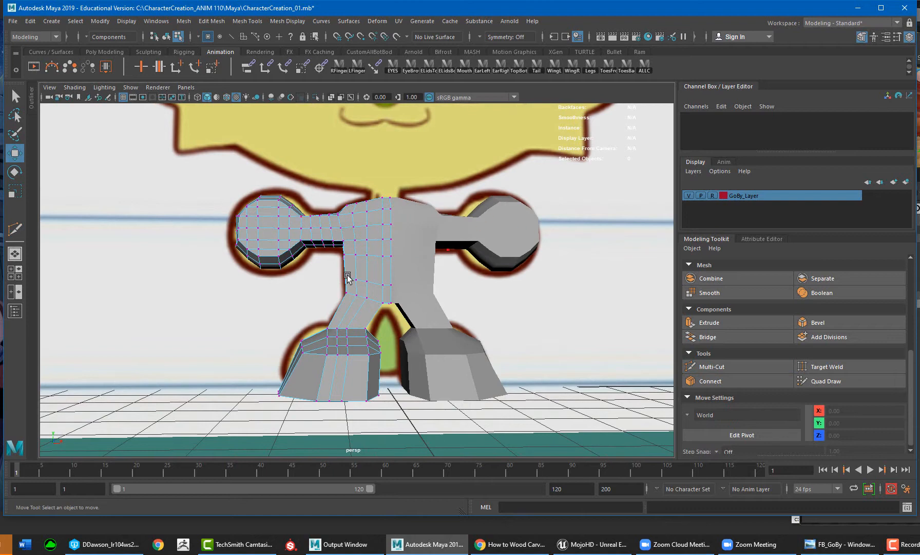
left_click_drag(367, 373, 387, 371)
left_click_drag(386, 201, 537, 325, "alt")
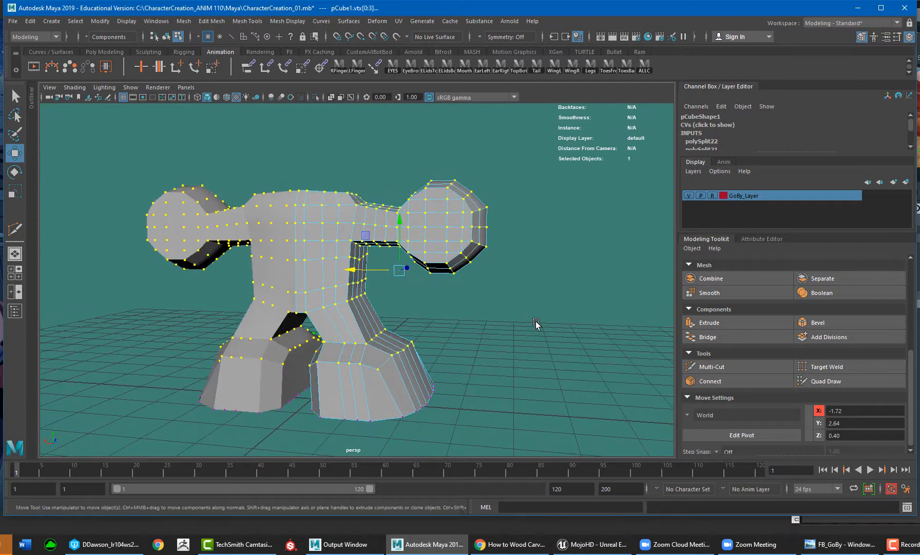
left_click(214, 21)
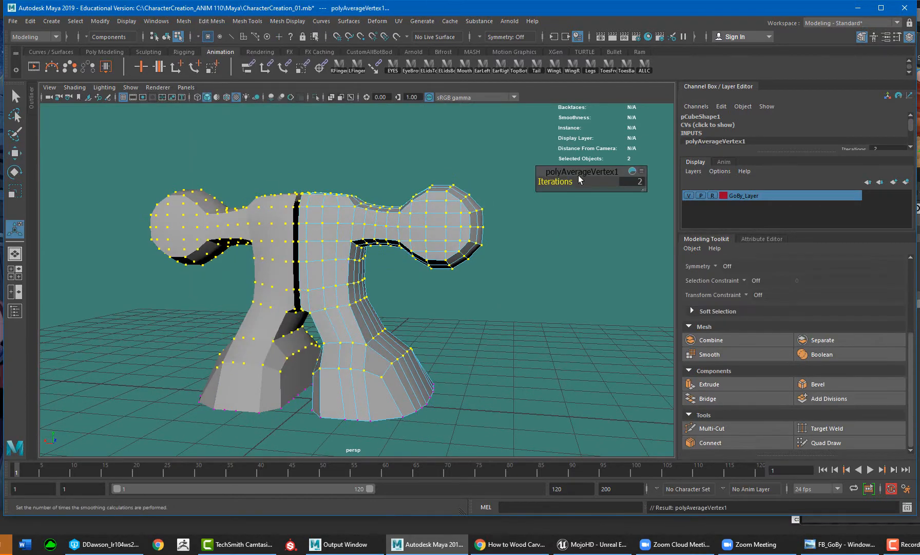
Try 5 and 8 averaging iterations, settle on 10, and deselect the vertices
left_click(634, 183)
type("5")
key("Return")
left_click_drag(436, 224, 234, 226, "alt")
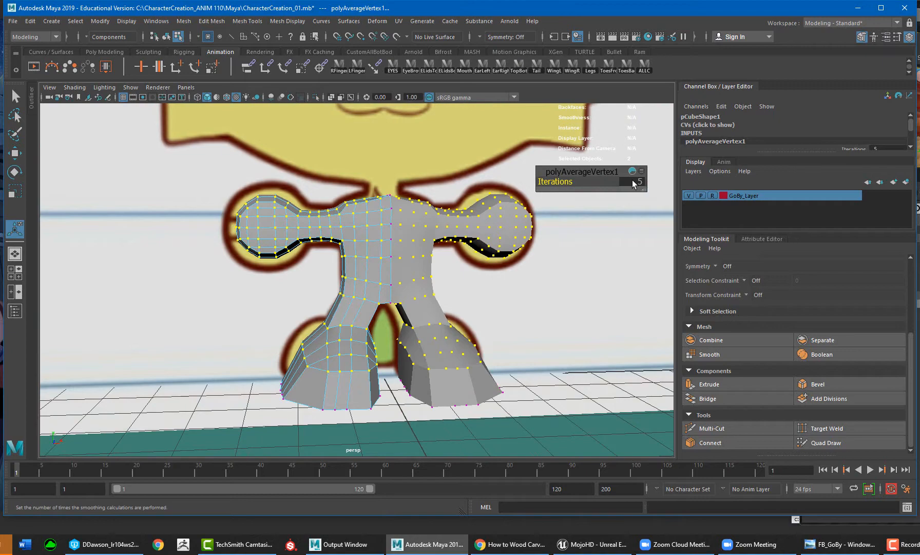
left_click(636, 183)
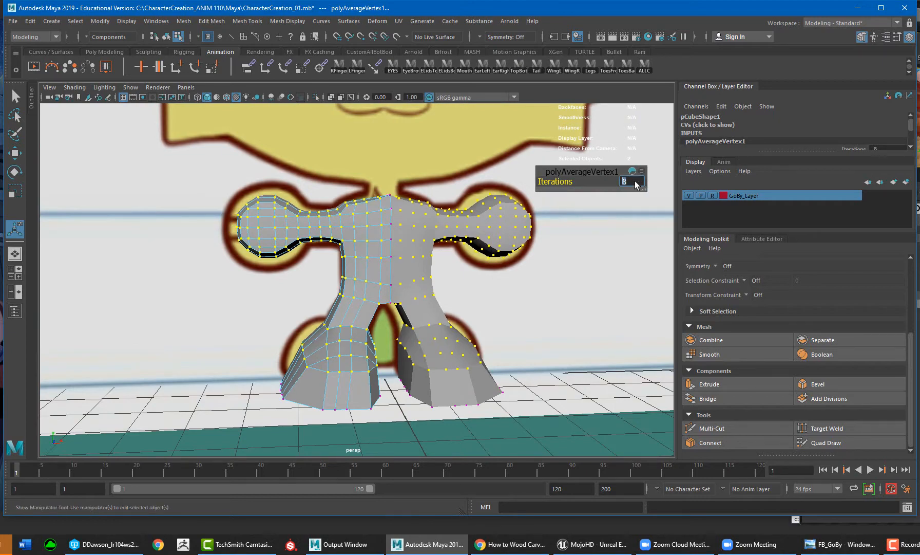
type("8")
key("Return")
left_click_drag(419, 347, 458, 225, "alt")
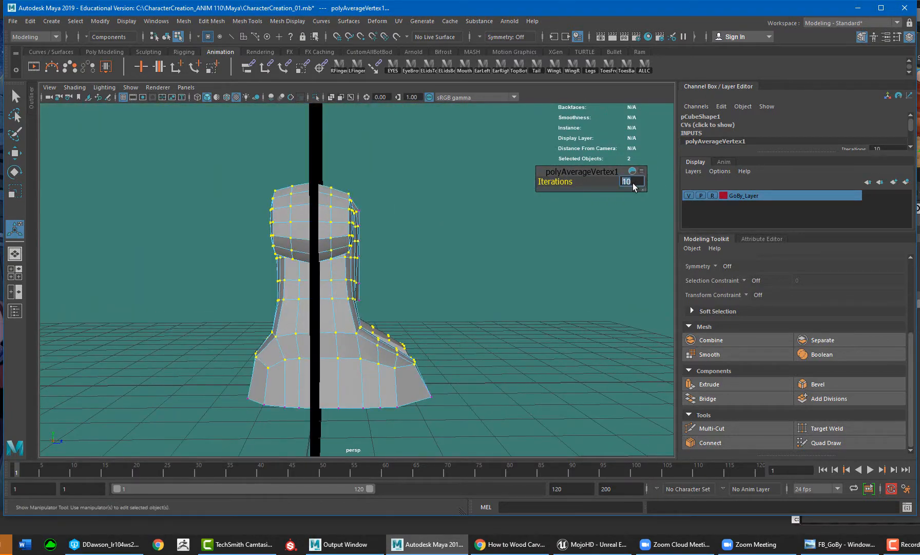
left_click_drag(215, 331, 235, 282, "alt")
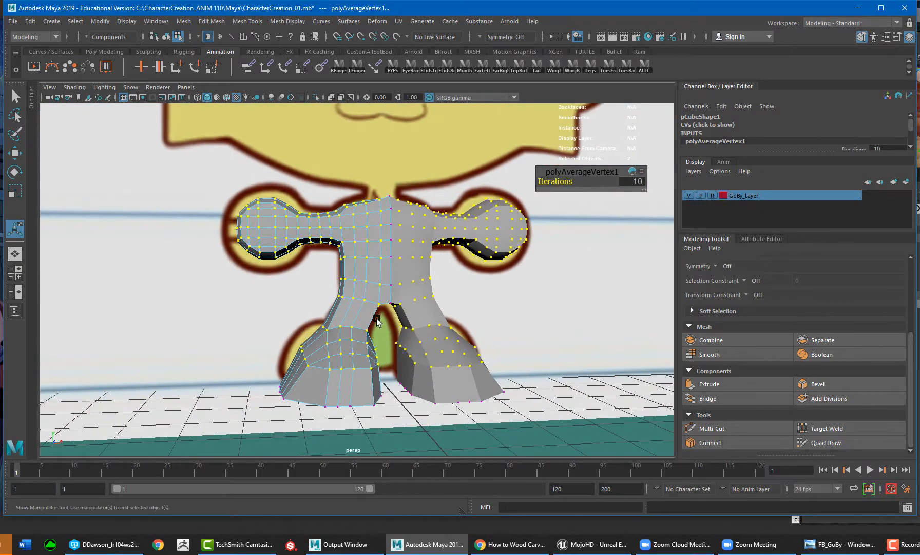
left_click_drag(377, 321, 327, 272, "alt")
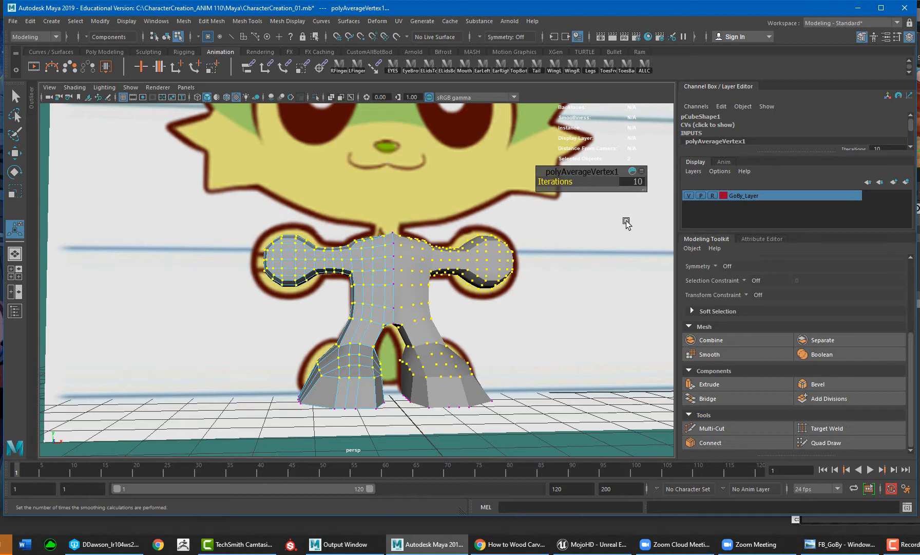
left_click(496, 307)
Select the upper vertices of the hands, arms and shoulders and raise them slightly toward the reference outline
left_click_drag(413, 301, 378, 238, "alt")
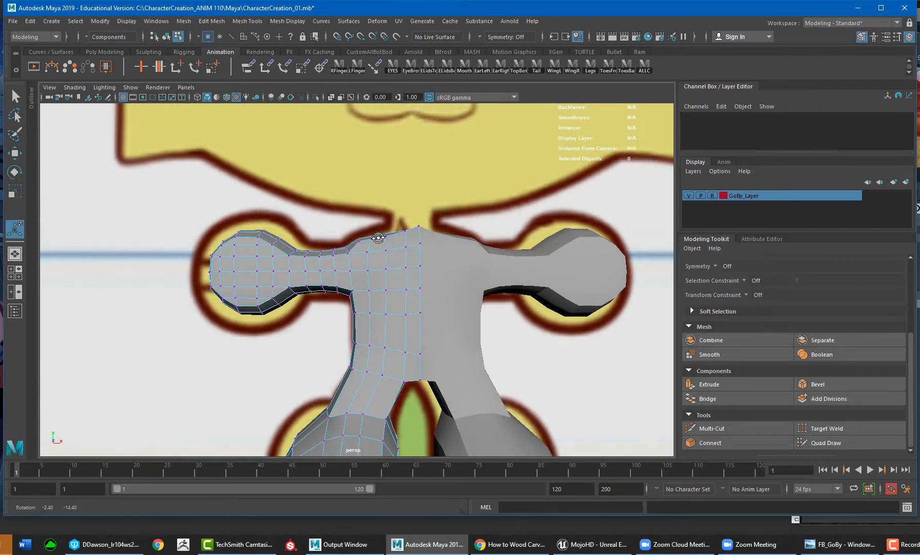
right_click_drag(377, 244, 328, 243)
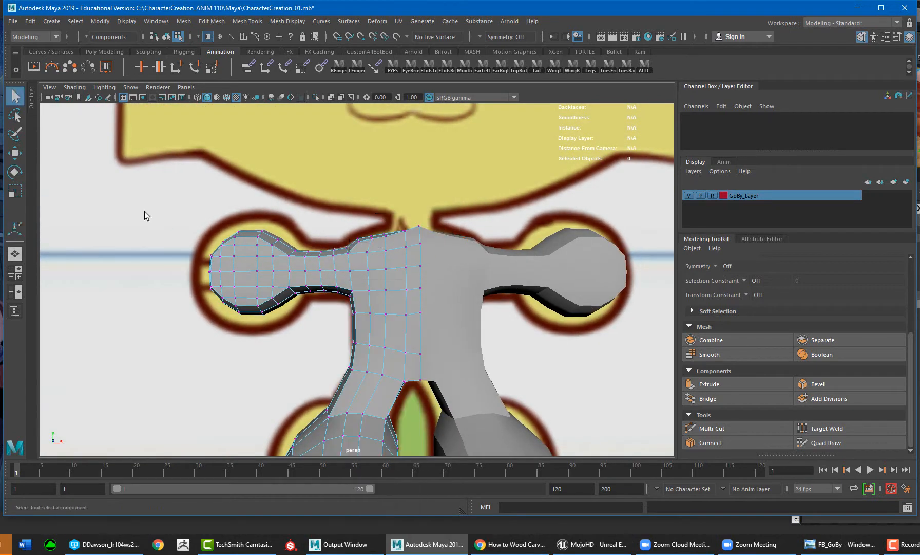
left_click_drag(363, 265, 287, 257)
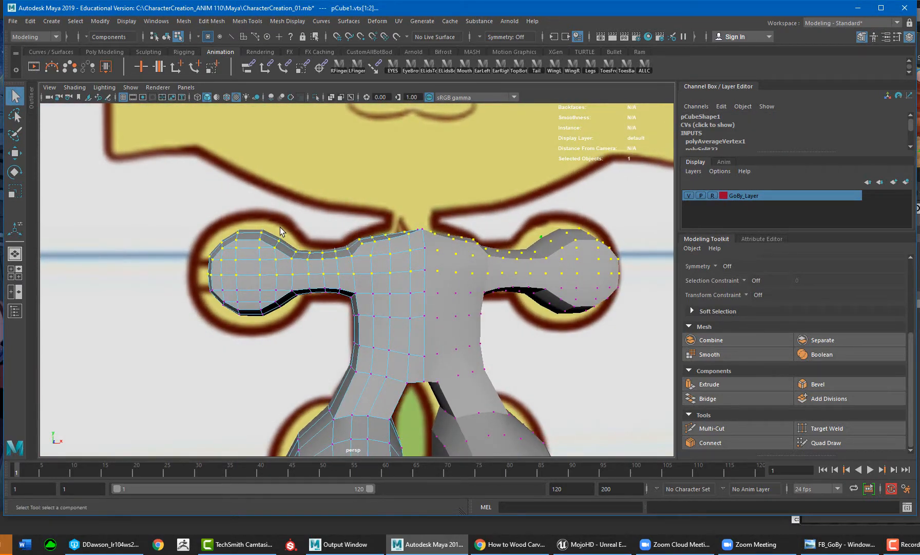
key("w")
left_click(314, 204)
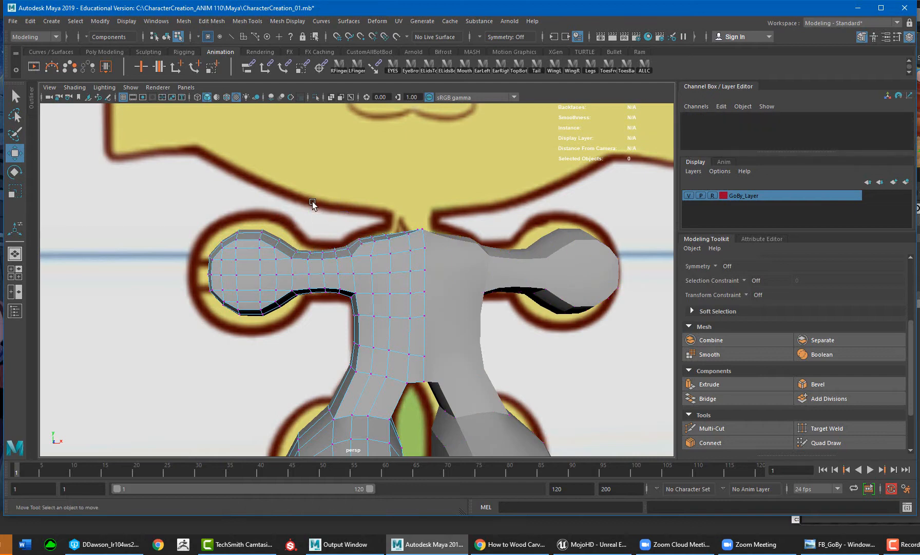
key("ctrl+z")
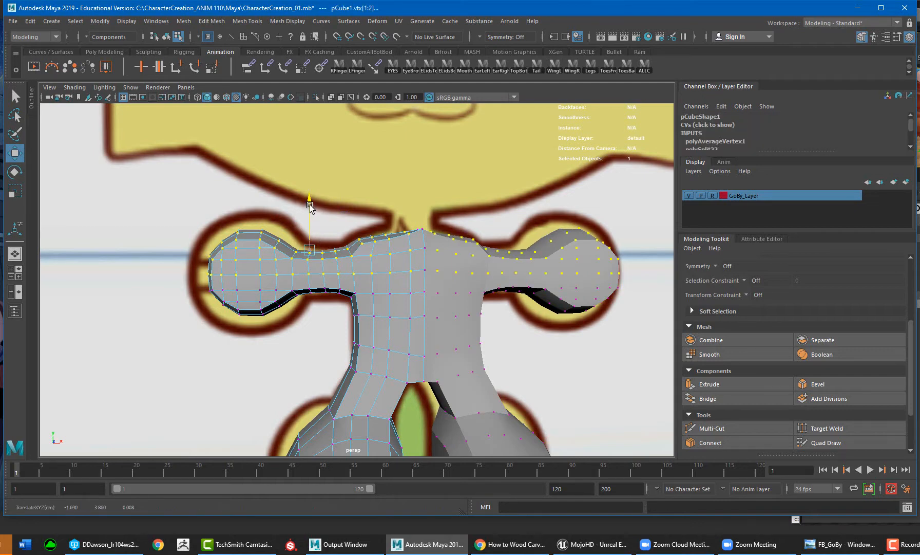
left_click_drag(308, 206, 312, 205)
left_click_drag(410, 229, 154, 205, "alt")
left_click_drag(312, 199, 312, 194)
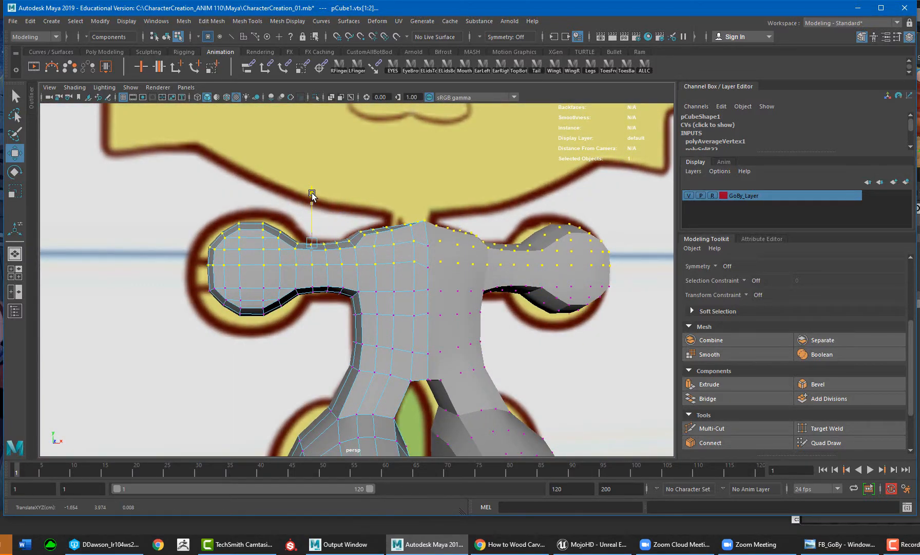
Select the vertex rows along the undersides of the hands and arms and across the torso, and lower them slightly
left_click_drag(343, 264, 333, 261, "alt")
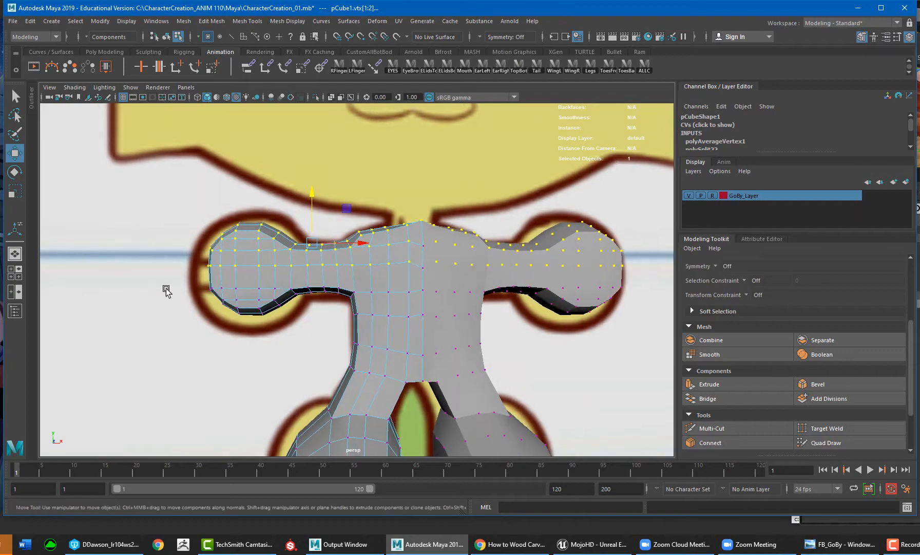
left_click_drag(277, 303, 434, 309)
left_click_drag(314, 251, 314, 257)
Select the vertices on the upper part of the foot and flatten them slightly with a vertical scale
middle_click_drag(381, 359, 314, 246, "alt")
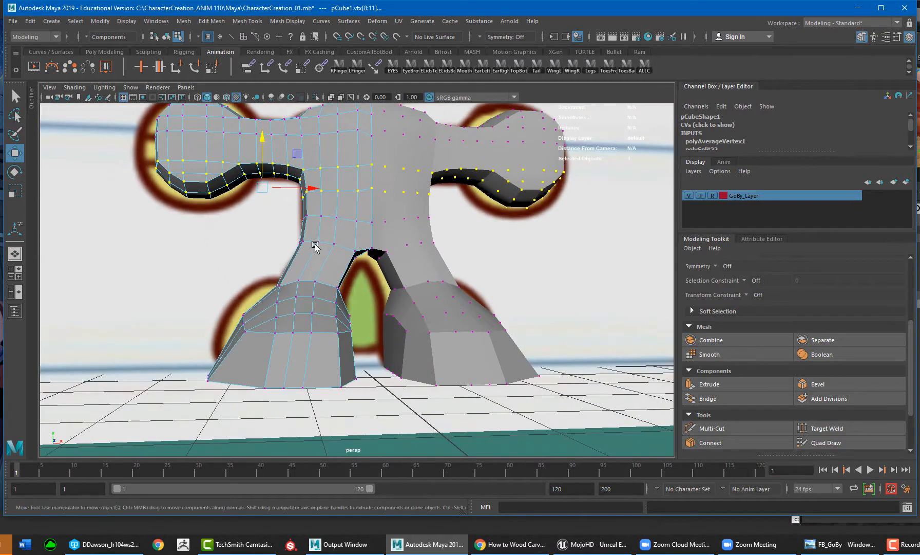
left_click_drag(202, 273, 362, 348)
mouse_move(261, 344)
left_mouse_down("alt")
mouse_move(419, 355)
mouse_move(258, 347)
left_mouse_up("alt")
key("r")
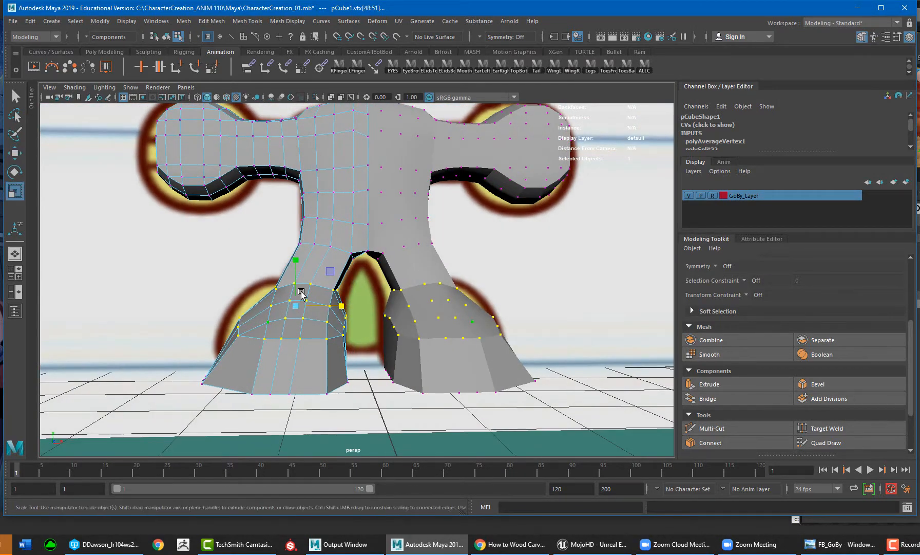
left_click_drag(297, 260, 296, 277)
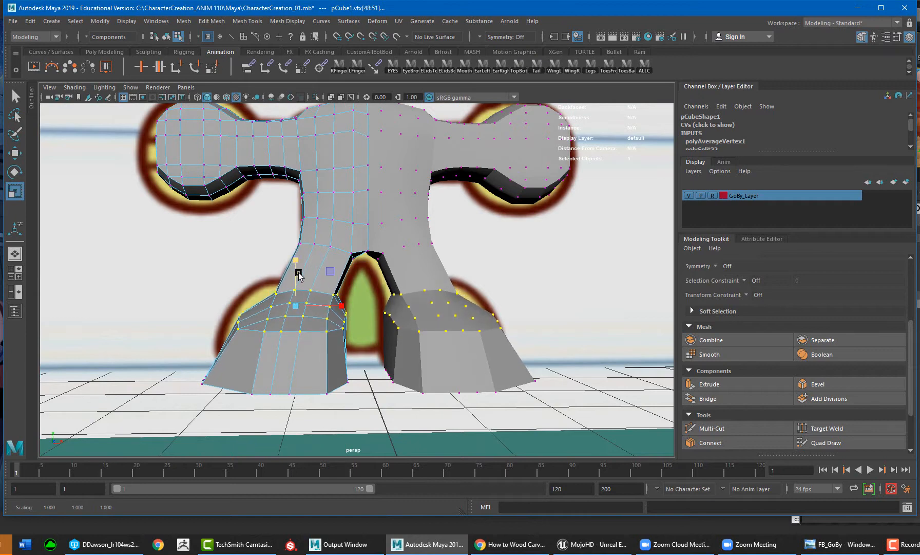
Move the selected upper foot vertices upward to make the foot taller
key("a")
key("f")
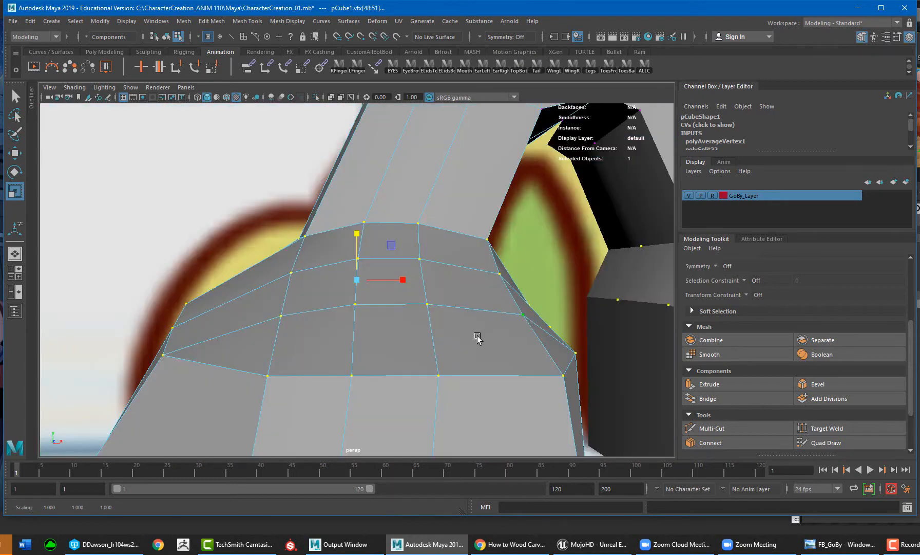
right_click_drag(477, 335, 346, 292, "alt")
left_click_drag(345, 292, 332, 293, "alt")
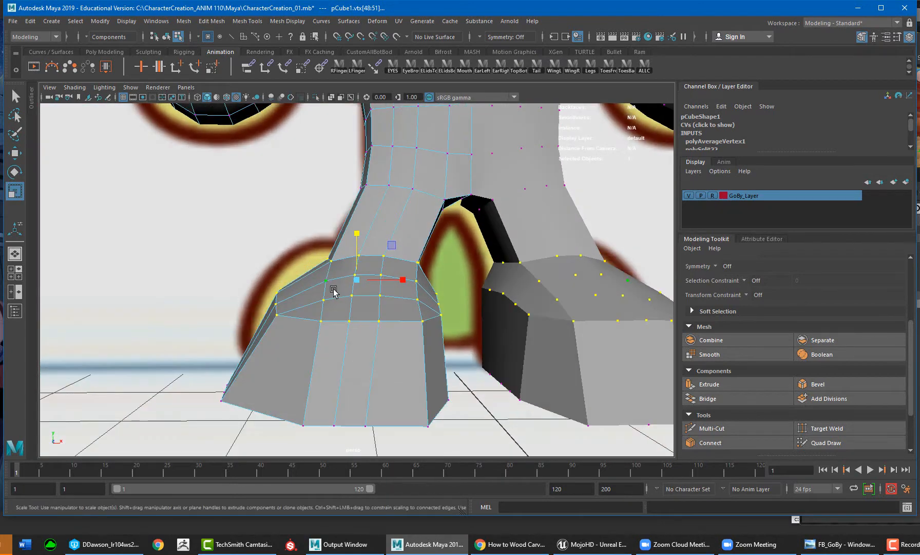
key("w")
left_click_drag(356, 241, 354, 222)
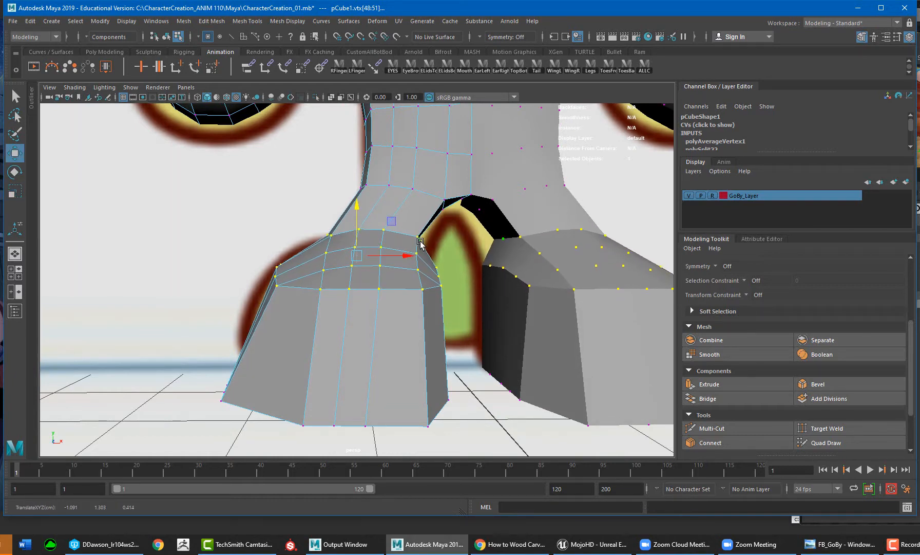
Check the foot from the side and front, and lower its upper vertices slightly
right_click_drag(442, 246, 360, 229, "alt")
left_click_drag(371, 239, 347, 241, "alt")
right_click_drag(440, 265, 377, 244, "alt")
left_click_drag(378, 244, 466, 239, "alt")
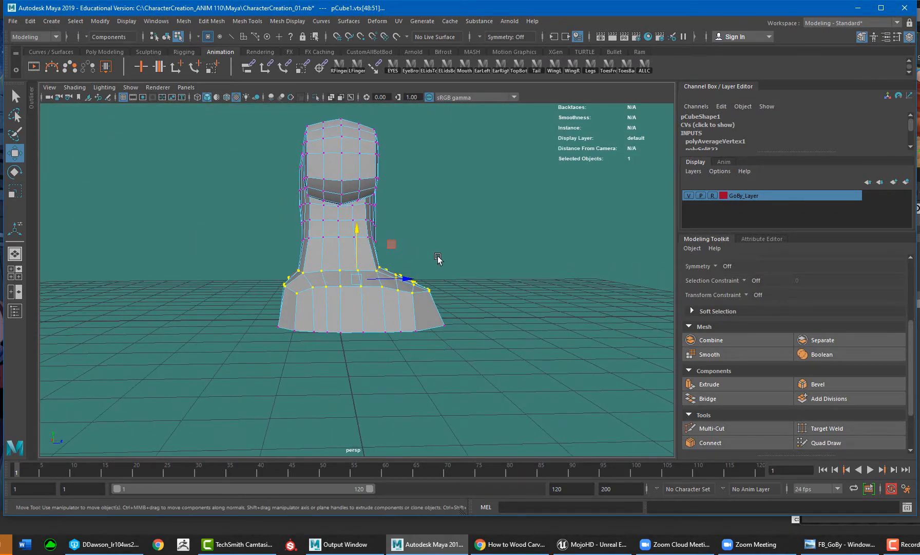
left_click_drag(275, 263, 327, 260, "alt")
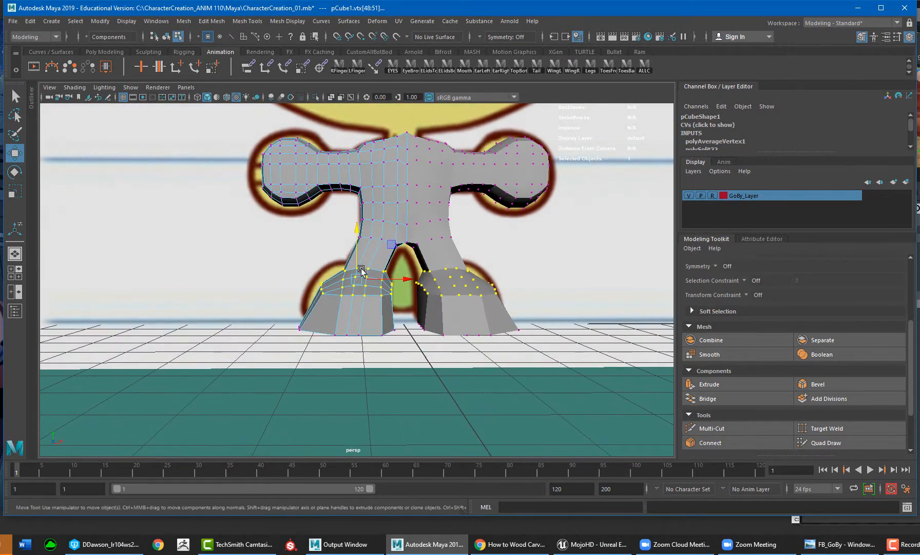
left_click_drag(357, 229, 354, 238)
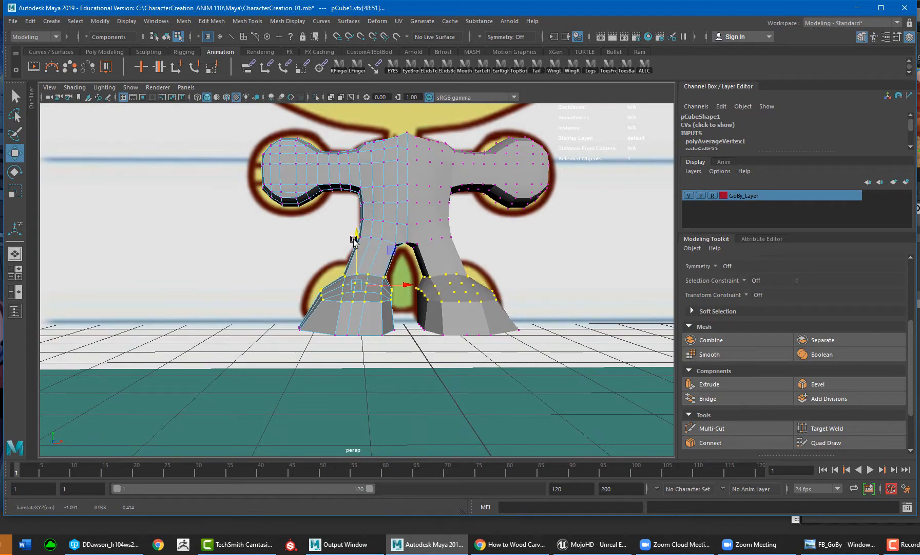
Select the lower vertices on the foot's outer side and move them inward to narrow the foot
left_click_drag(312, 355, 288, 317)
left_click_drag(344, 328, 370, 362, "alt")
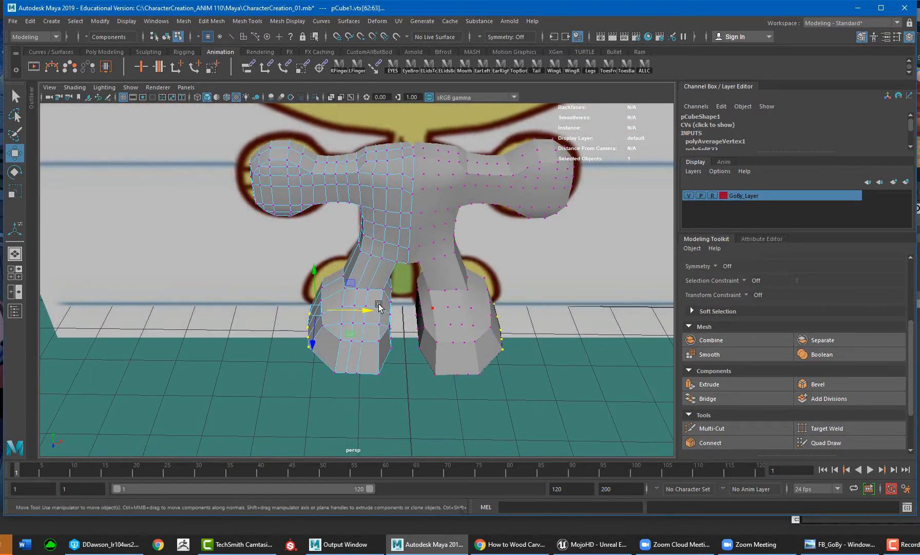
scroll(442, 310, "down", 4)
left_click_drag(441, 310, 382, 261, "alt")
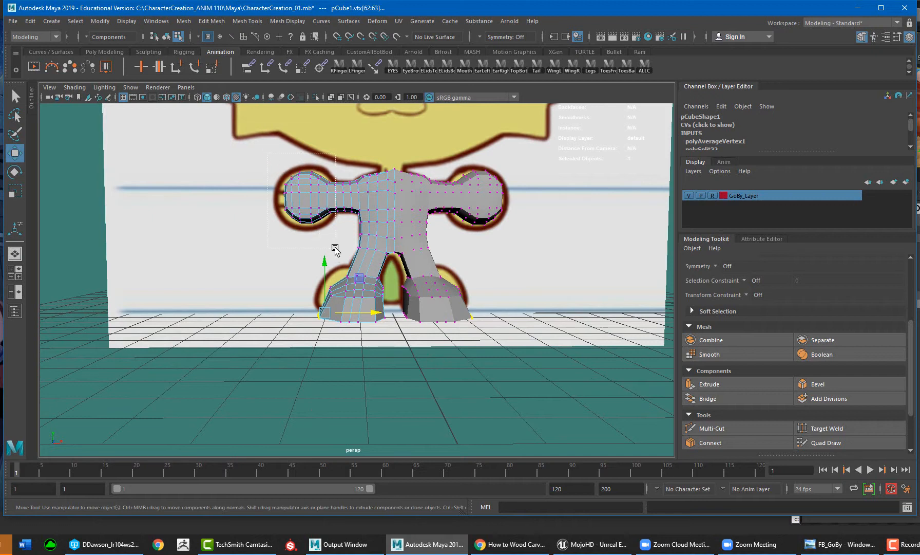
Select the hand's vertices, scale them up vertically and horizontally, and shift the hand sideways to fit the reference circle
left_click_drag(331, 249, 332, 247)
key("t")
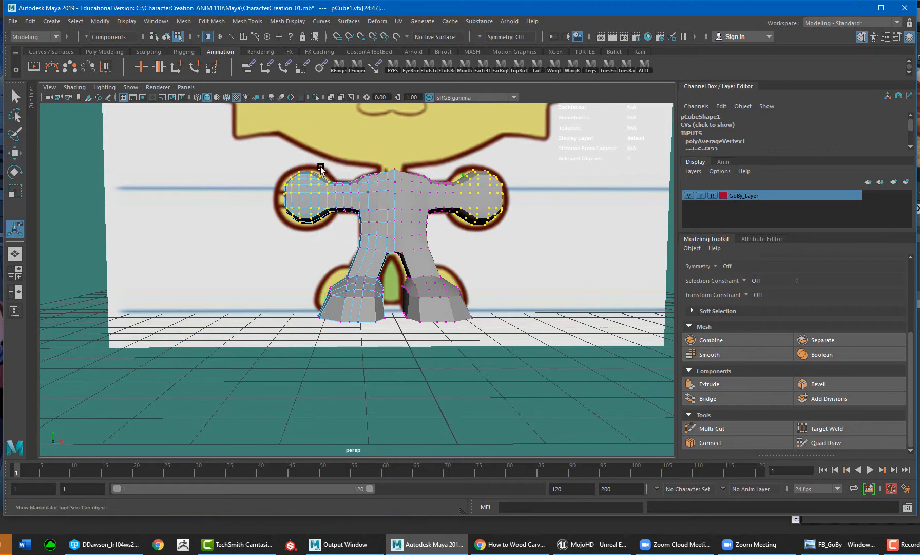
key("r")
left_click_drag(313, 157, 310, 143)
left_click_drag(358, 198, 363, 199)
key("w")
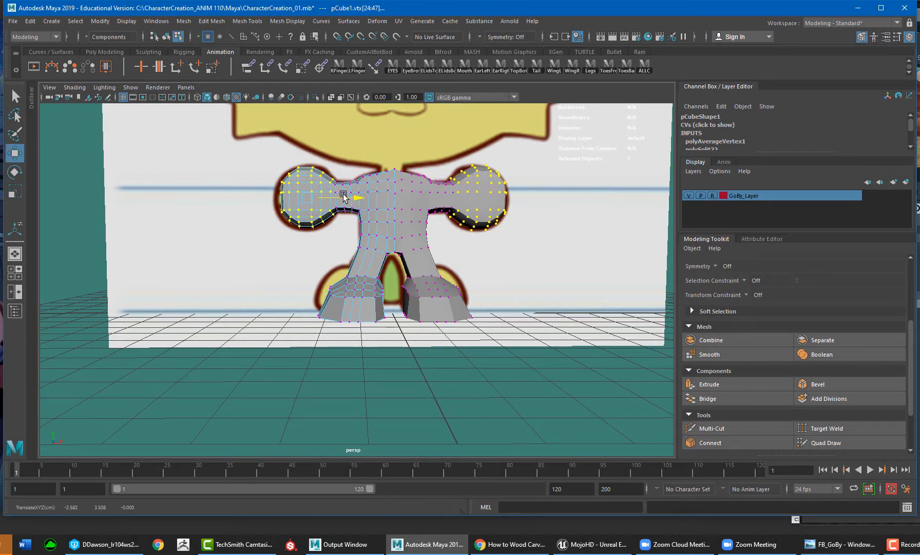
left_click_drag(342, 197, 343, 197)
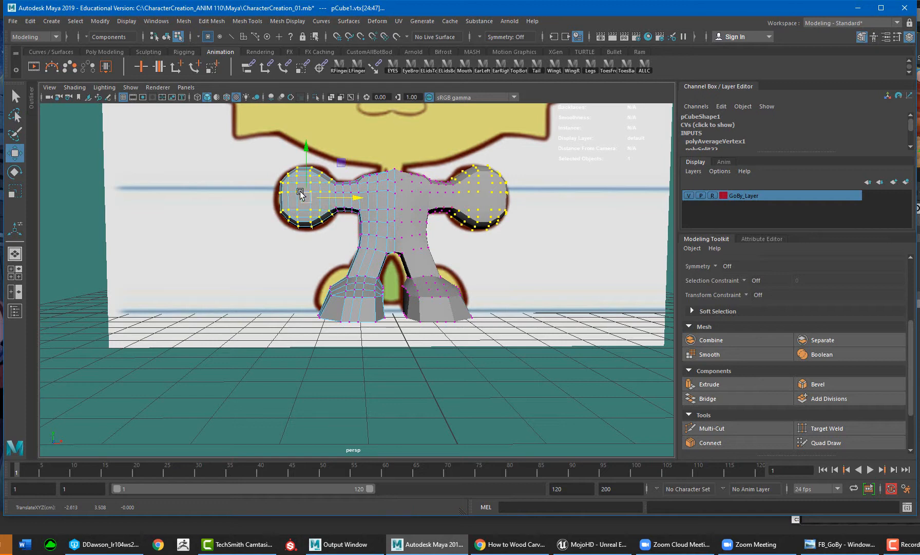
Select the horizontal edge loop through the hand, arm and chest, flatten it to 0 vertical scale and lower it slightly
right_click_drag(269, 189, 408, 223, "alt")
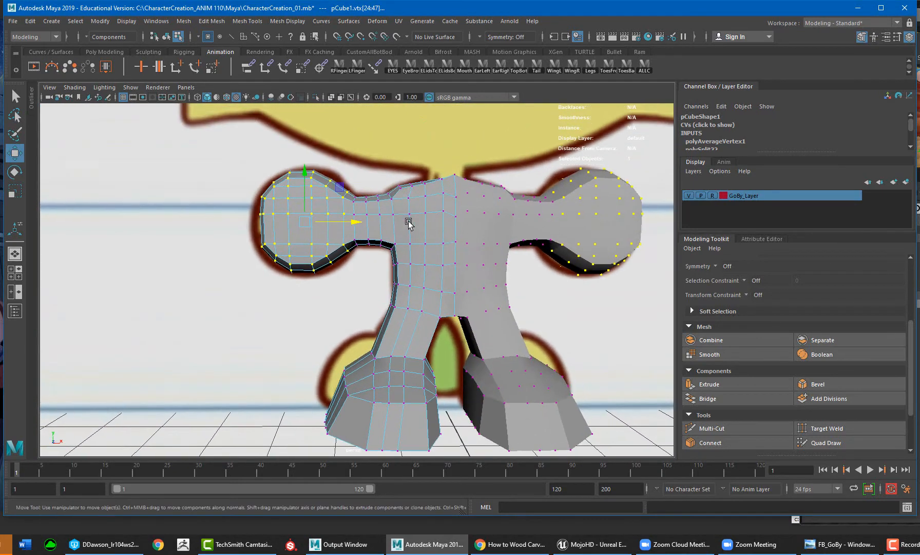
key("F10")
double_click(450, 214)
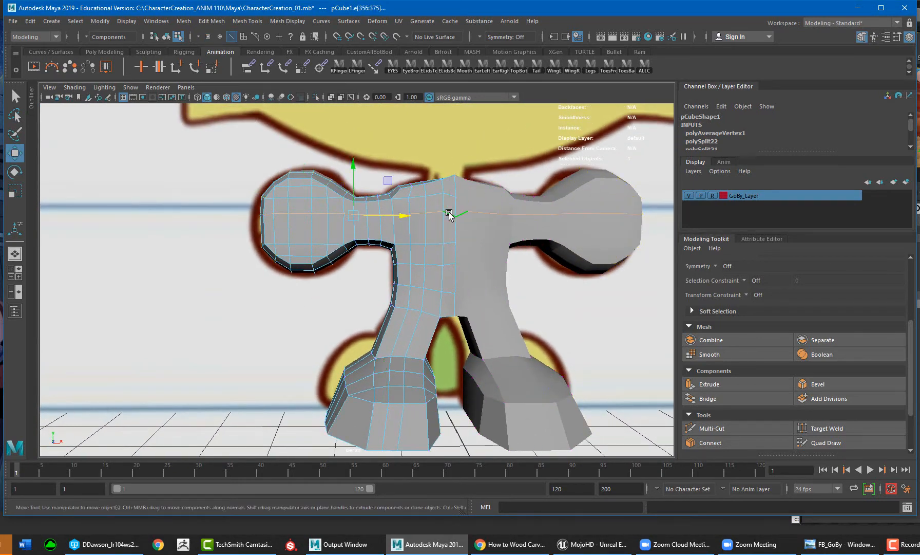
key("r")
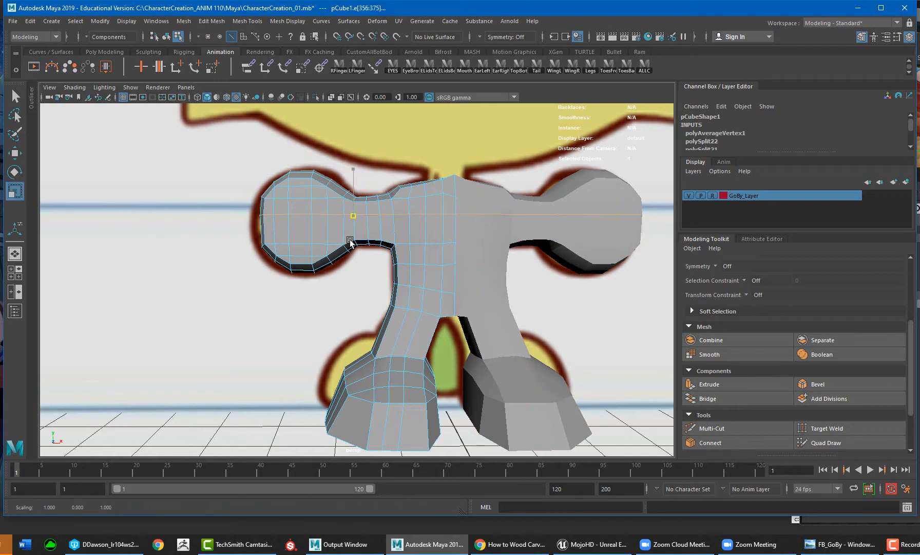
key("w")
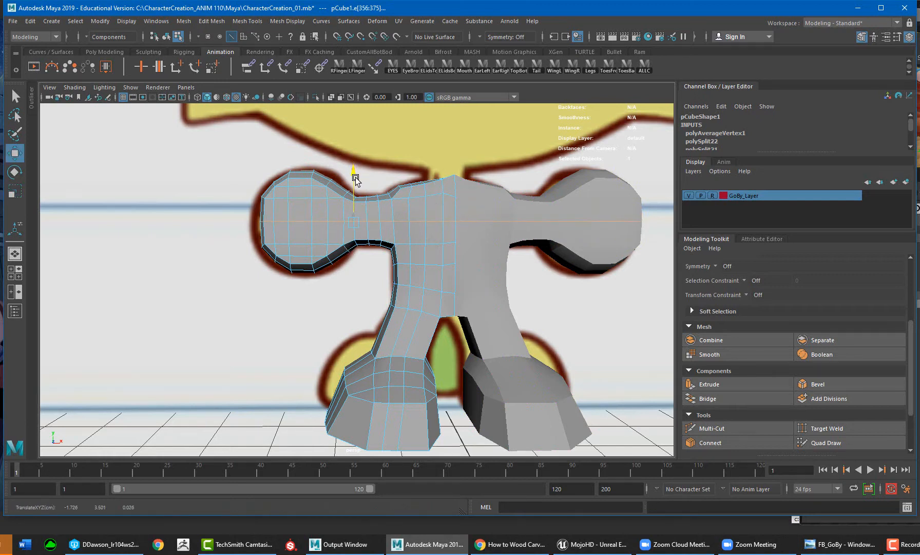
Select the horizontal edge loops across the upper chest and the waist and flatten them vertically
left_click(446, 195)
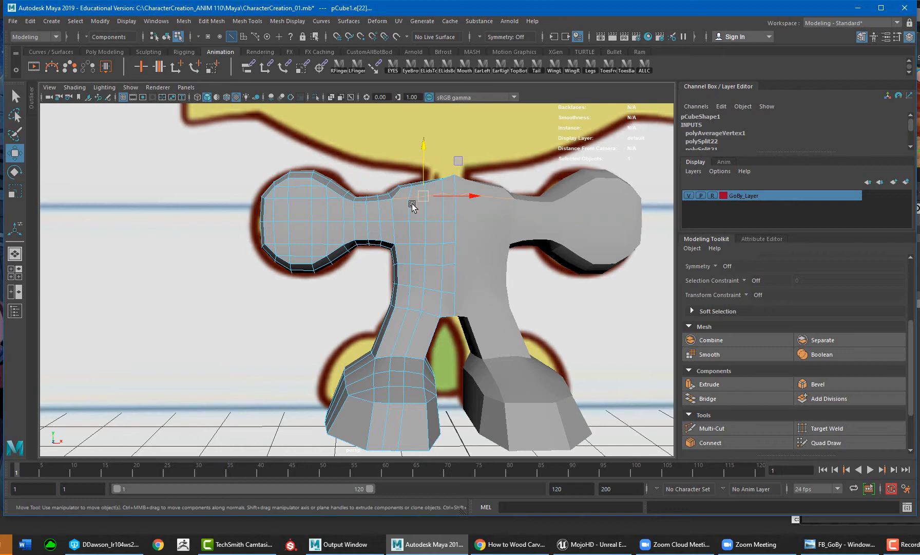
left_click_drag(413, 206, 314, 204, "alt")
left_click(312, 205, "shift")
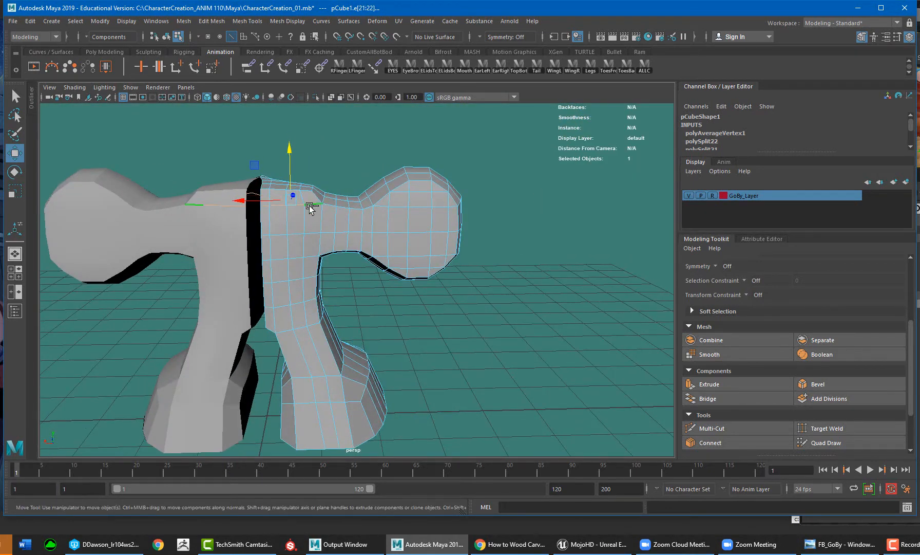
key("r")
left_click_drag(294, 201, 319, 220, "alt")
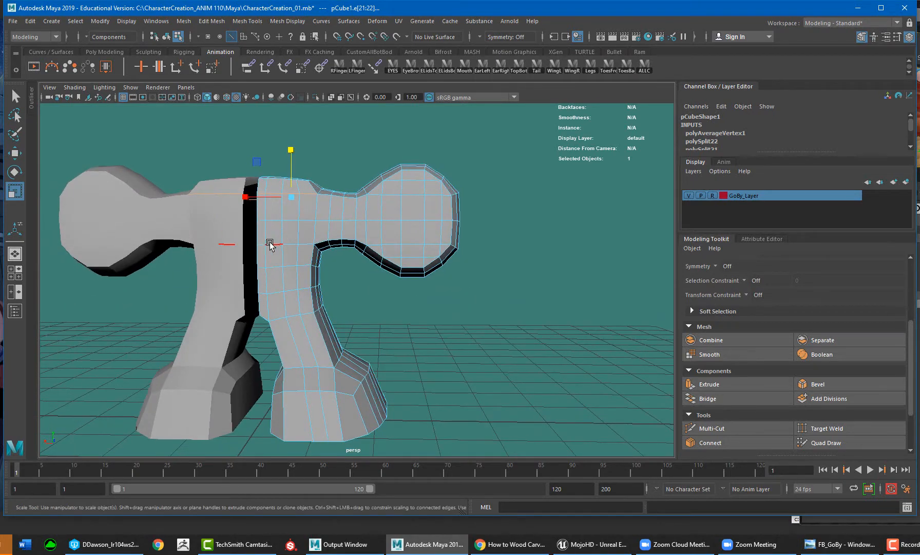
left_click(274, 292)
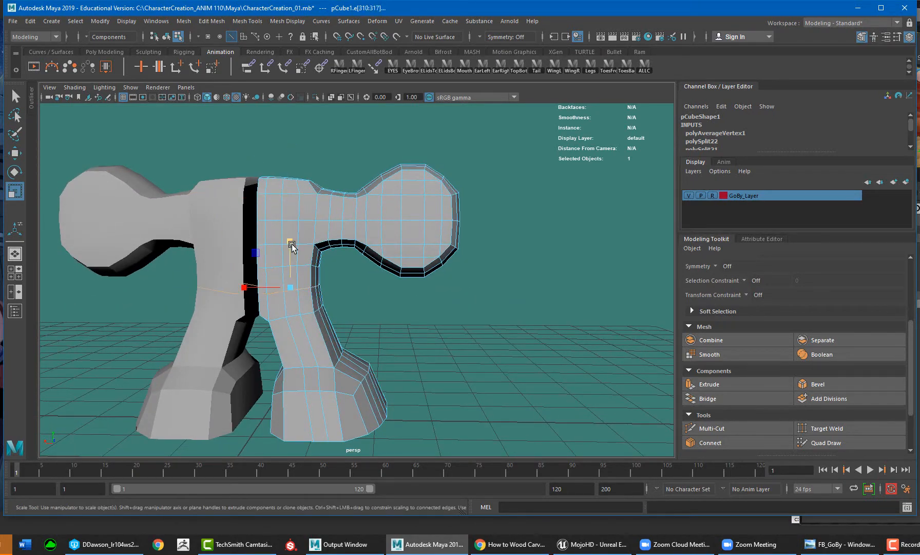
mouse_move(291, 244)
left_mouse_down("shift")
mouse_move(298, 314)
mouse_move(308, 232)
mouse_move(292, 226)
left_mouse_up("shift")
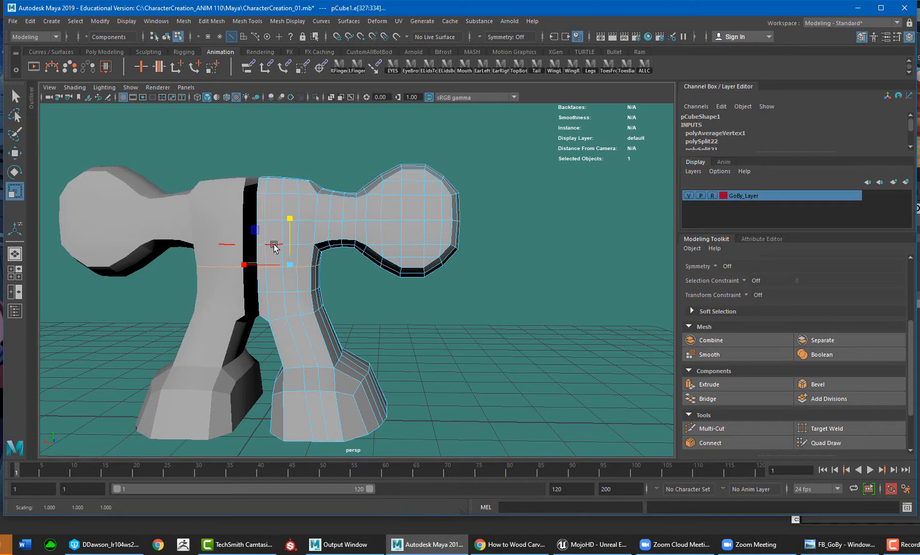
Select the horizontal torso edges at armpit height on the front and back and level them vertically
left_click(274, 244)
left_click_drag(395, 262, 208, 261, "alt")
left_click_drag(430, 253, 419, 257, "alt")
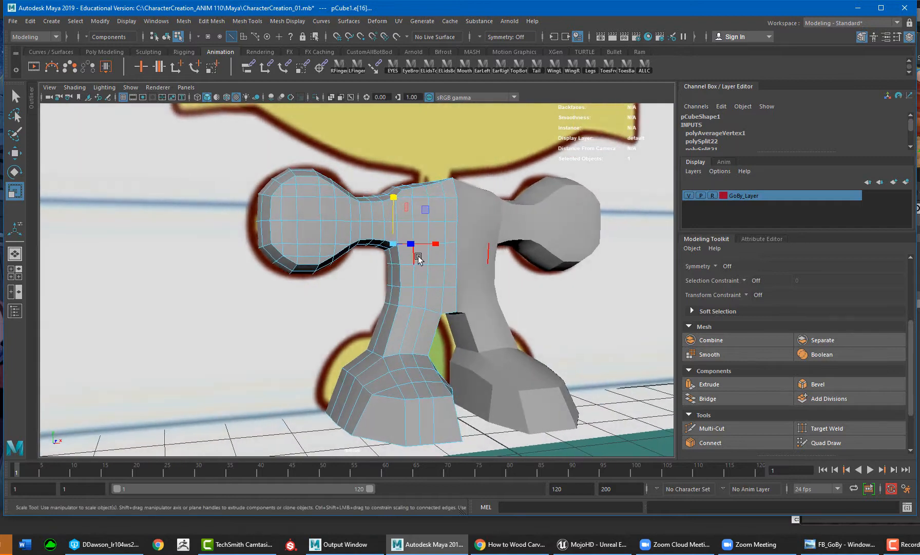
key("q")
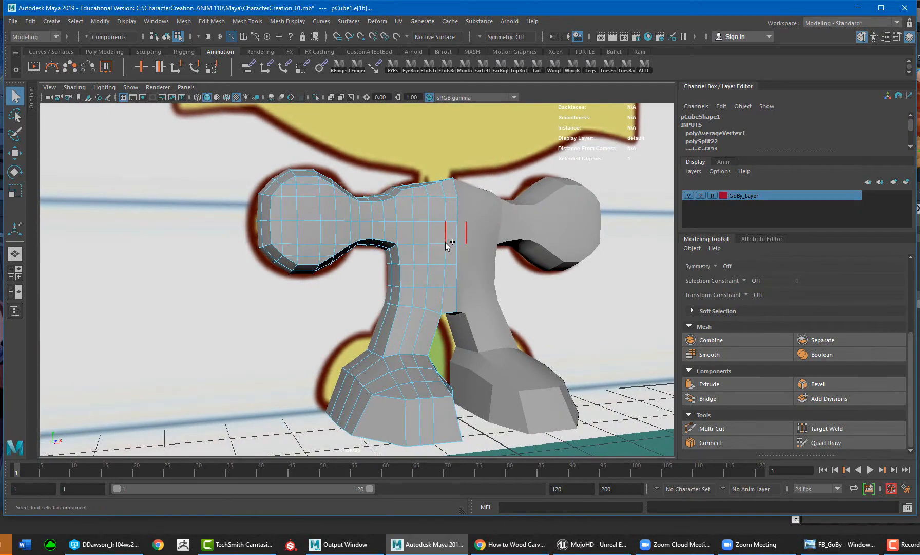
key("r")
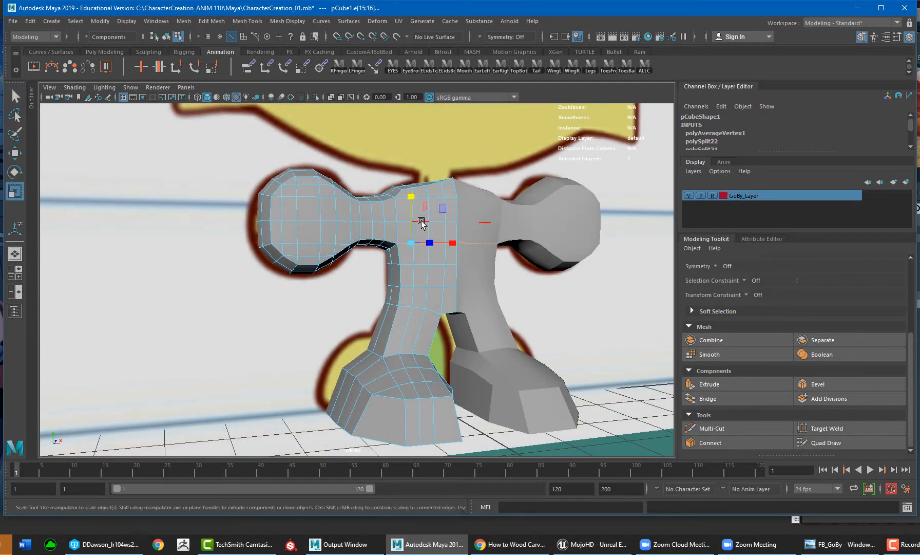
mouse_move(413, 252)
left_mouse_down("alt")
mouse_move(432, 268)
mouse_move(415, 262)
left_mouse_up("alt")
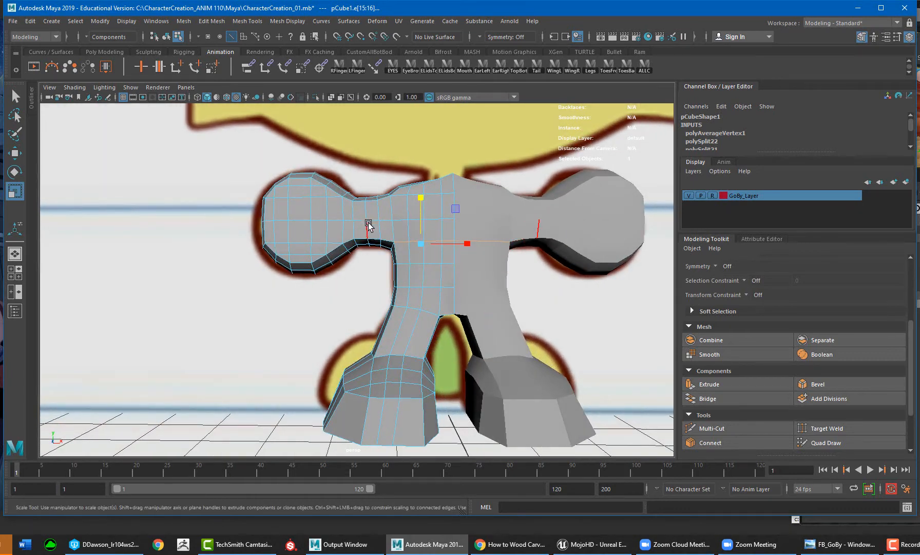
Select the torso's center edge loop, straighten it horizontally, and move it sideways to close the gap between the mirrored halves
scroll(368, 226, "up", 5)
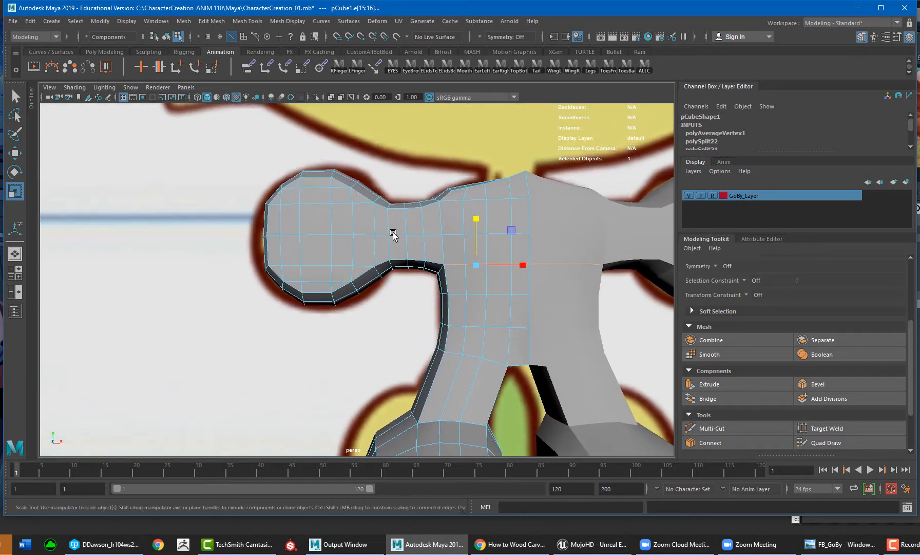
mouse_move(493, 204)
left_mouse_down("alt")
mouse_move(507, 226)
mouse_move(499, 213)
left_mouse_up("alt")
double_click(490, 312)
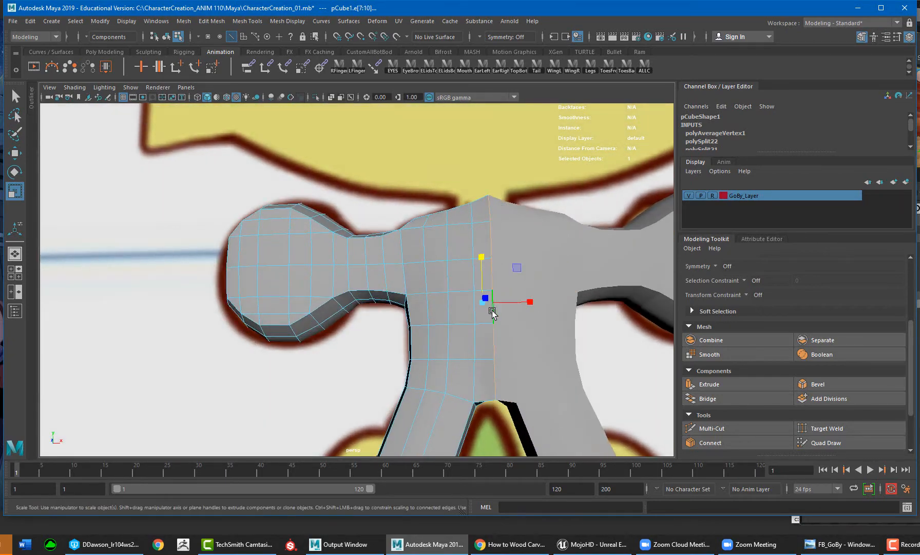
left_click_drag(492, 312, 276, 318, "alt")
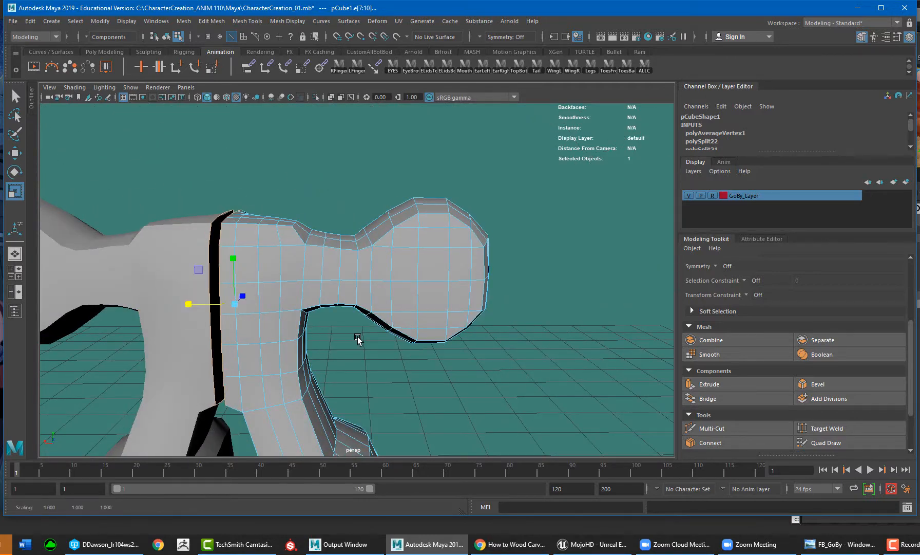
left_click_drag(353, 341, 273, 240, "alt")
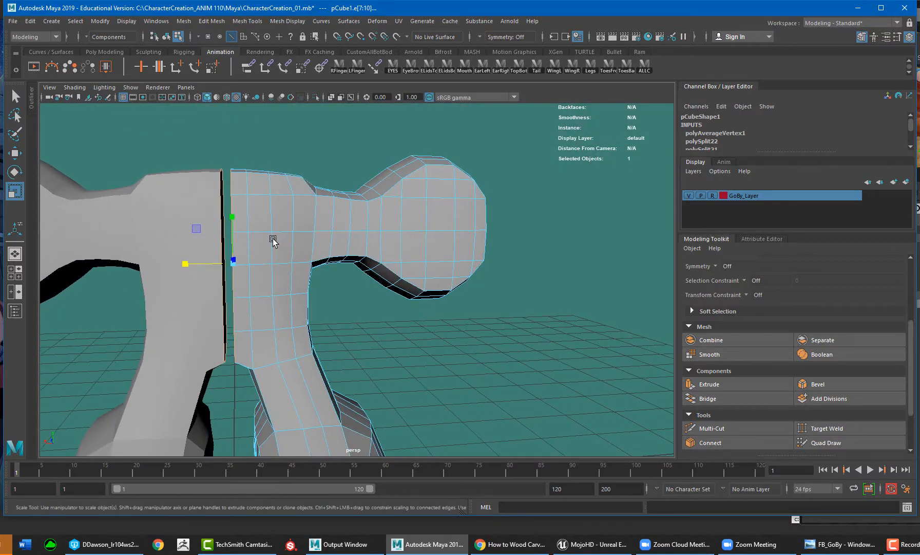
key("w")
left_click_drag(206, 264, 382, 261)
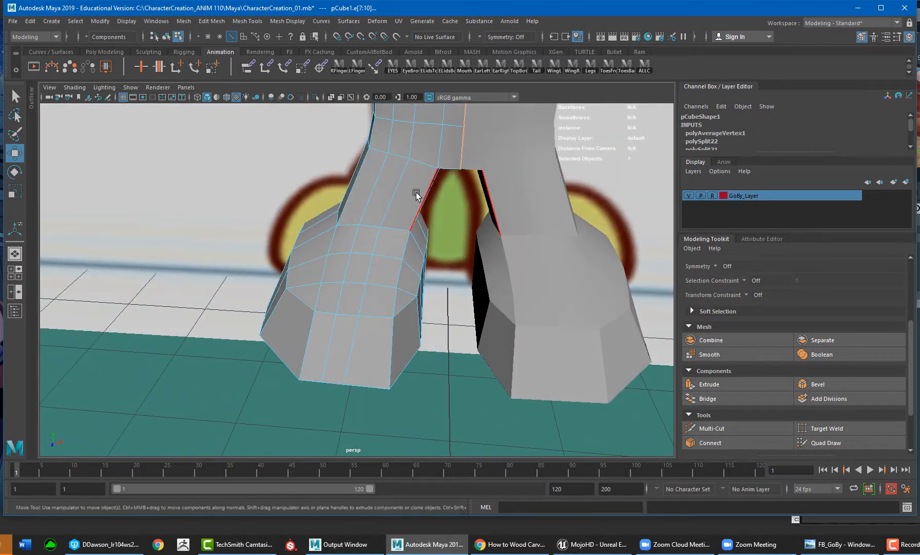
Select the lengthwise edge loop on the inner leg and foot, reduce the selection to the lower part, and shift it slightly outward
double_click(399, 186)
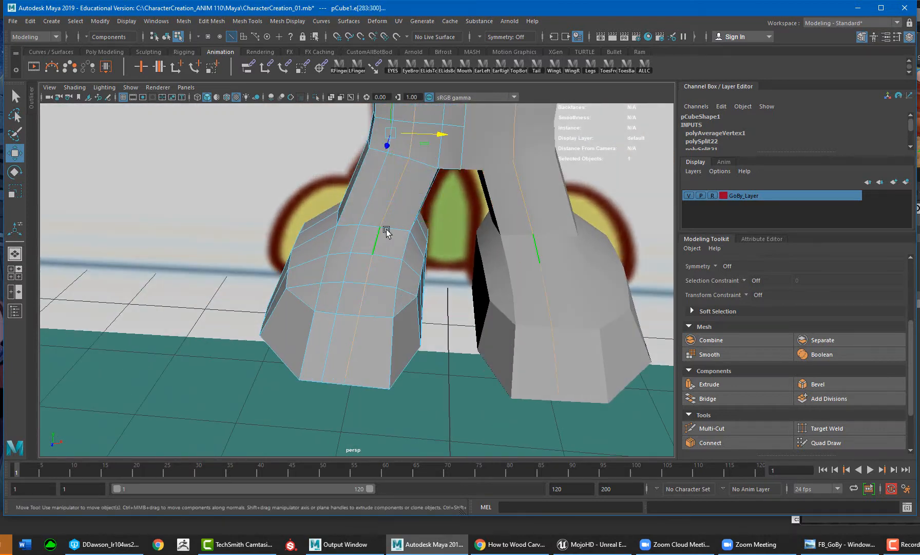
right_click_drag(435, 211, 392, 109, "alt")
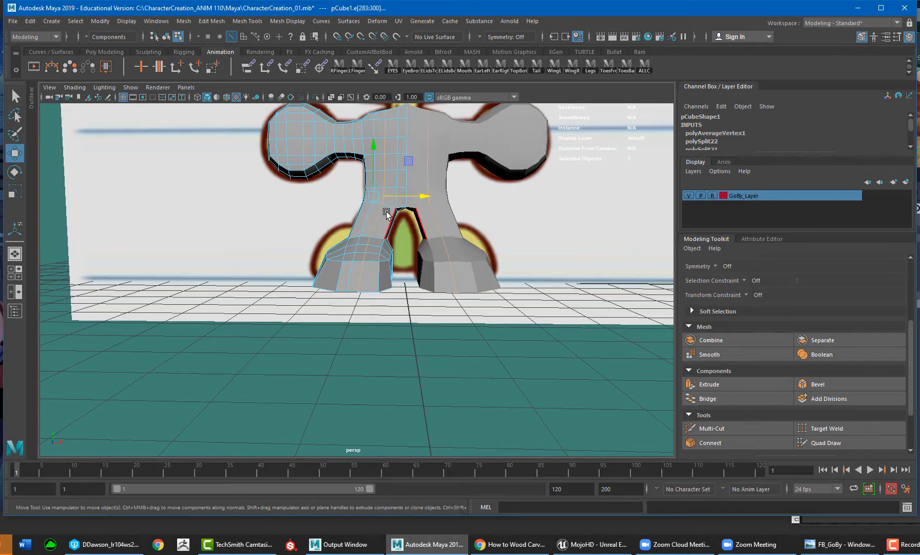
middle_click_drag(386, 212, 399, 248, "alt")
left_click_drag(399, 249, 407, 253, "alt")
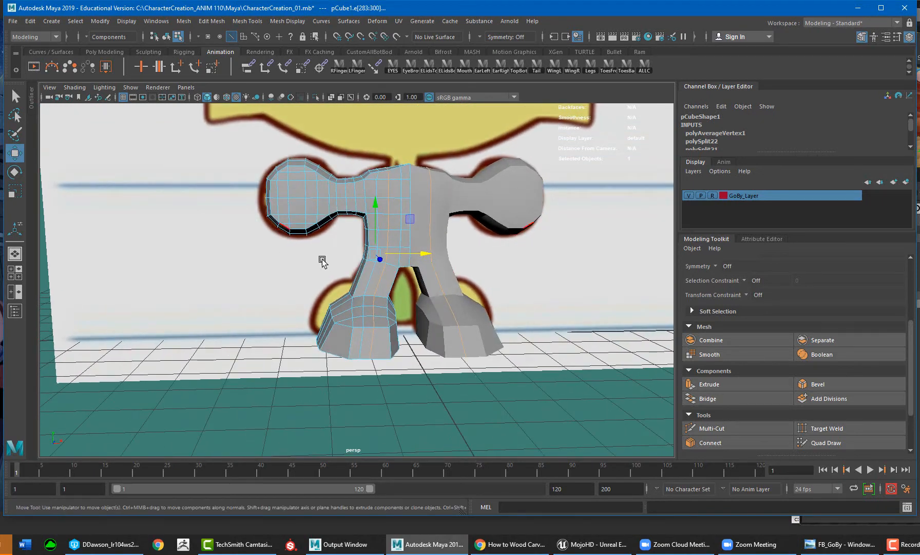
left_click_drag(322, 261, 372, 248, "alt")
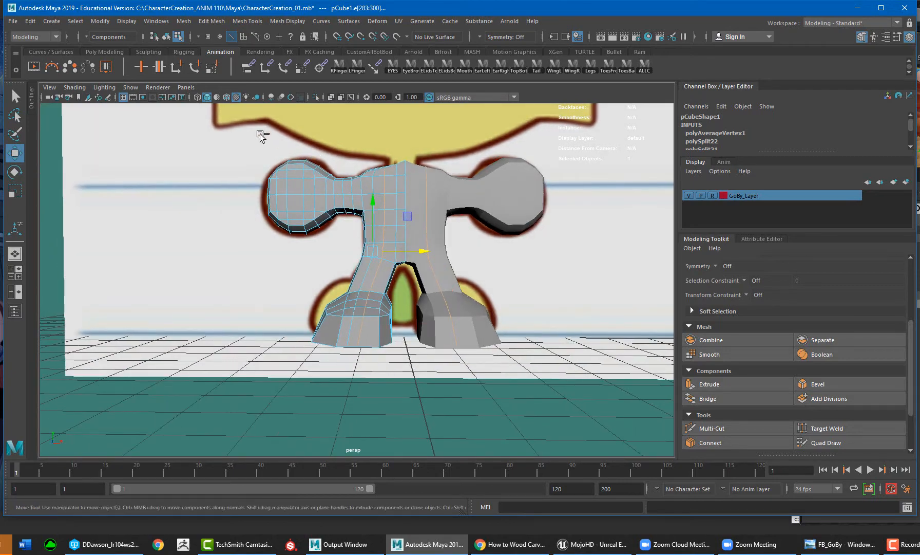
left_click_drag(463, 250, 367, 278, "alt")
left_click_drag(430, 303, 424, 303)
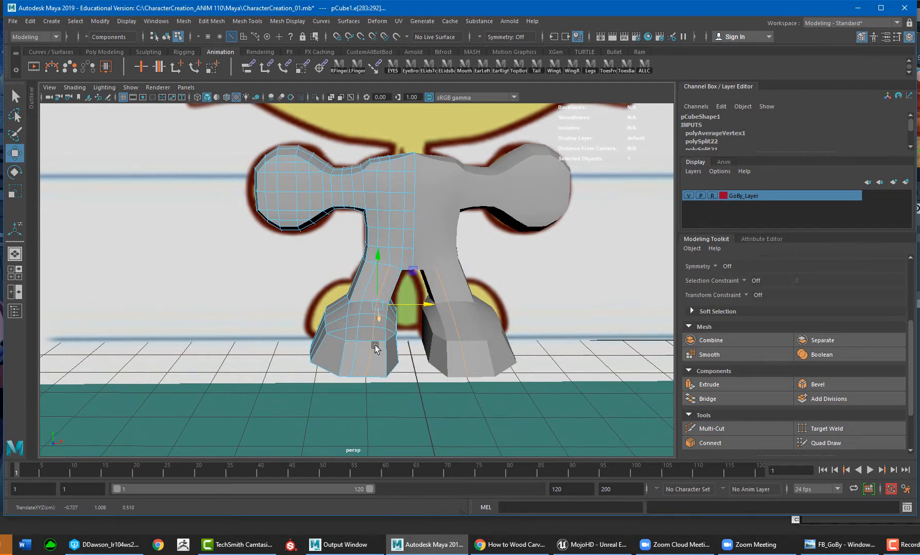
left_click_drag(378, 364, 386, 308, "alt")
left_click_drag(378, 257, 374, 245, "alt")
left_click_drag(308, 220, 456, 319, "ctrl")
left_click_drag(401, 340, 395, 308)
Select the lengthwise edges along the foot's sole and adjust them sideways to even out the spacing
left_click(351, 299)
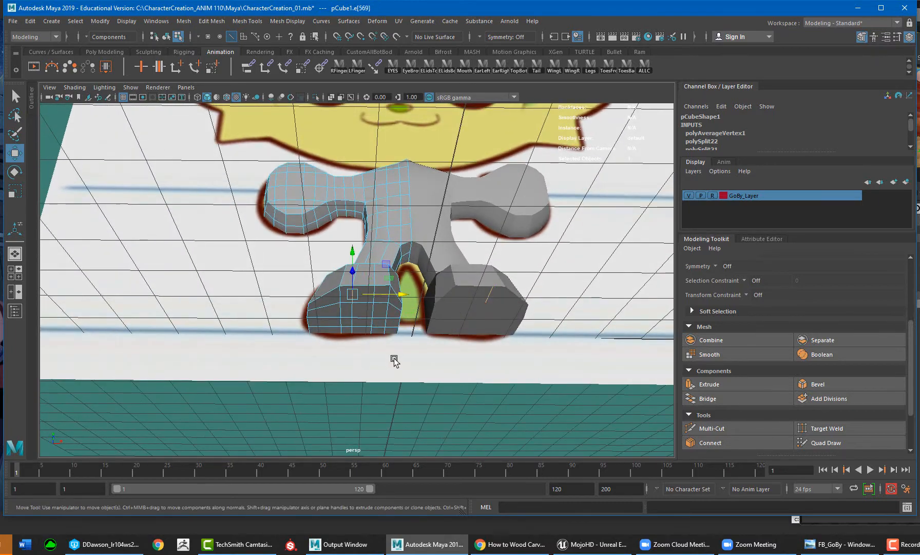
left_click_drag(394, 360, 349, 328, "alt")
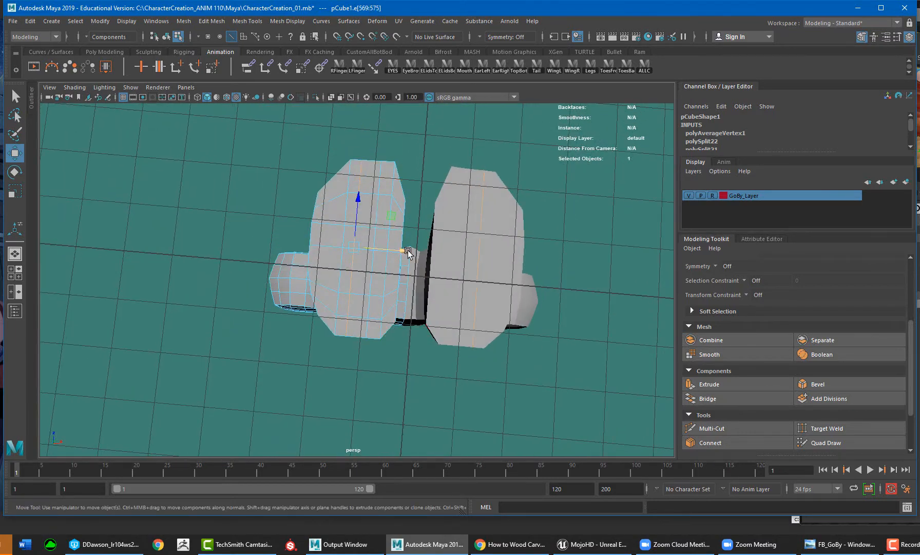
left_click_drag(409, 252, 411, 344, "alt")
left_click_drag(410, 344, 383, 341, "alt")
left_click_drag(376, 300, 363, 241, "alt")
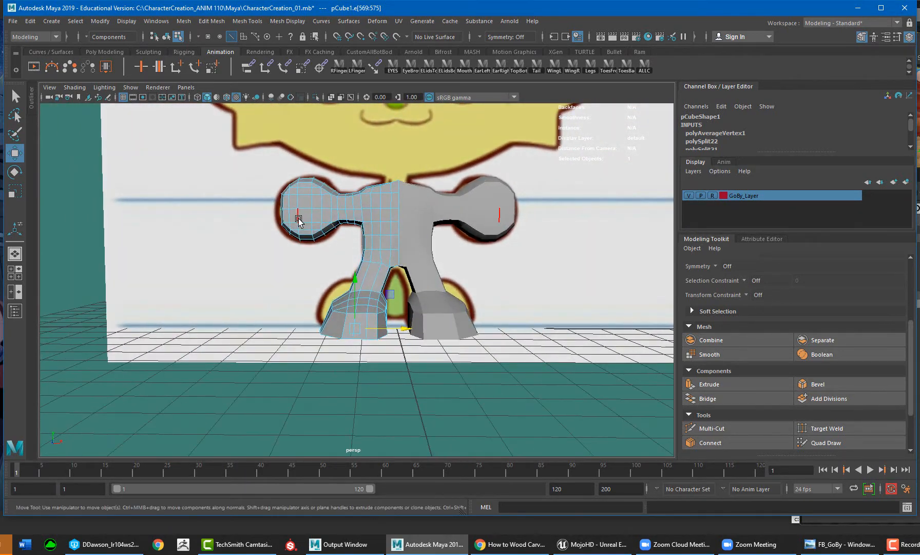
Select the edges at the hand's outer end and adjust them sideways against the reference hand
left_click_drag(302, 207, 251, 230, "alt")
left_click(309, 209)
double_click(360, 225)
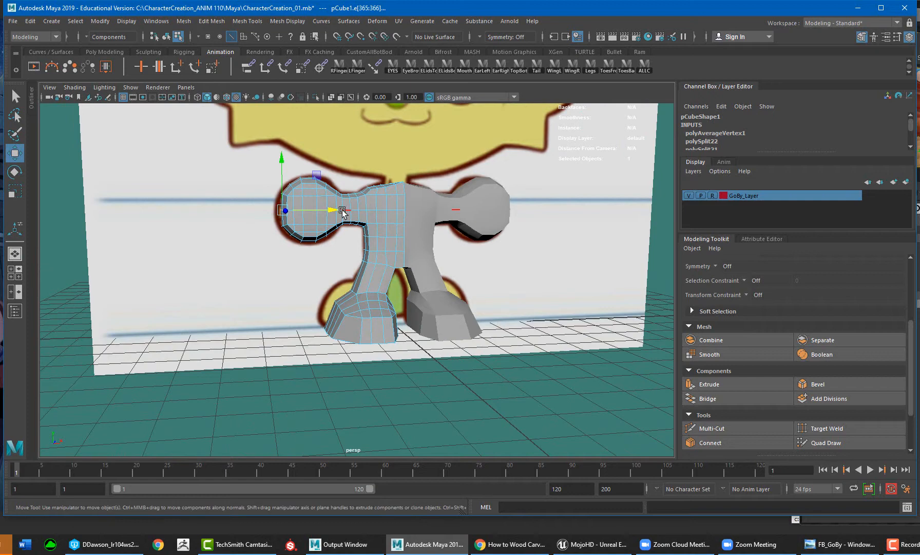
left_click_drag(358, 230, 381, 253, "alt")
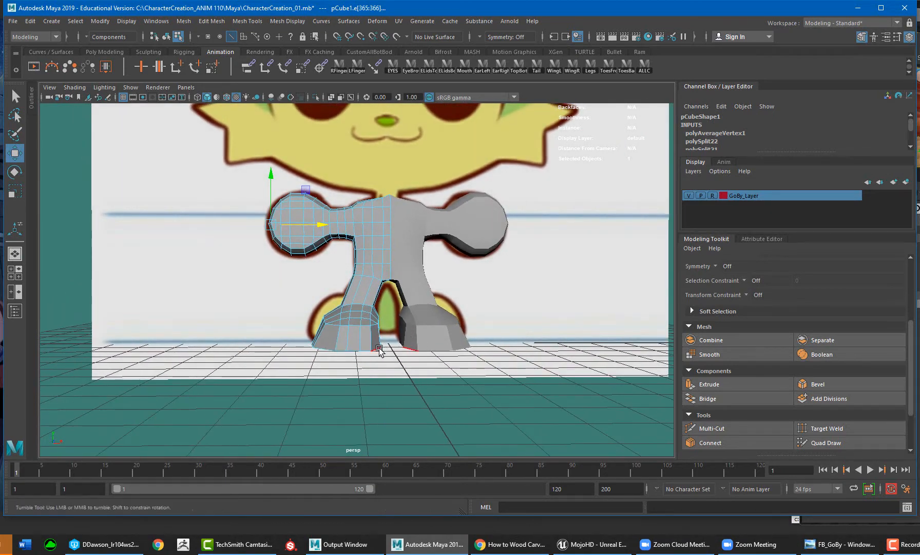
Insert additional horizontal edge loops around the leg between the hip and the foot with Multi-Cut
left_click_drag(378, 349, 380, 363, "alt")
right_click_drag(381, 364, 456, 359, "alt")
middle_click_drag(433, 354, 424, 282, "alt")
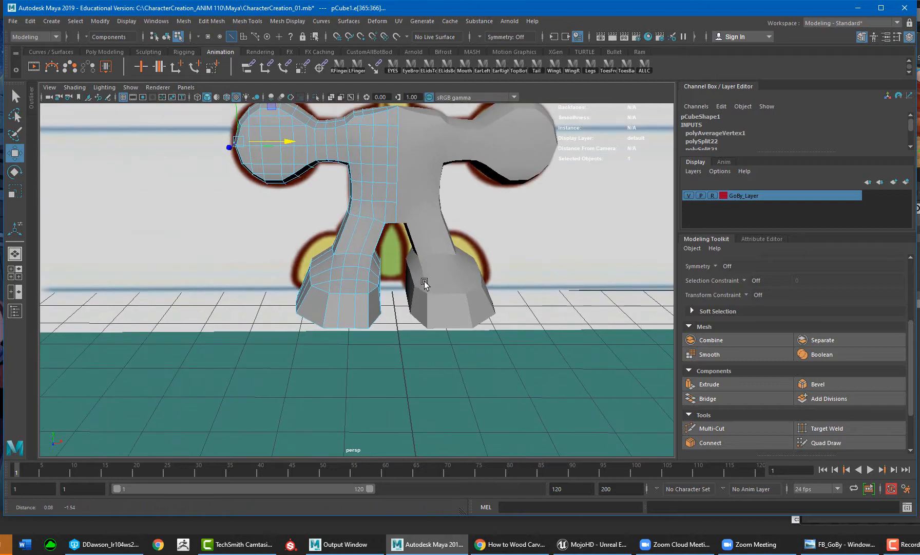
left_click(723, 428)
scroll(393, 226, "down", 1)
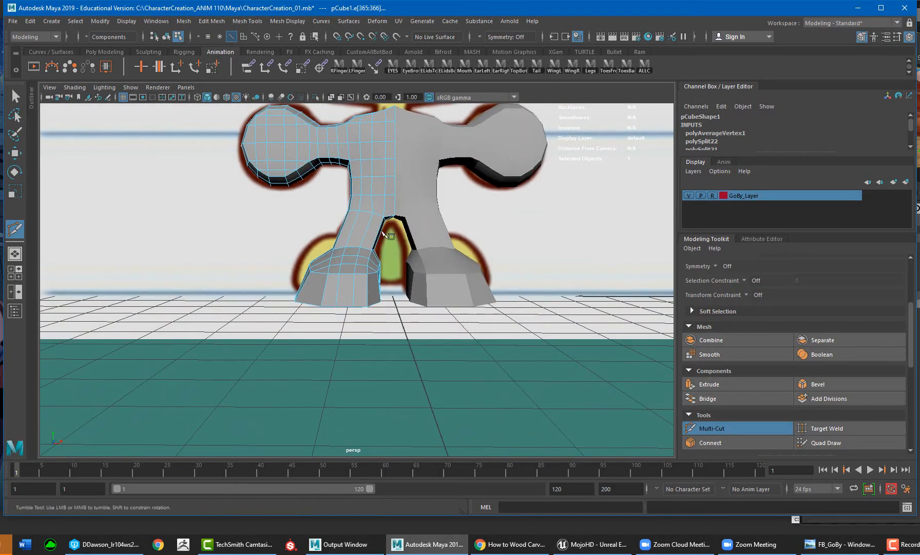
left_click(371, 223, "ctrl")
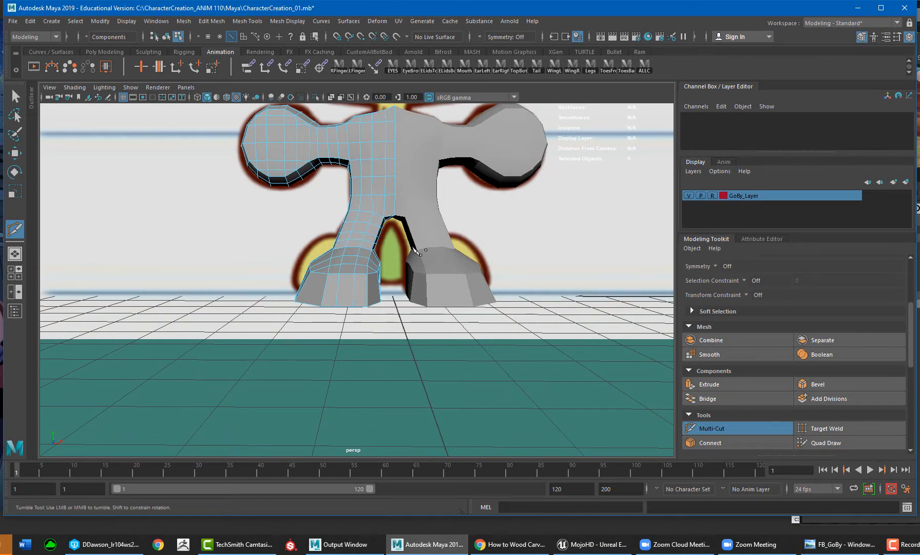
scroll(415, 251, "down", 3)
Select all the body's vertices and smooth their spacing with Average Vertices at 2 iterations
key("w")
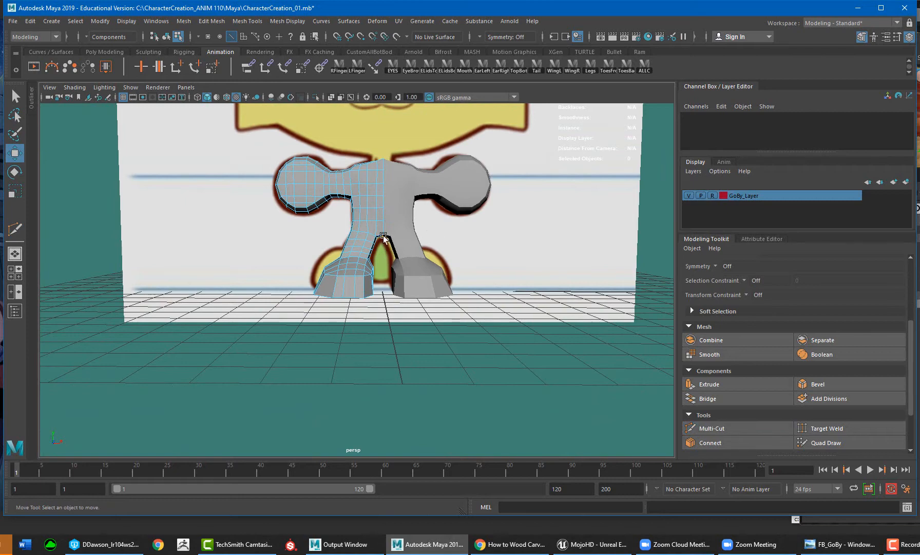
right_click_drag(384, 230, 343, 233)
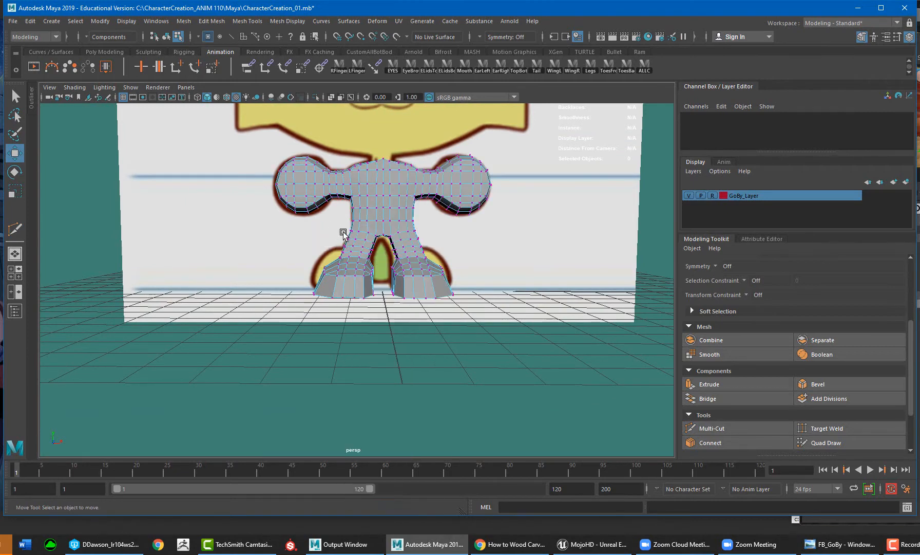
double_click(369, 185)
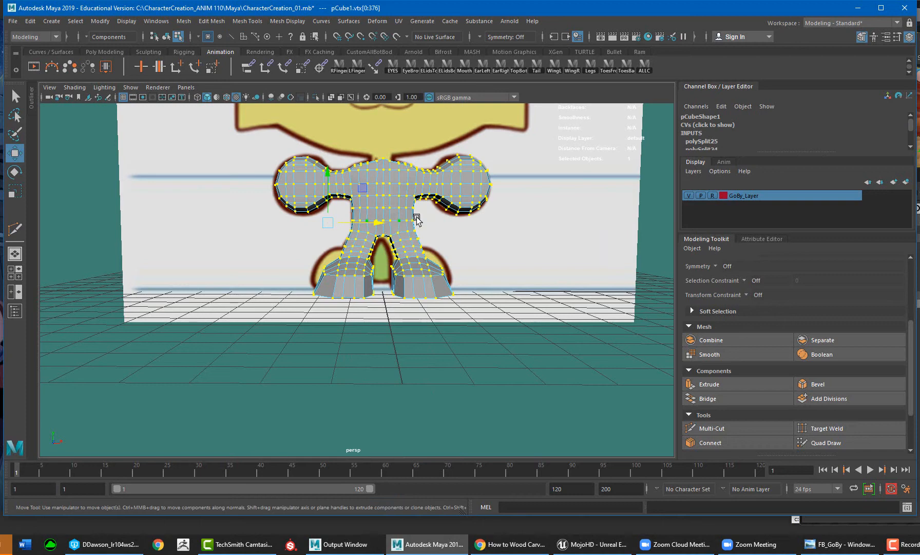
left_click(207, 21)
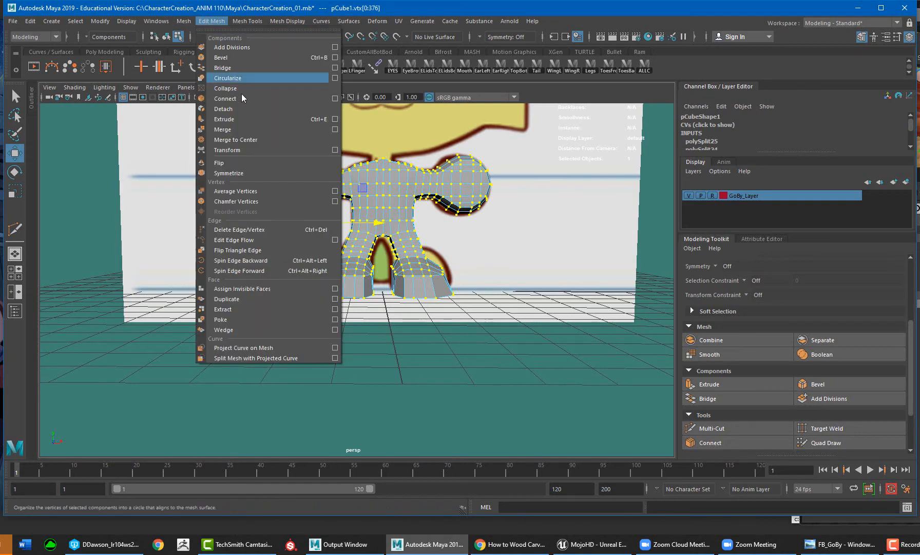
key("Escape")
Select the torso's center edge loop again and move it sideways to close the gap between the halves
right_click_drag(387, 227, 435, 199, "alt")
left_click_drag(435, 200, 419, 177, "alt")
mouse_move(419, 176)
right_mouse_down("alt")
mouse_move(425, 230)
mouse_move(424, 172)
right_mouse_up("alt")
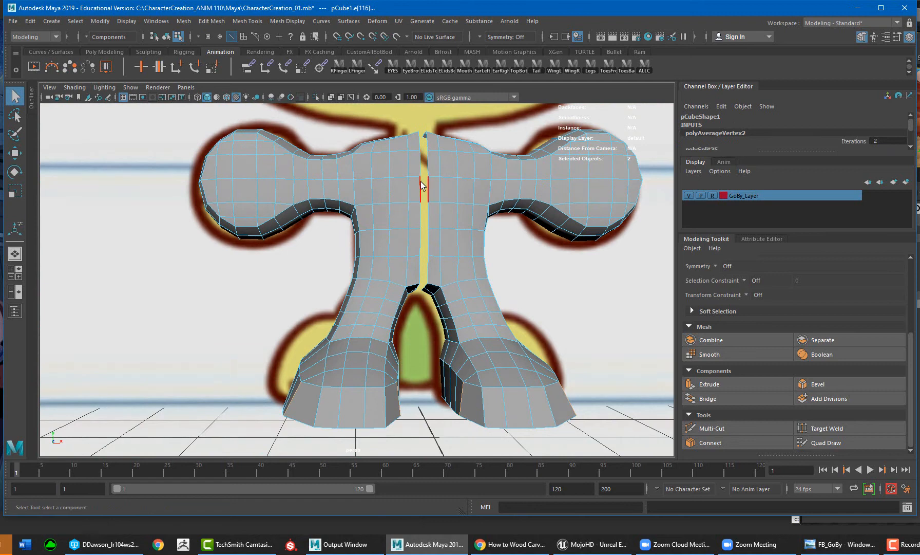
double_click(420, 182)
key("w")
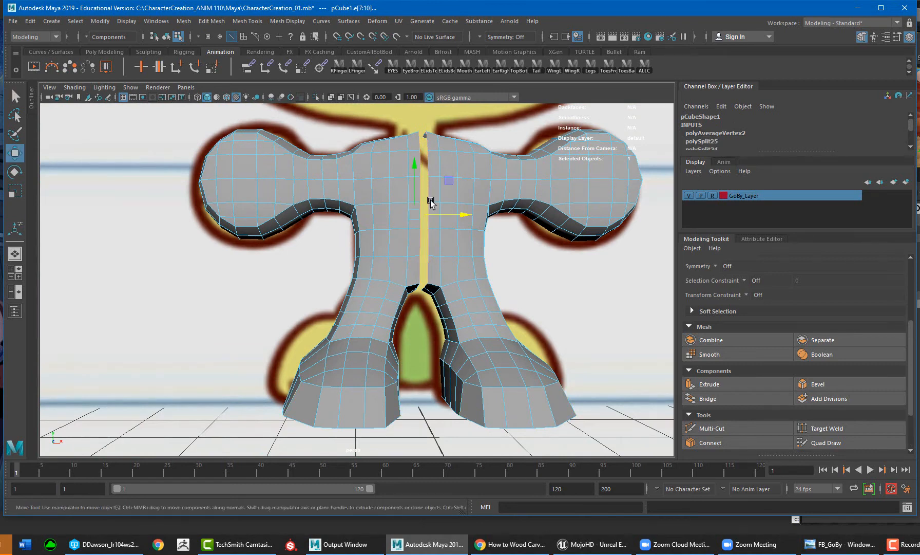
left_click_drag(445, 212, 421, 191)
Turn on Edge Flow for Multi-Cut and insert a vertical edge loop running down the front of the leg and foot
left_click_drag(327, 303, 320, 308, "alt")
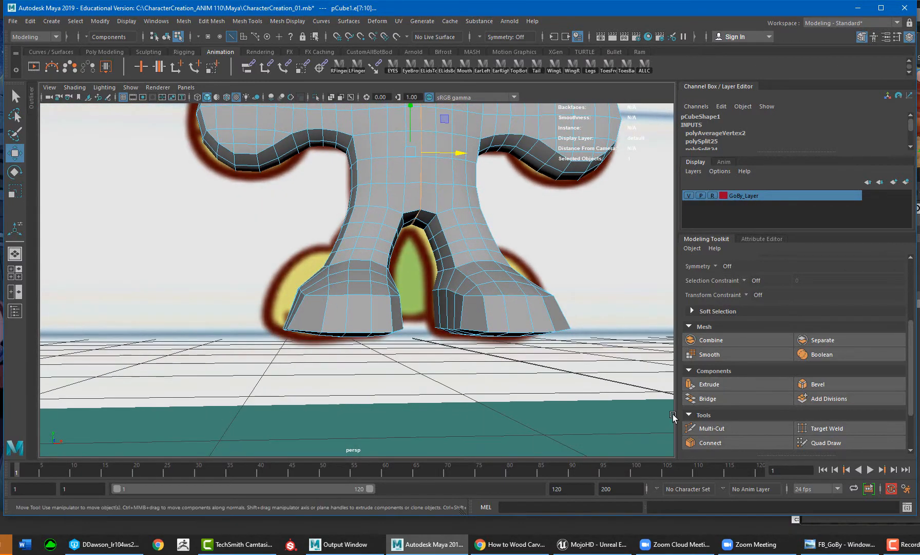
left_click(743, 427)
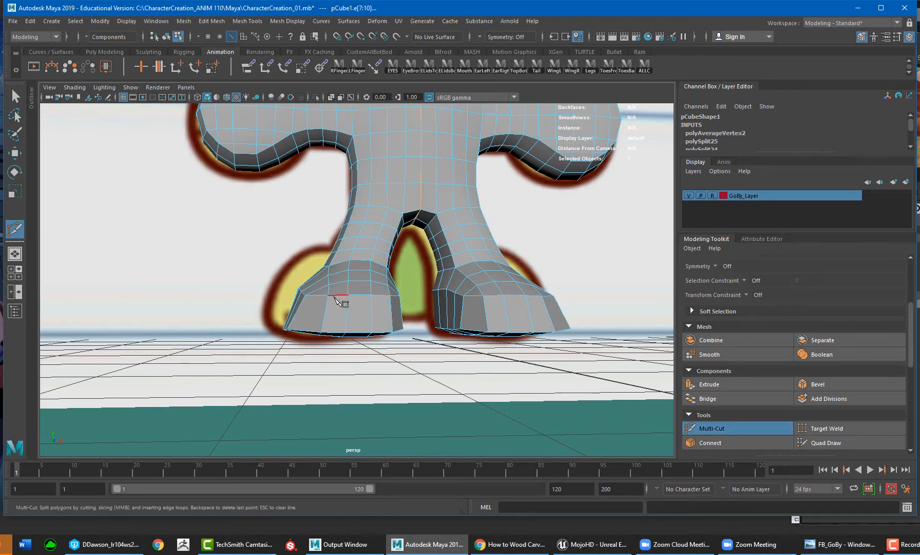
left_click(326, 312, "ctrl")
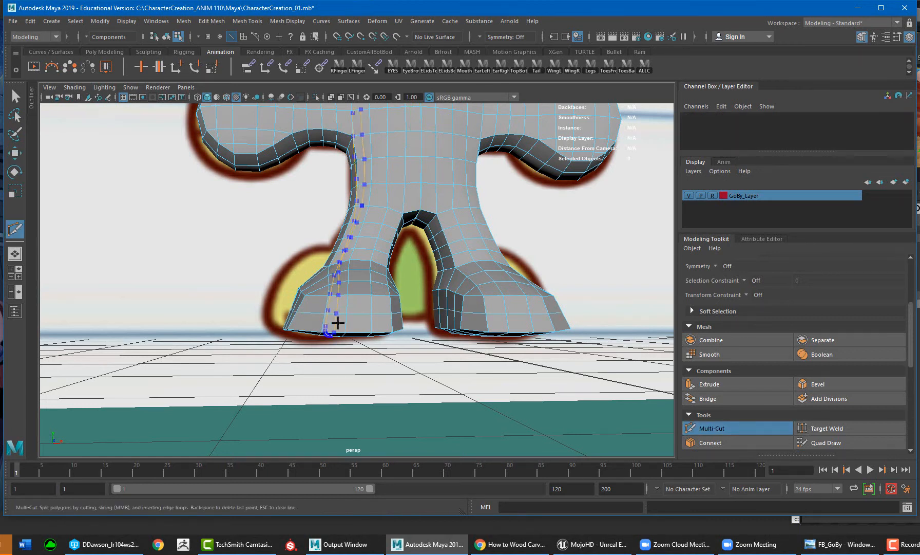
scroll(739, 390, "down", 3)
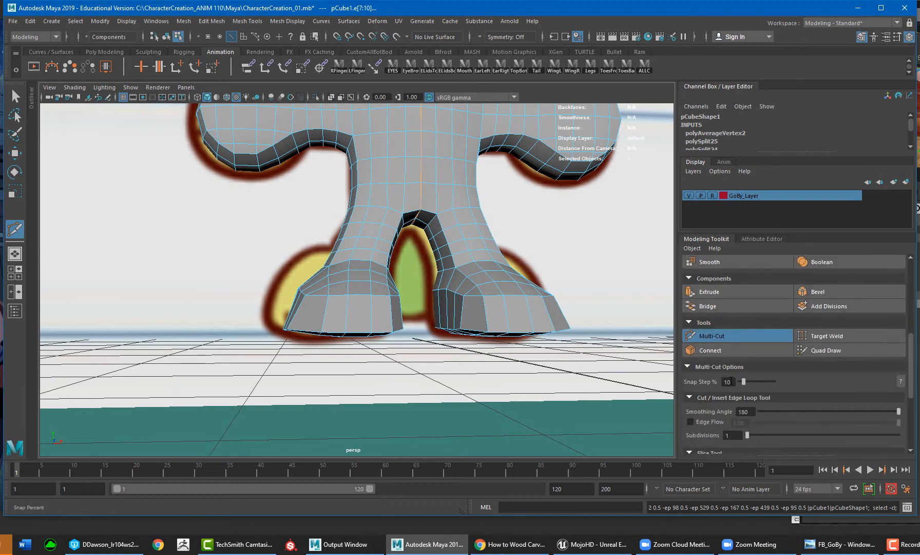
left_click(699, 421)
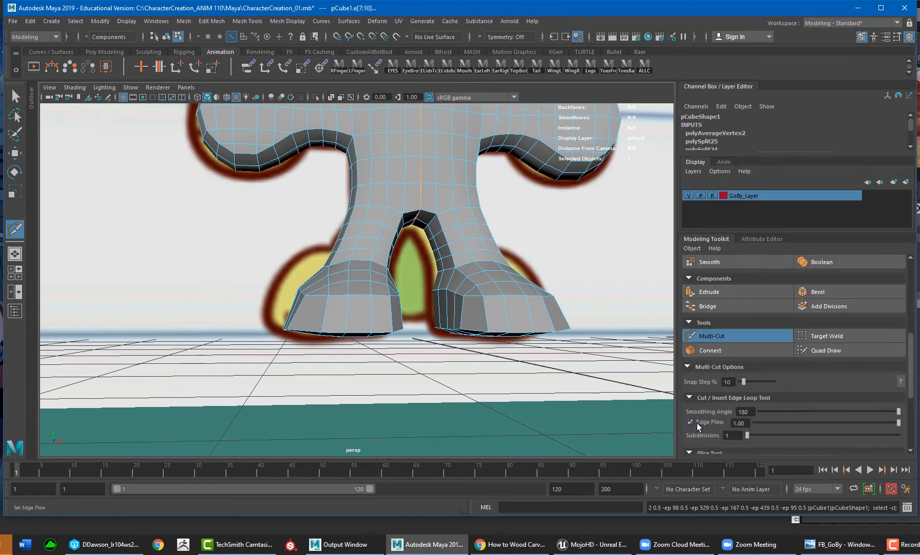
left_click(334, 318, "ctrl")
left_click_drag(340, 319, 372, 347, "alt")
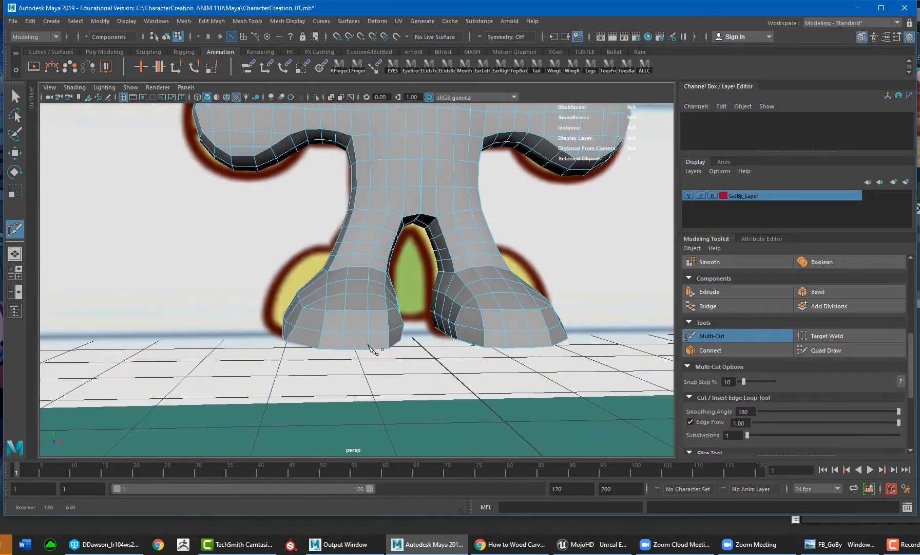
Select the row of vertices across the front of the foot's sole and move it back from the toe to about Z 1.33
key("w")
key("F9")
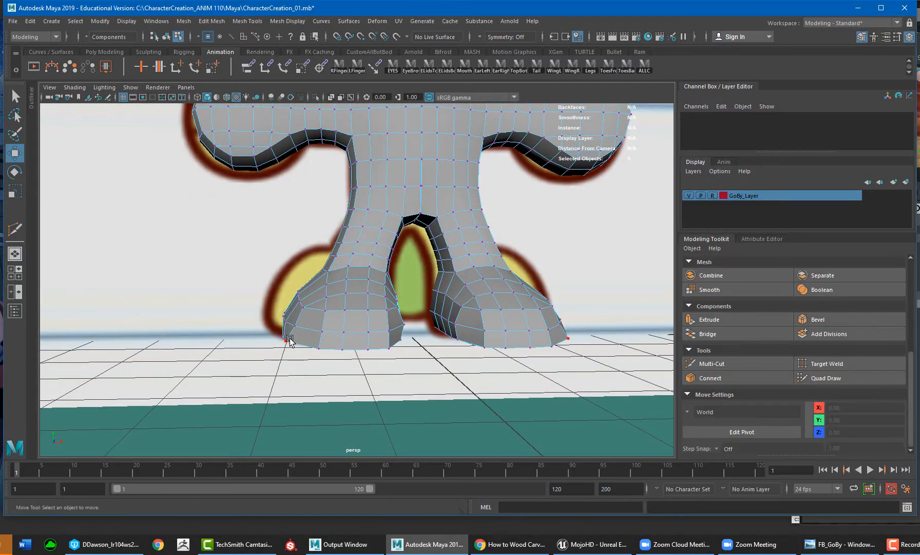
left_click(285, 340)
left_click_drag(294, 343, 340, 384, "alt")
left_click_drag(374, 379, 379, 256, "alt")
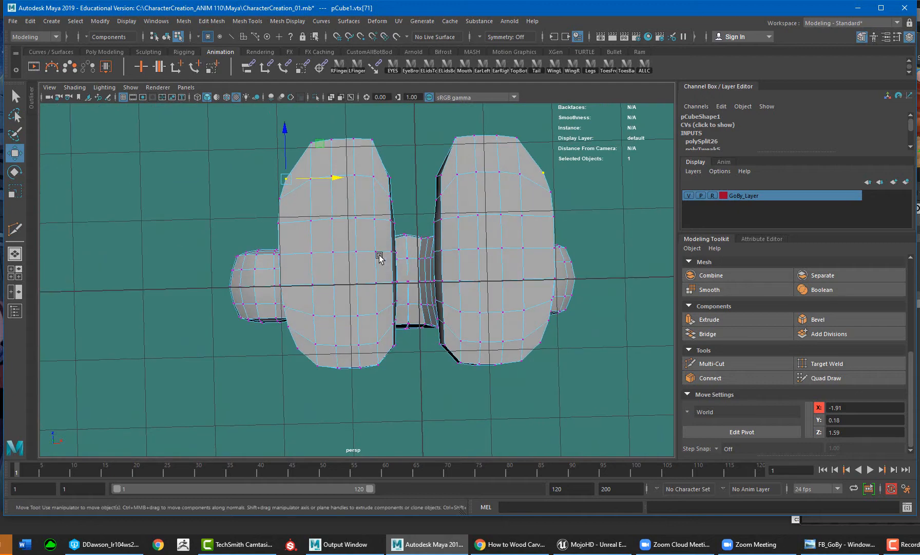
left_click_drag(372, 178, 310, 180)
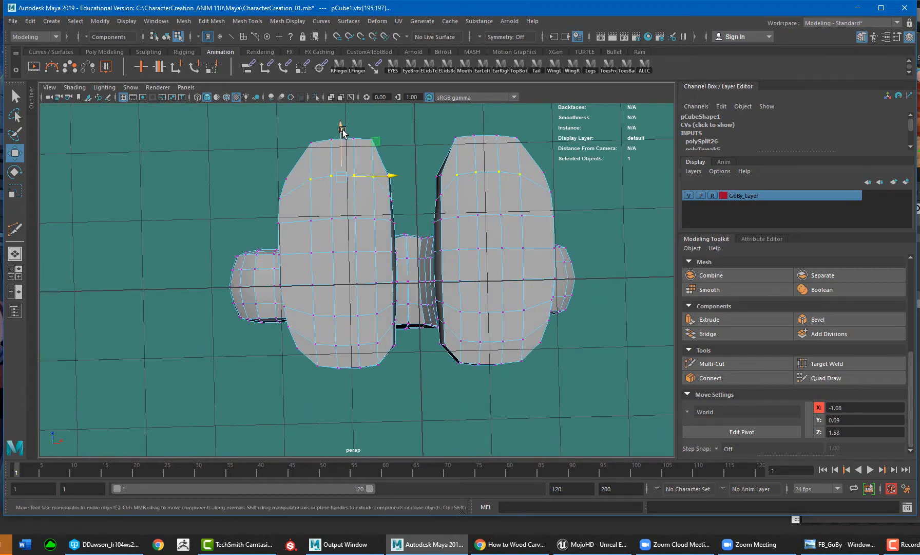
left_click_drag(342, 132, 343, 136)
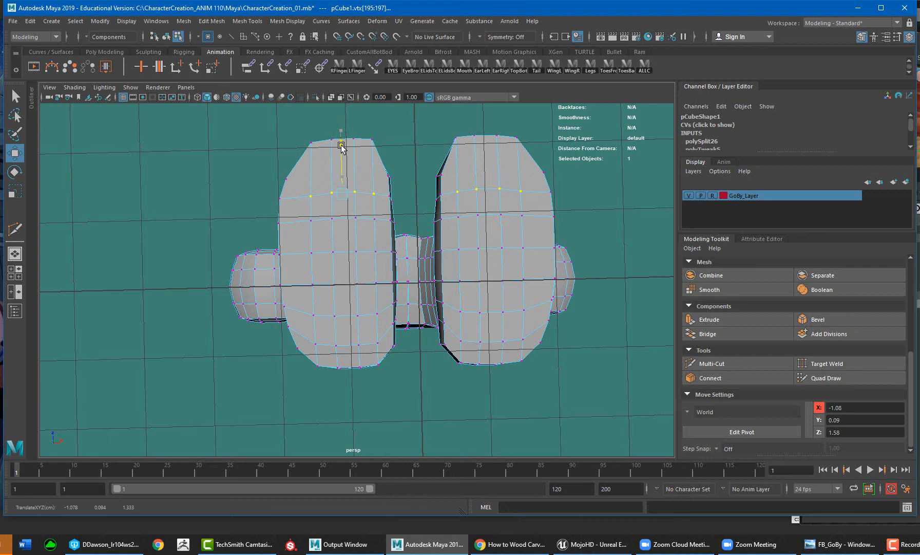
Scale the sole's front vertex row flat along Z and do the same with the row behind it
key("r")
left_click_drag(343, 146, 341, 240)
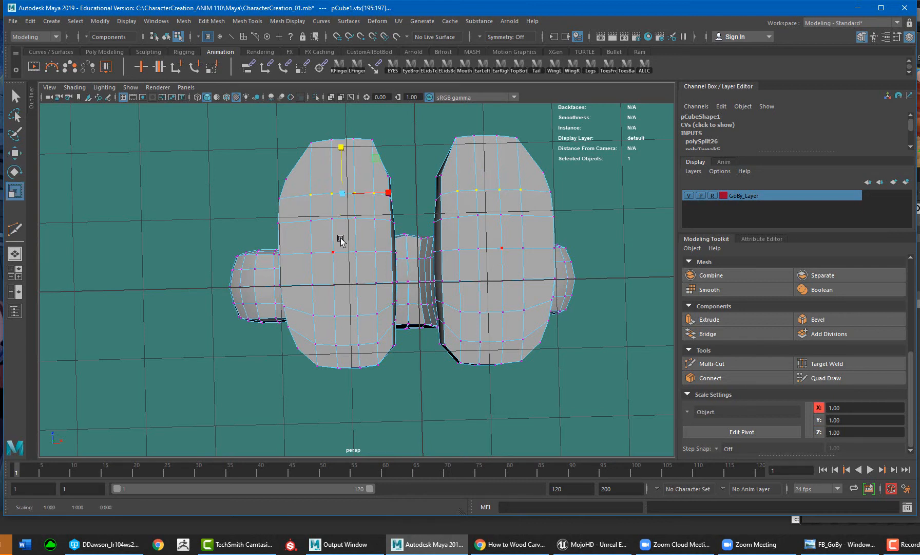
left_click(376, 220)
left_click(311, 222, "shift")
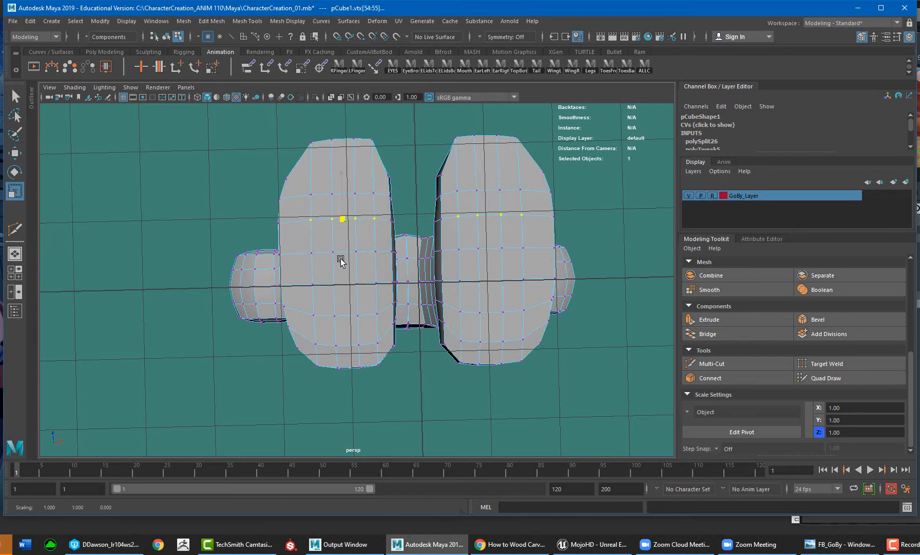
Cut a new edge across the front of the sole between its two side corner vertices with Multi-Cut
left_click(744, 363)
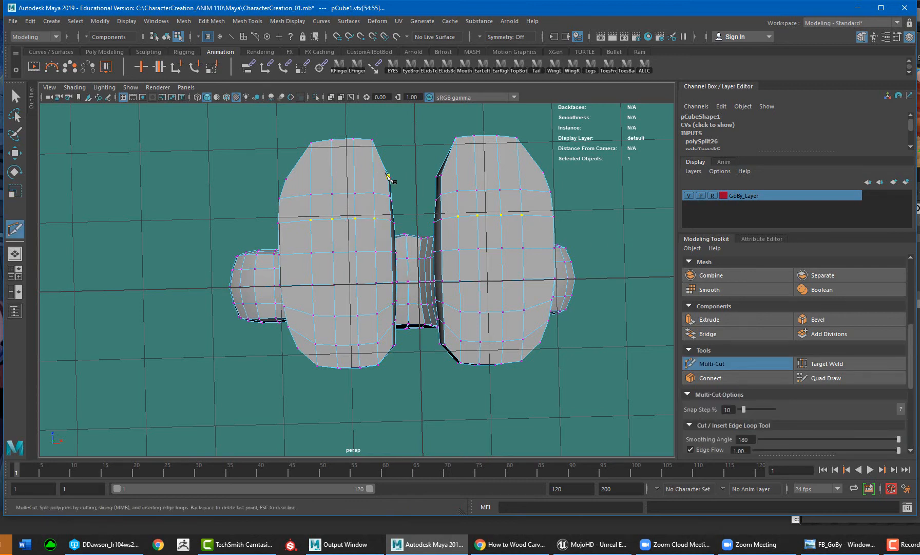
left_click(389, 176)
right_click(286, 179)
Examine the body's legs, feet, hands, back and soles from all sides and compare the front with the reference image
left_click_drag(528, 195, 468, 285, "alt")
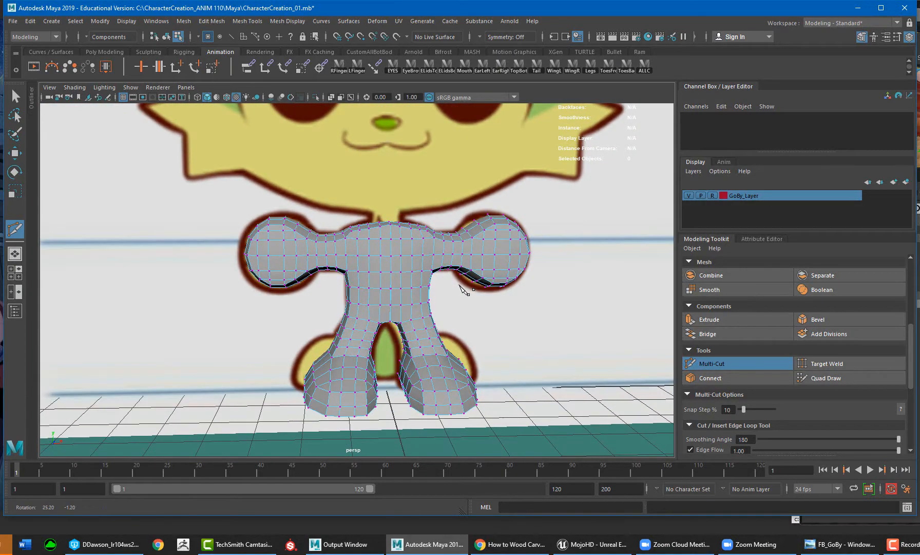
middle_click_drag(375, 259, 408, 231, "alt")
right_click_drag(408, 231, 473, 246, "alt")
left_click(406, 351)
middle_click_drag(414, 362, 380, 329, "alt")
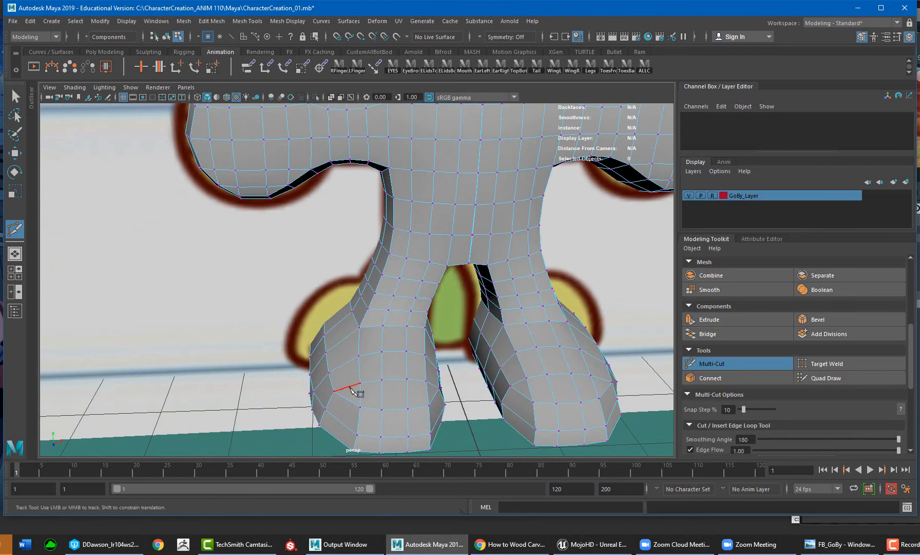
left_click_drag(345, 345, 468, 342, "alt")
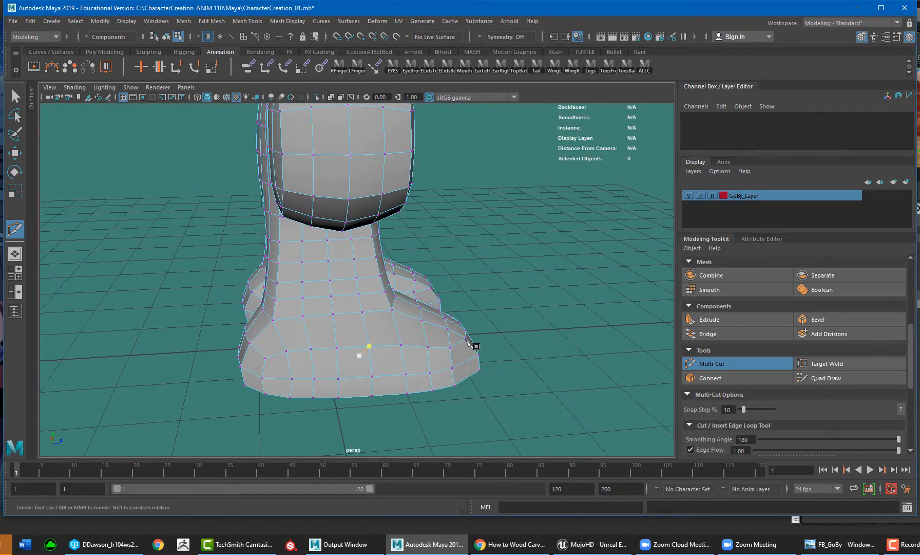
left_click_drag(362, 341, 439, 322, "alt")
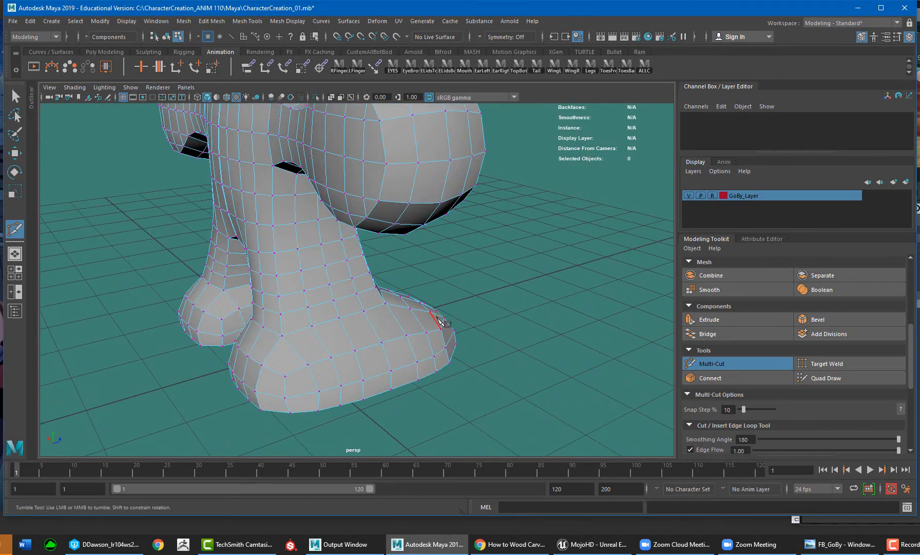
left_click_drag(313, 344, 364, 329, "alt")
middle_click_drag(367, 288, 369, 296, "alt")
left_click_drag(368, 297, 414, 203, "alt")
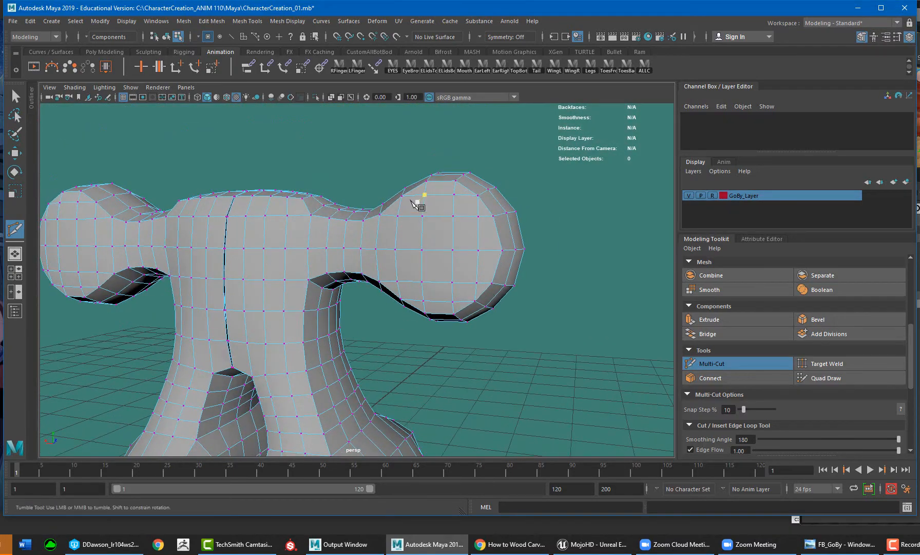
left_click_drag(389, 241, 329, 163, "alt")
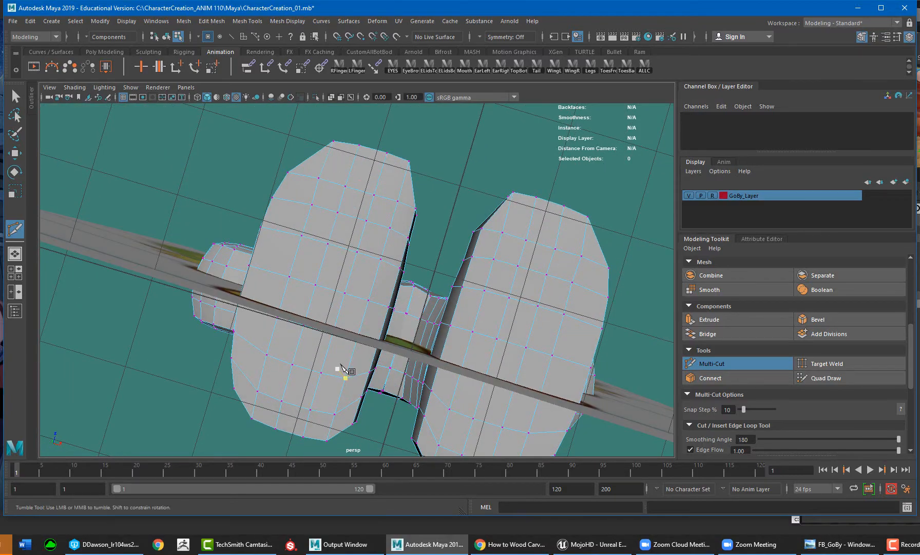
left_click_drag(513, 272, 384, 317, "alt")
middle_click_drag(395, 277, 410, 377, "alt")
right_click_drag(411, 370, 384, 275, "alt")
left_click_drag(385, 277, 371, 270, "alt")
Leave Multi-Cut and return the body mesh from vertex editing to object mode
key("w")
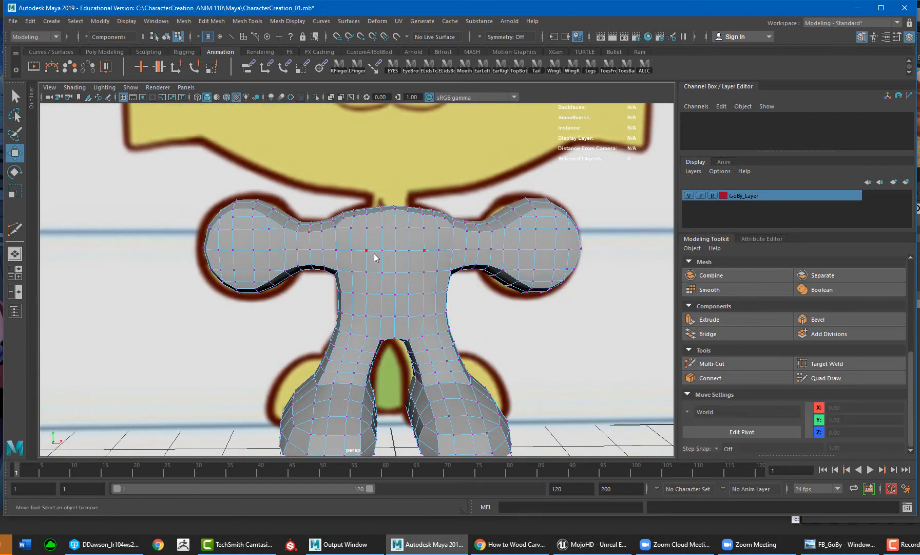
right_click_drag(374, 256, 424, 237)
right_click_drag(435, 273, 382, 258, "alt")
middle_click_drag(421, 259, 408, 230, "alt")
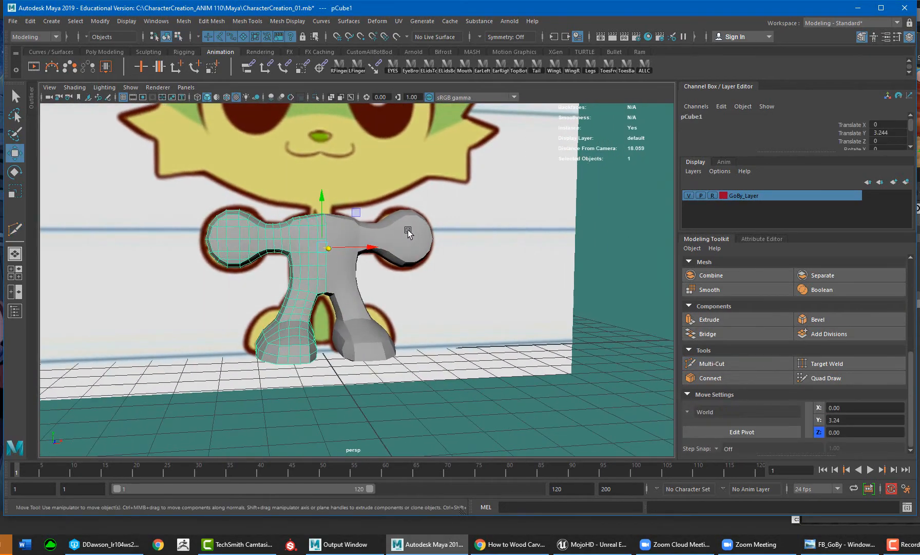
Save the scene under the new name CharacterCreation_02.mb in the Maya folder, replacing the existing file
left_click(13, 22)
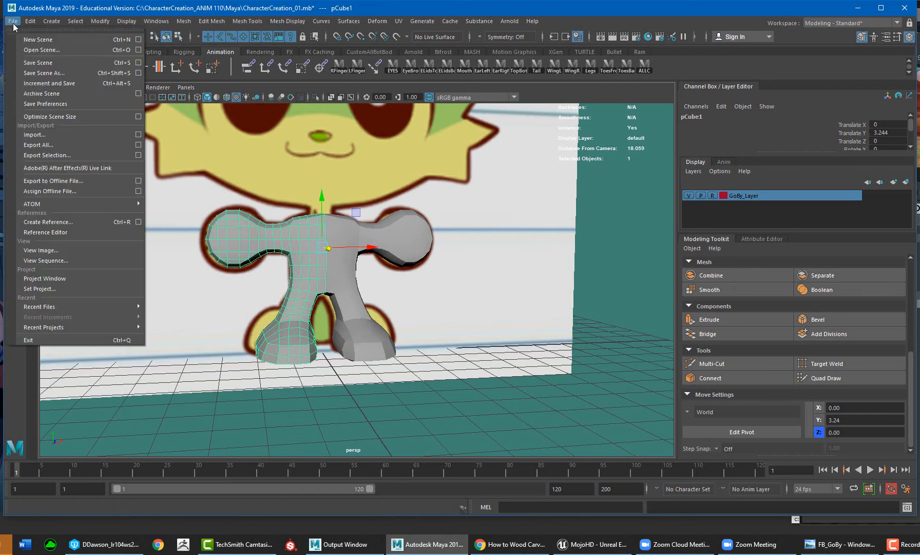
left_click(45, 73)
left_click(414, 469)
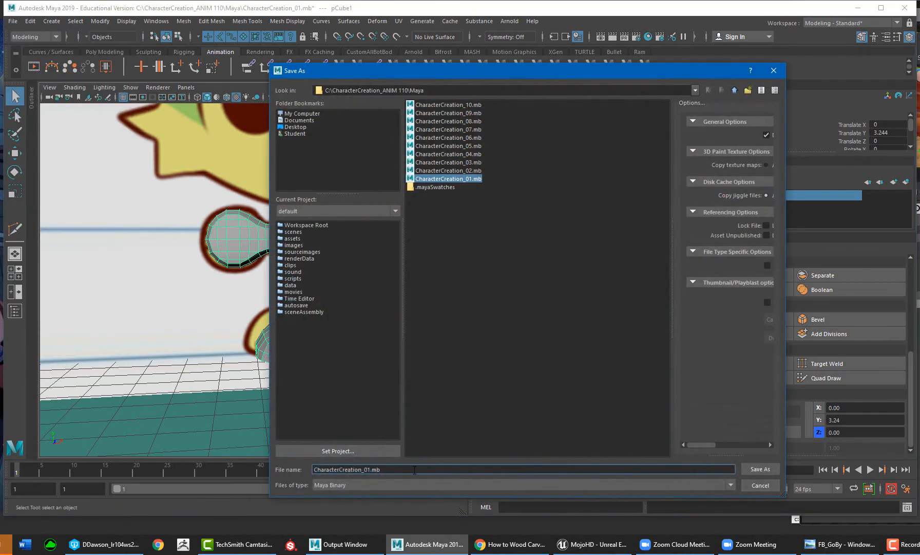
left_click(453, 171)
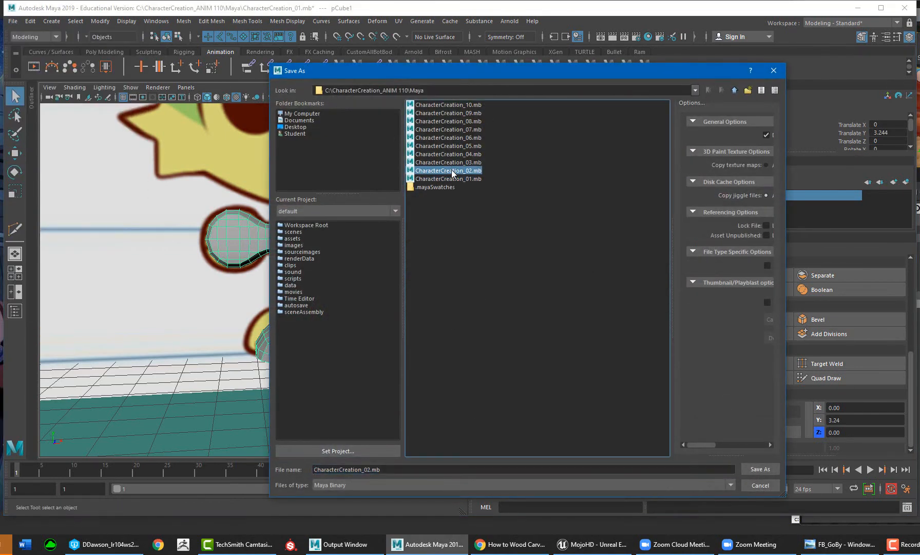
left_click_drag(564, 69, 513, 54)
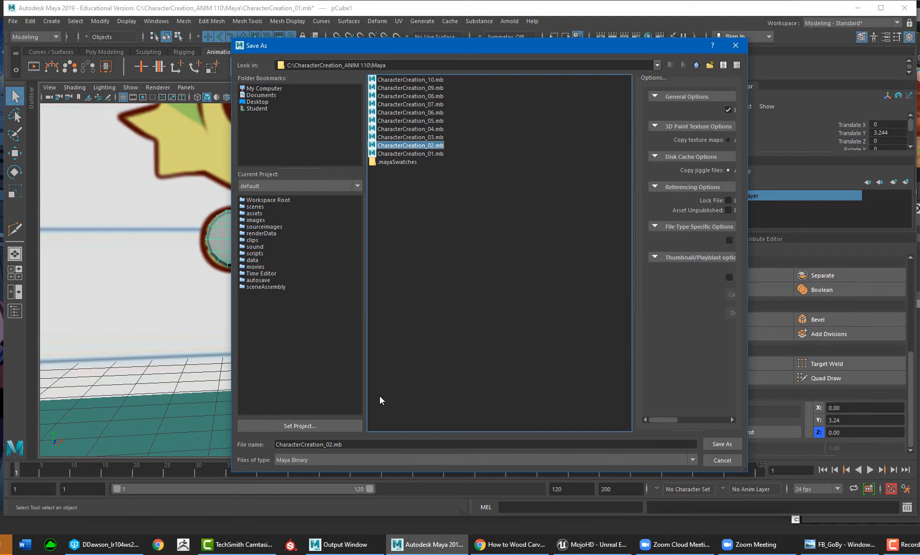
left_click(354, 443)
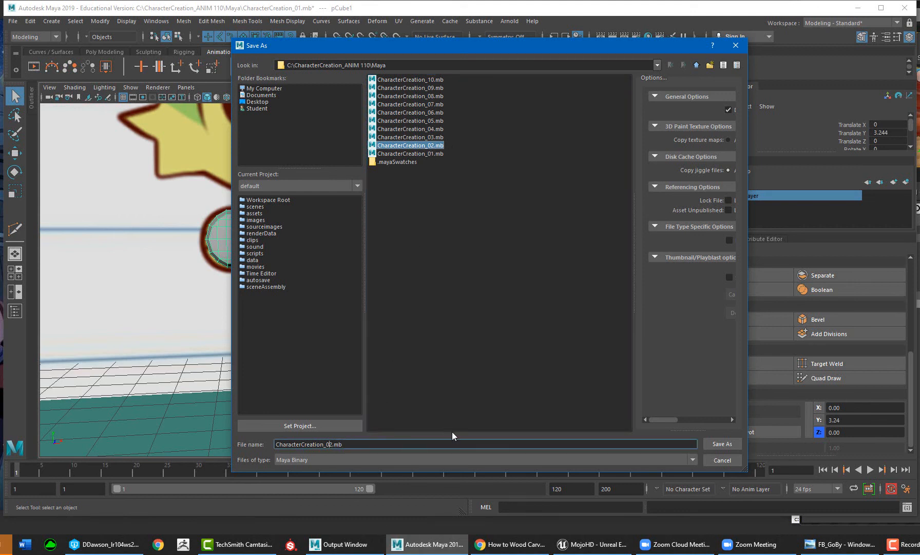
left_click(721, 443)
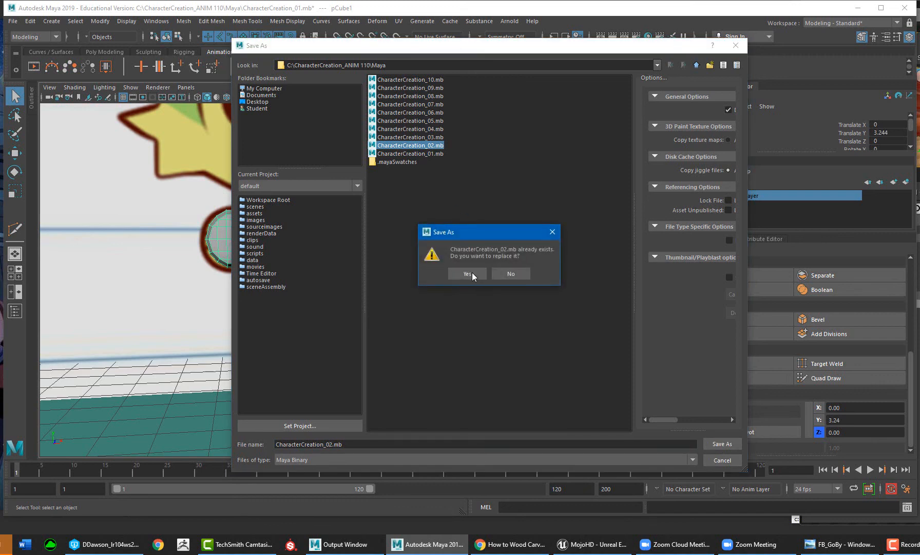
left_click(471, 273)
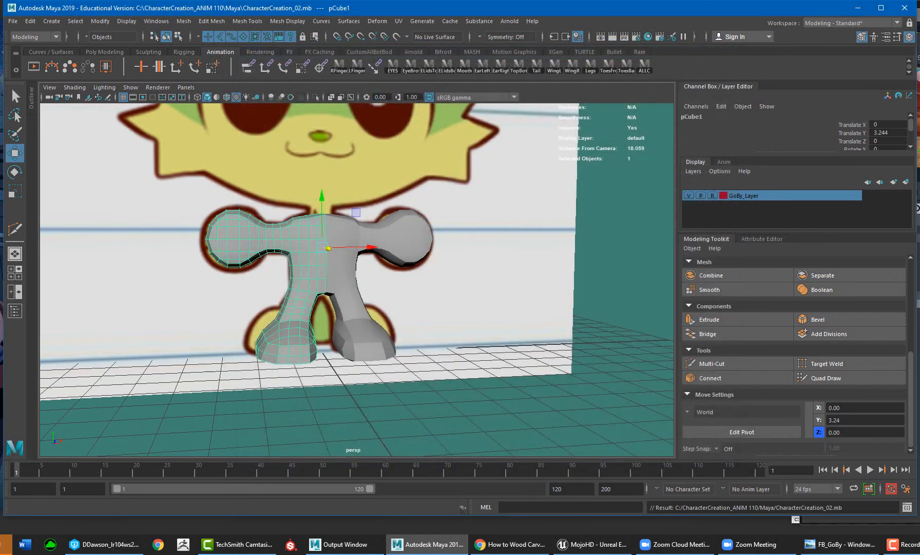